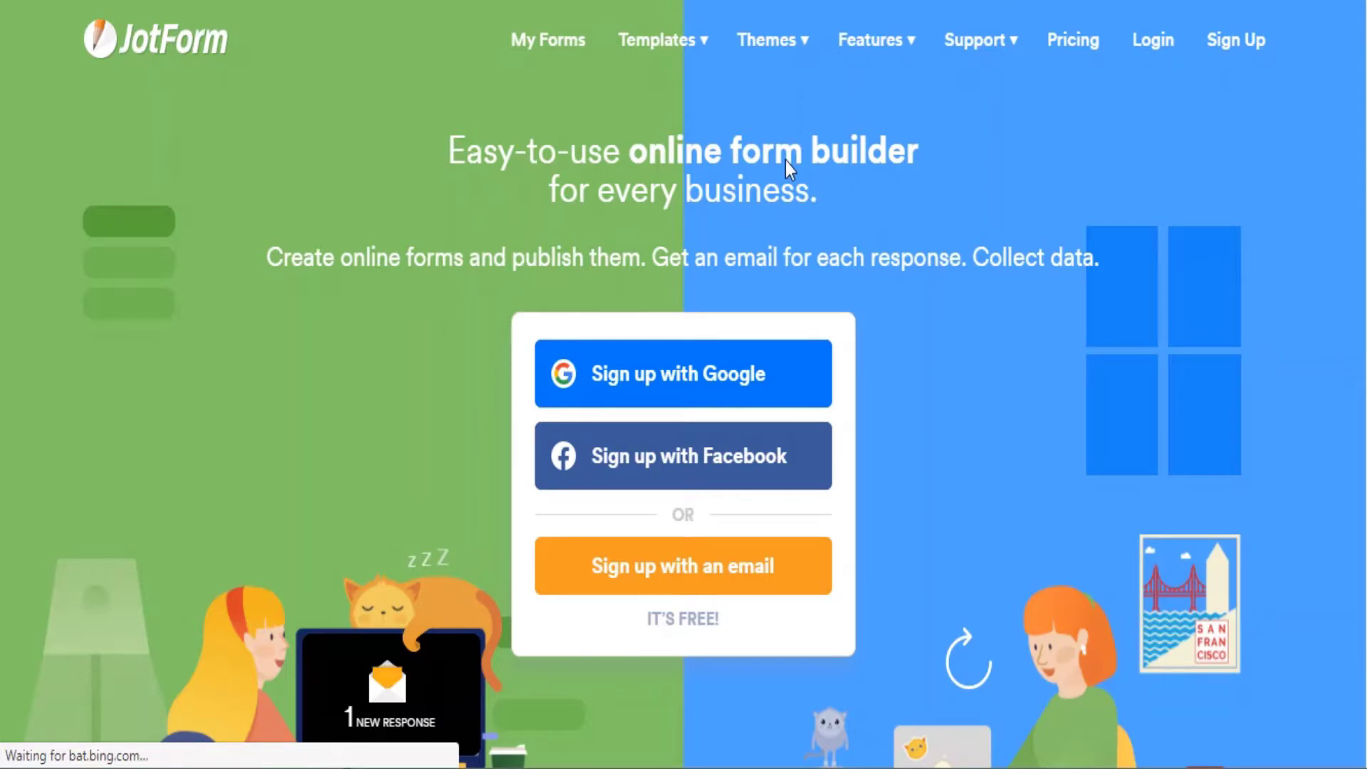
# Enter the user's full name in the Full Name field, correcting a typo.
pyautogui.scroll(-2, 641, 530)
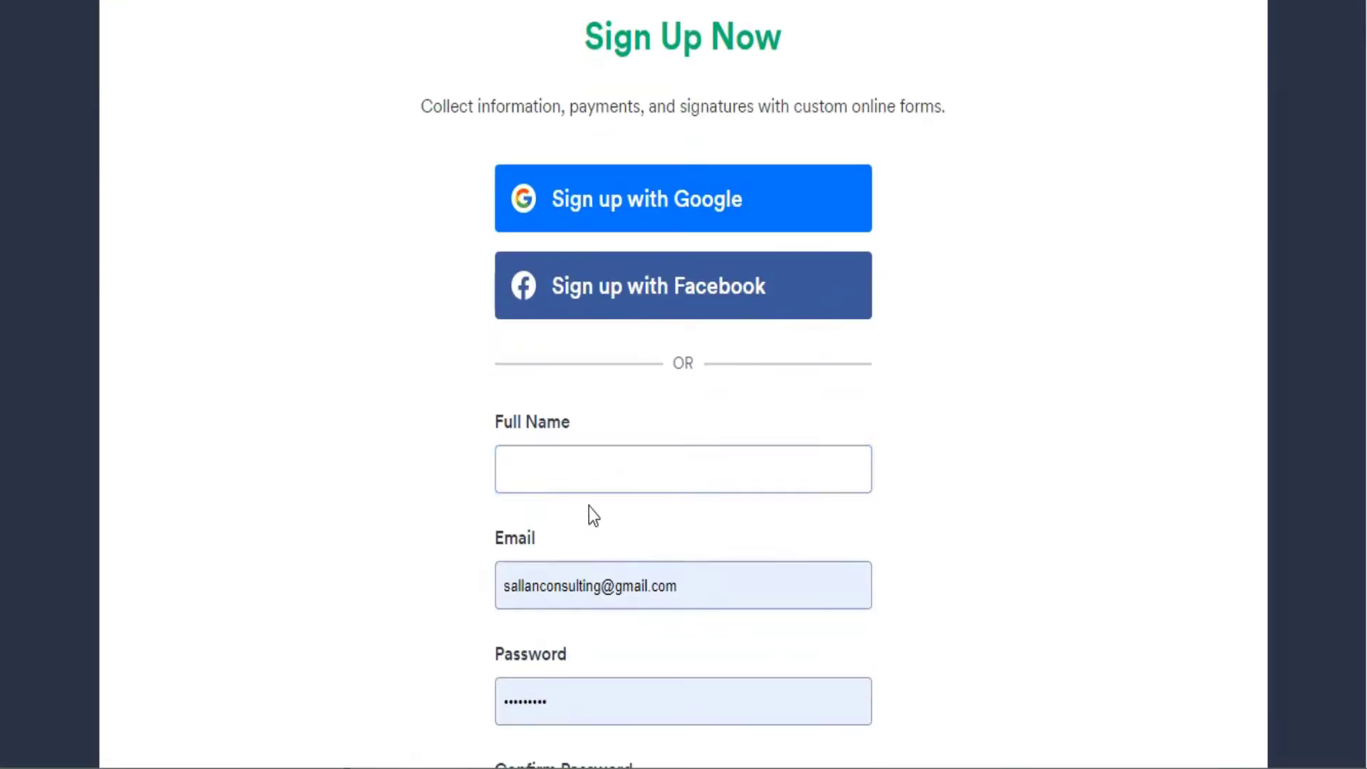
pyautogui.click(584, 466)
pyautogui.click(584, 465)
pyautogui.write('S')
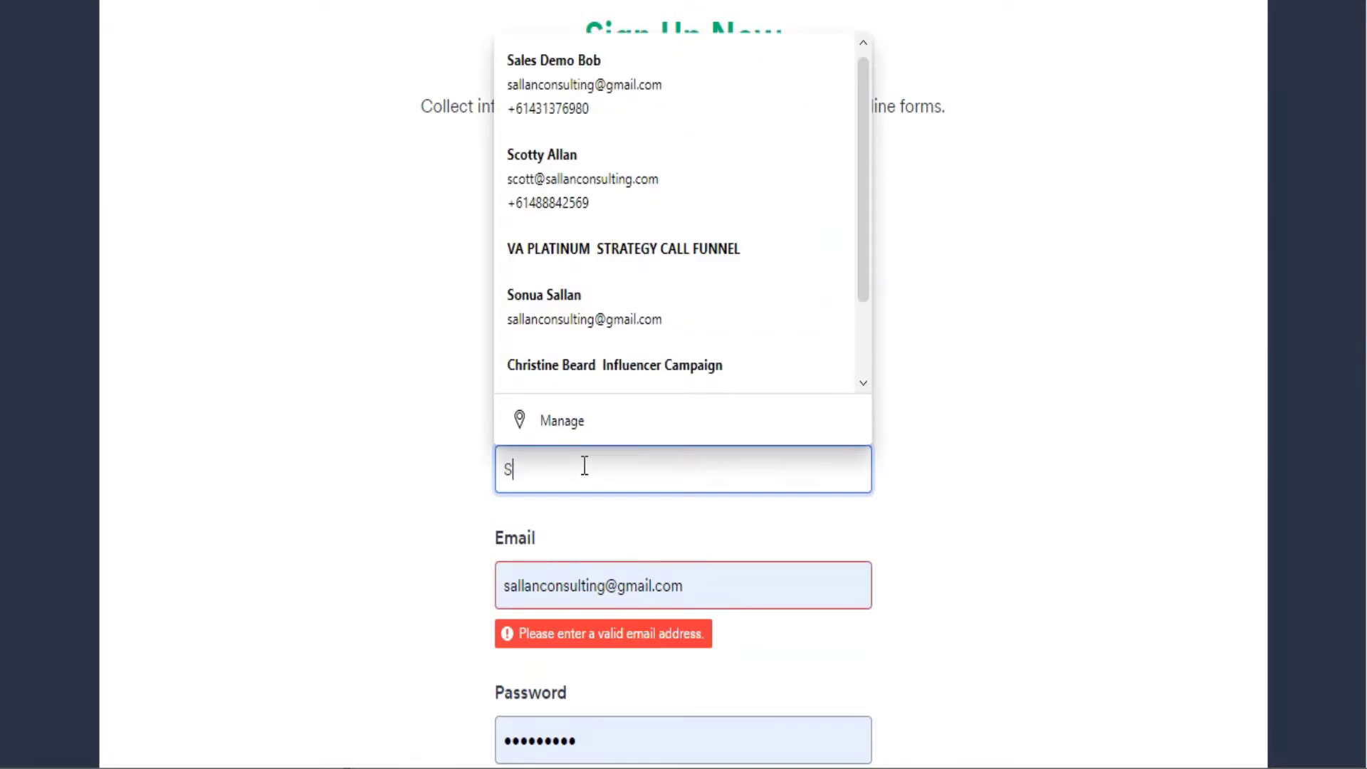
pyautogui.write('cottt')
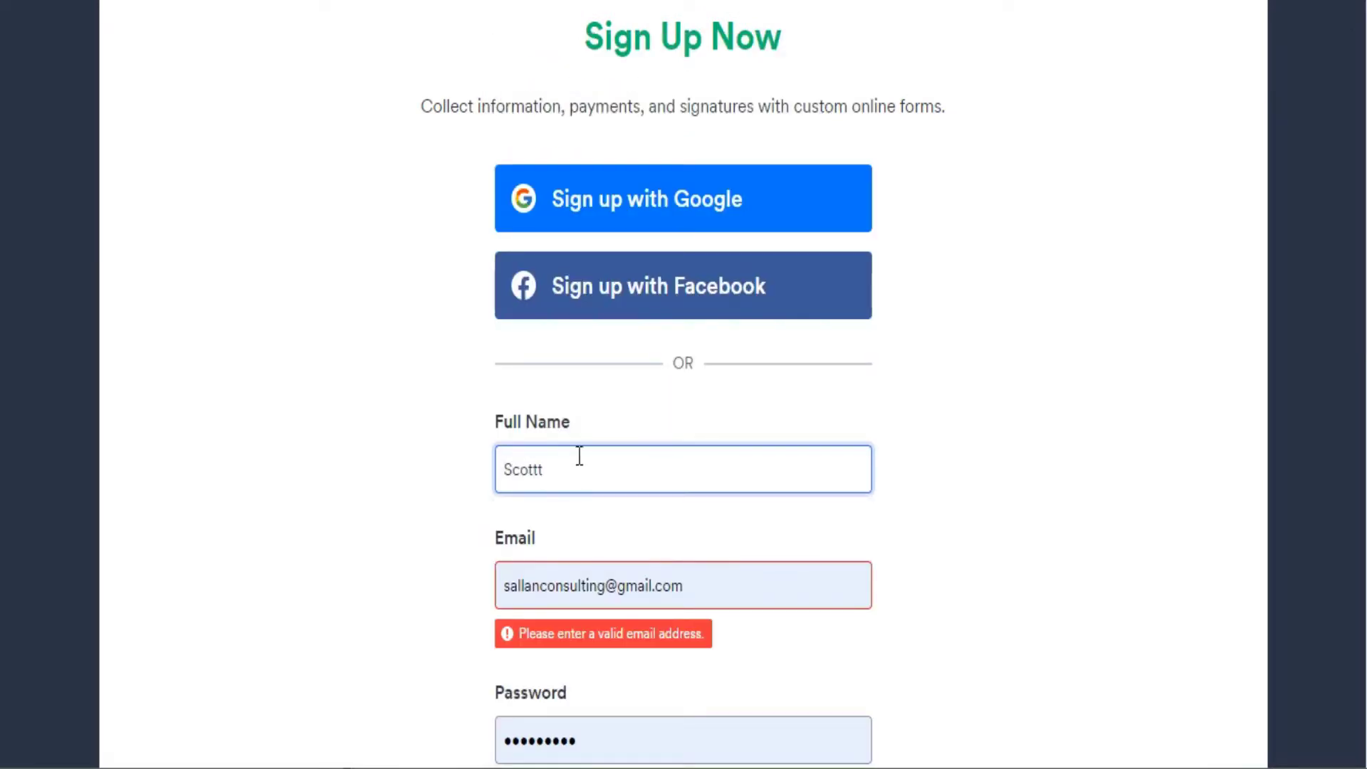
pyautogui.click(541, 470)
pyautogui.doubleClick(548, 469)
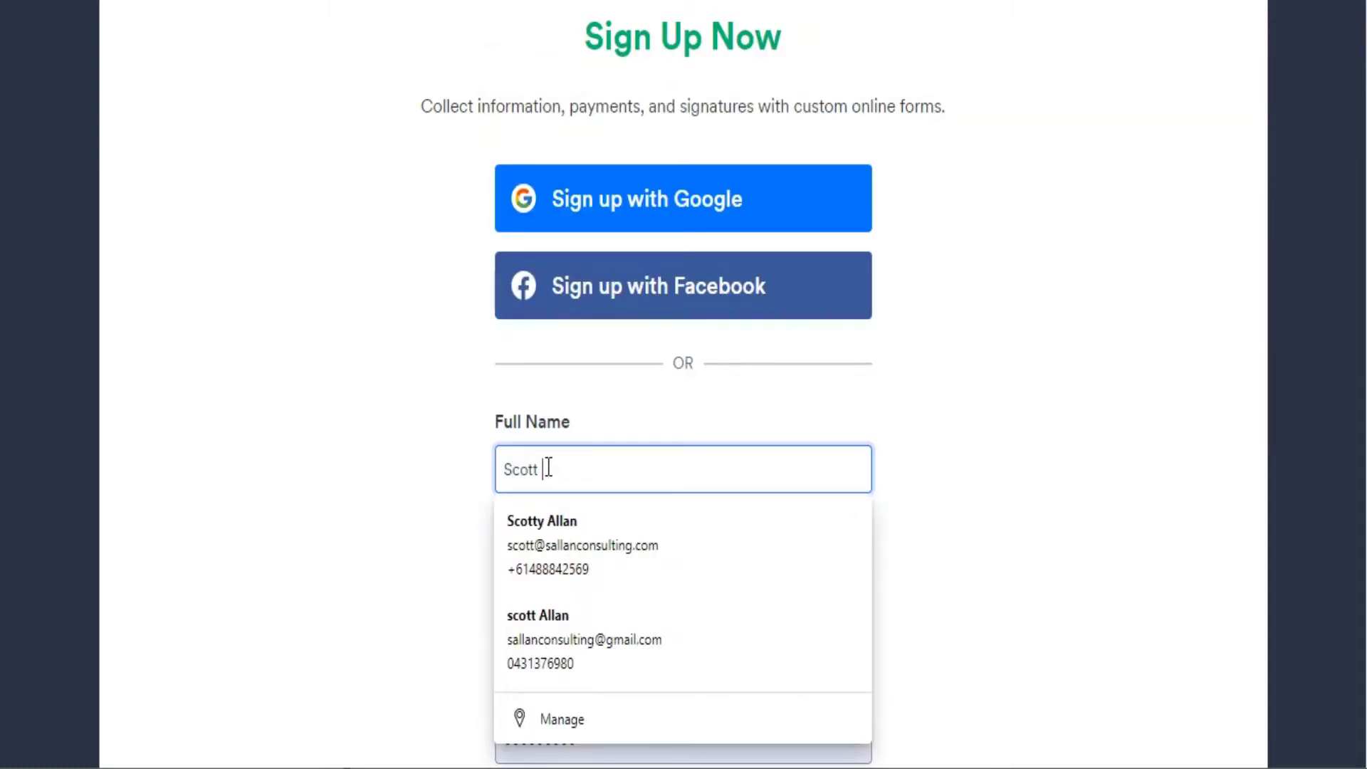
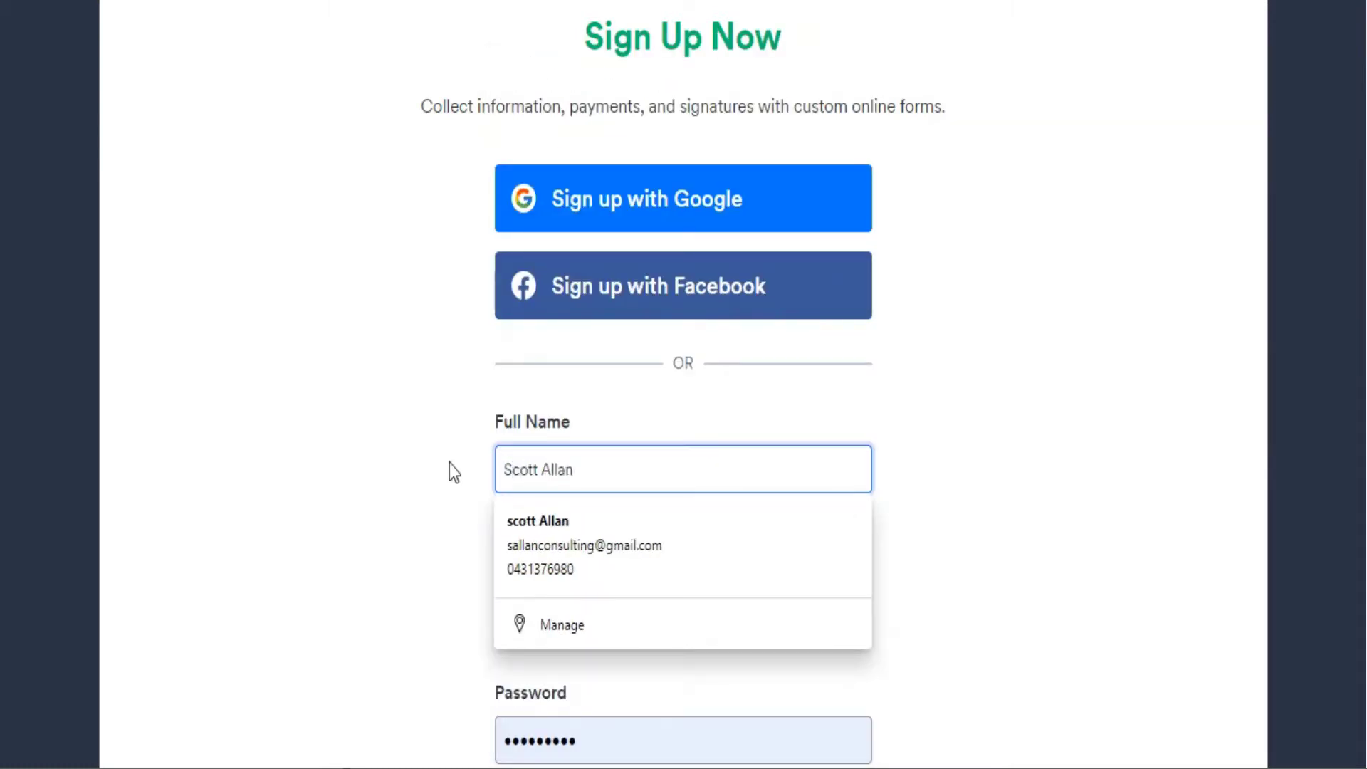
pyautogui.press('Down')
pyautogui.press('Return')
# Replace the e-mail with a new address, accepting the suggested completion.
pyautogui.moveTo(505, 584); pyautogui.dragTo(695, 582)
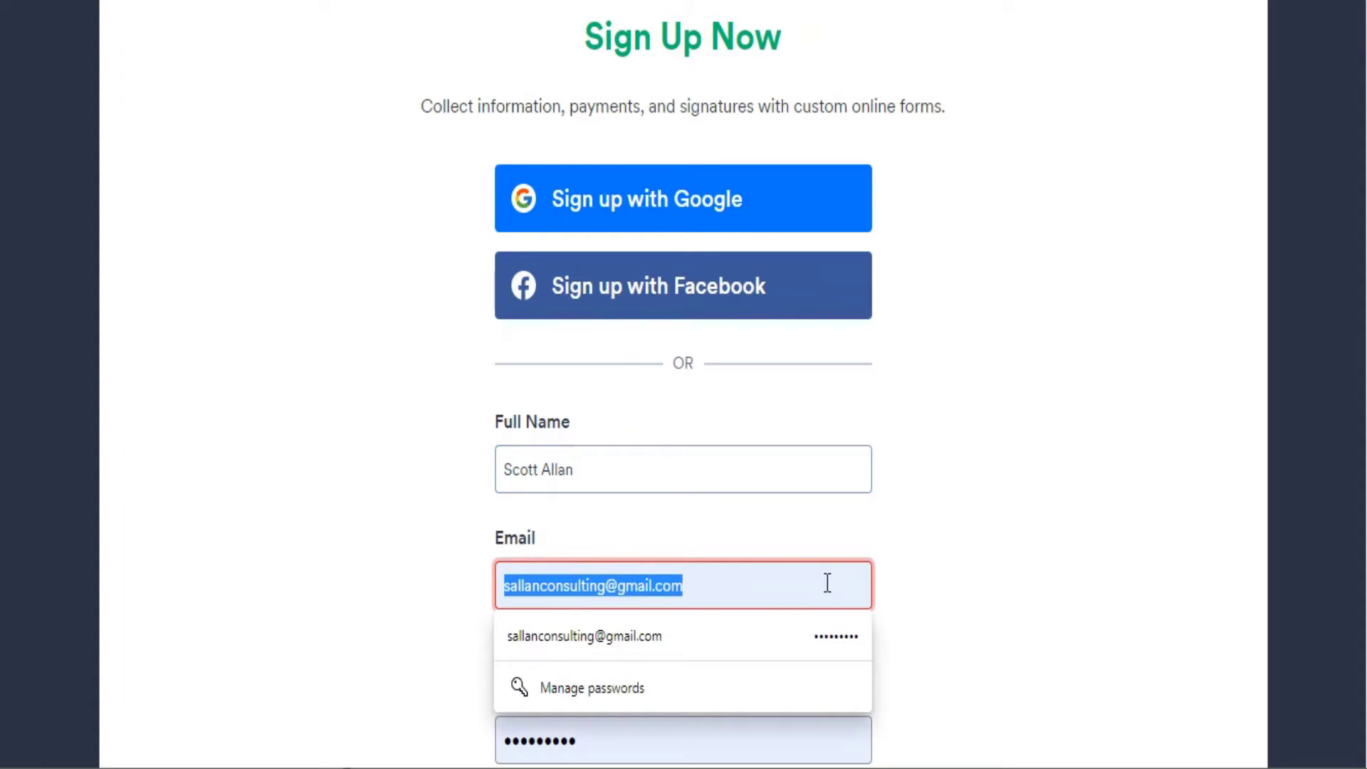
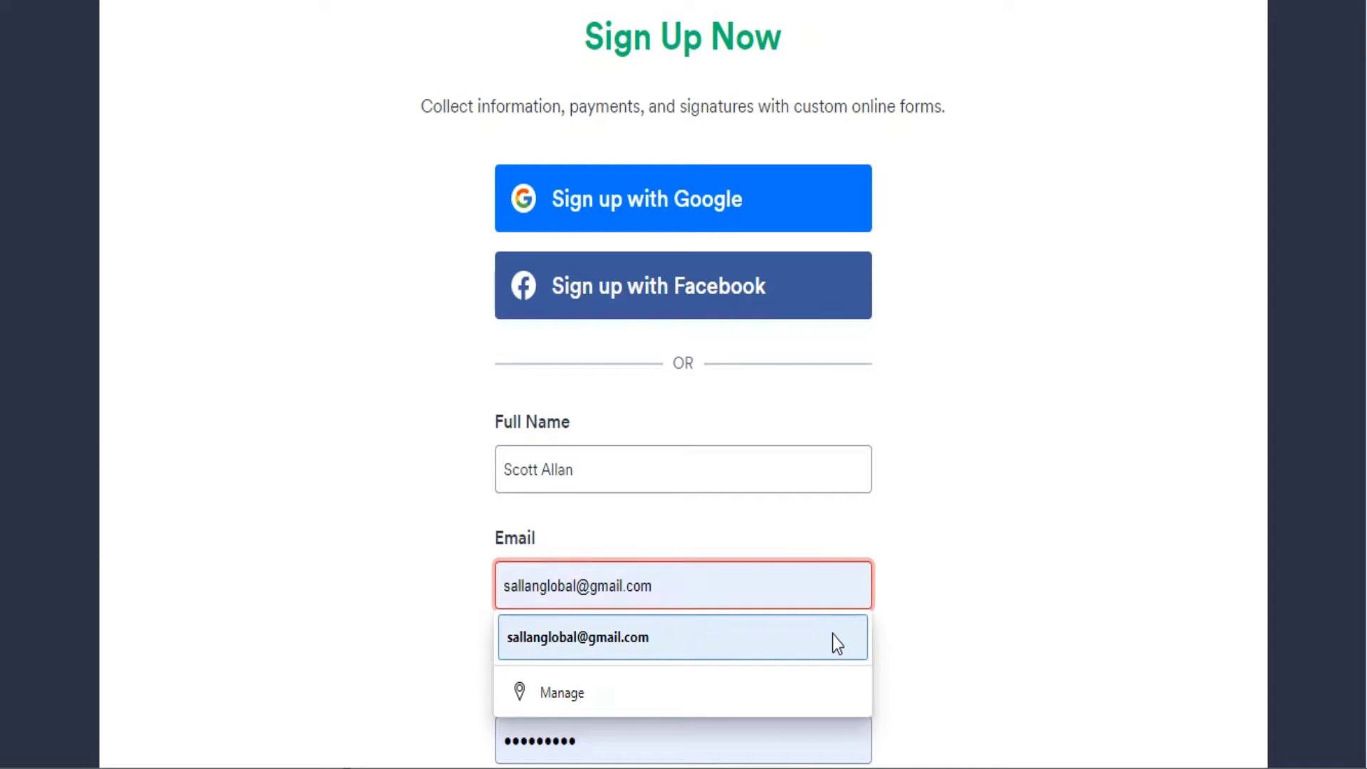
pyautogui.click(831, 634)
pyautogui.scroll(-2, 831, 634)
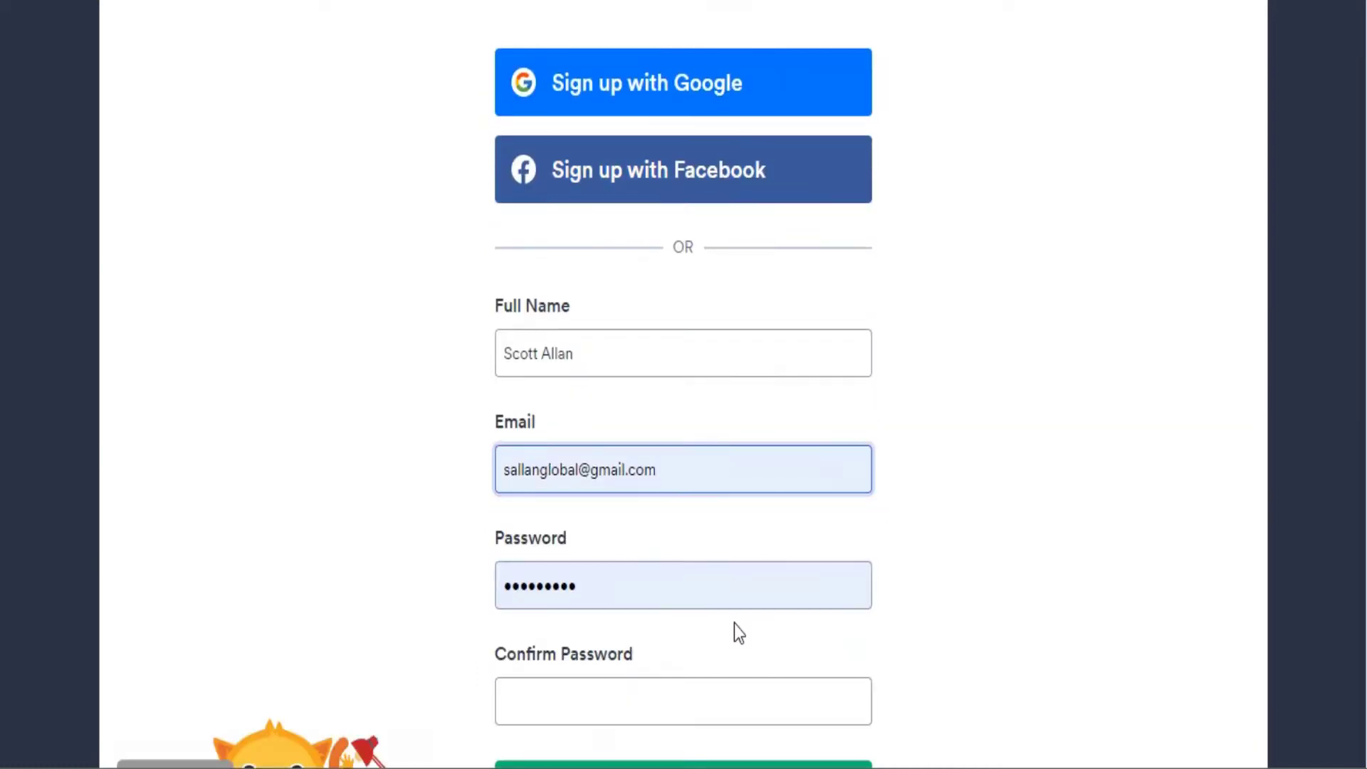
# Enter and confirm the account password, then create the account.
pyautogui.press('Tab')
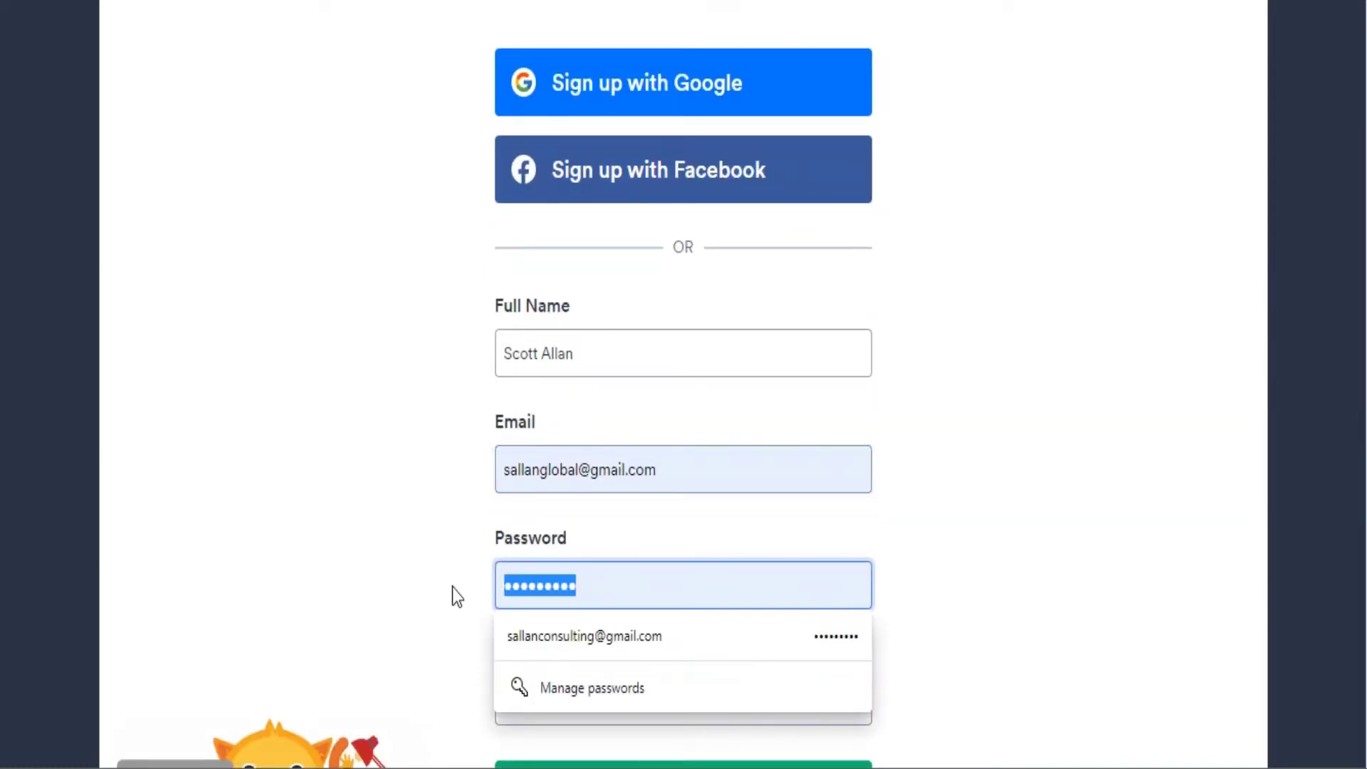
pyautogui.write('********')
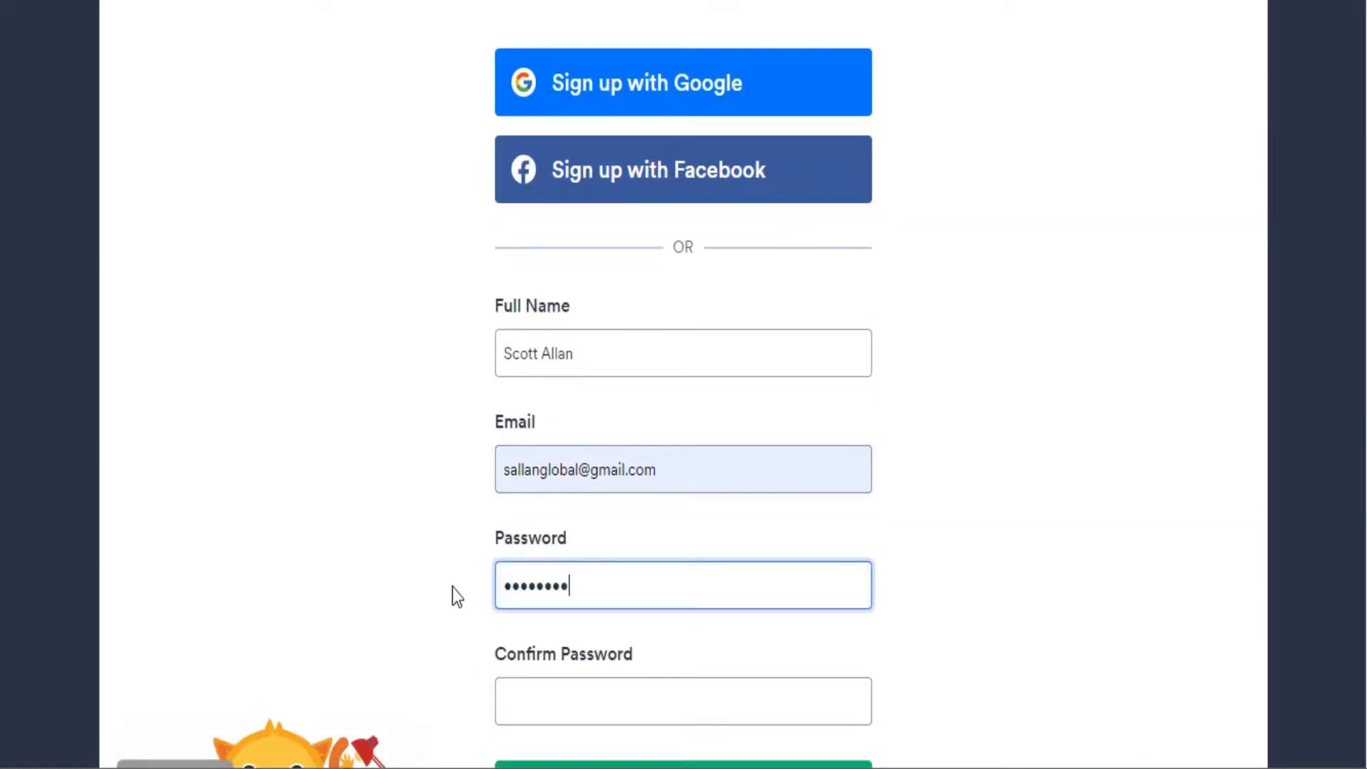
pyautogui.write('*')
pyautogui.click(522, 699)
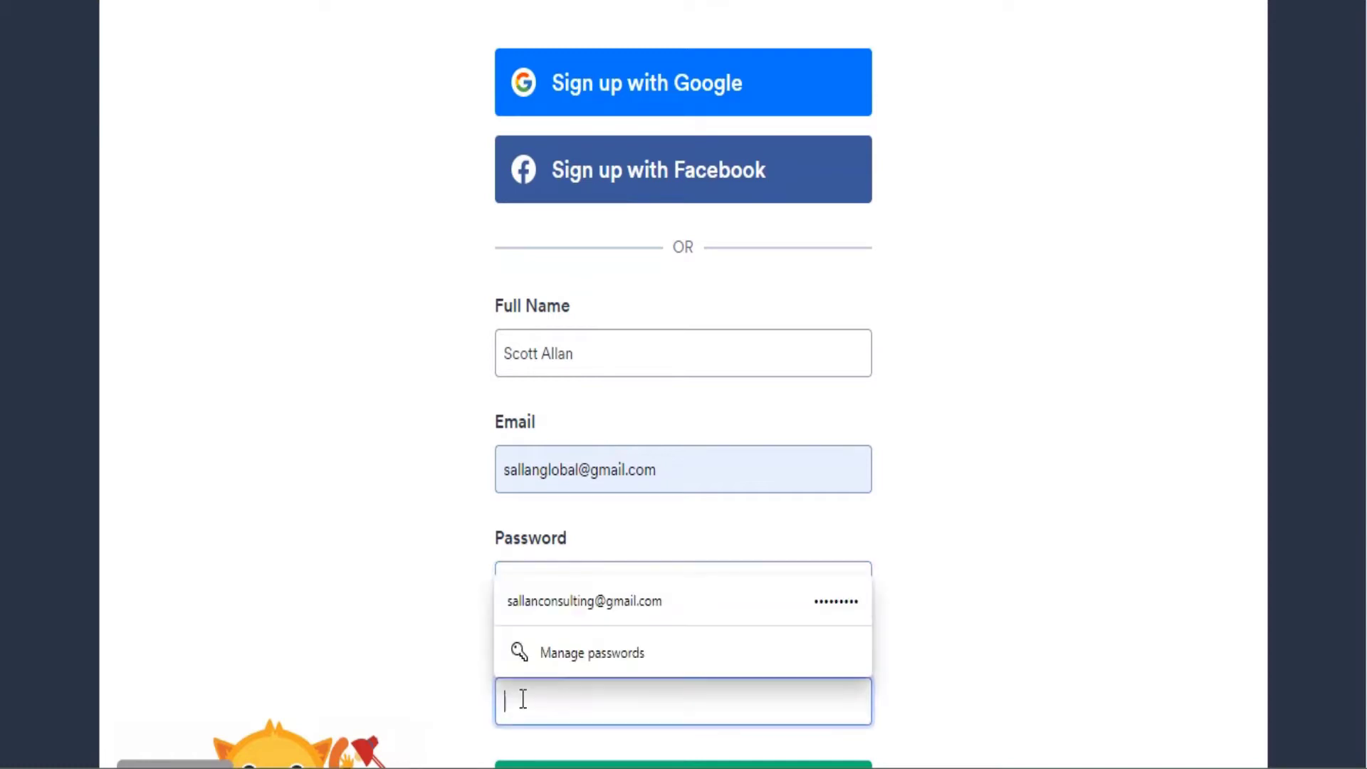
pyautogui.write('********')
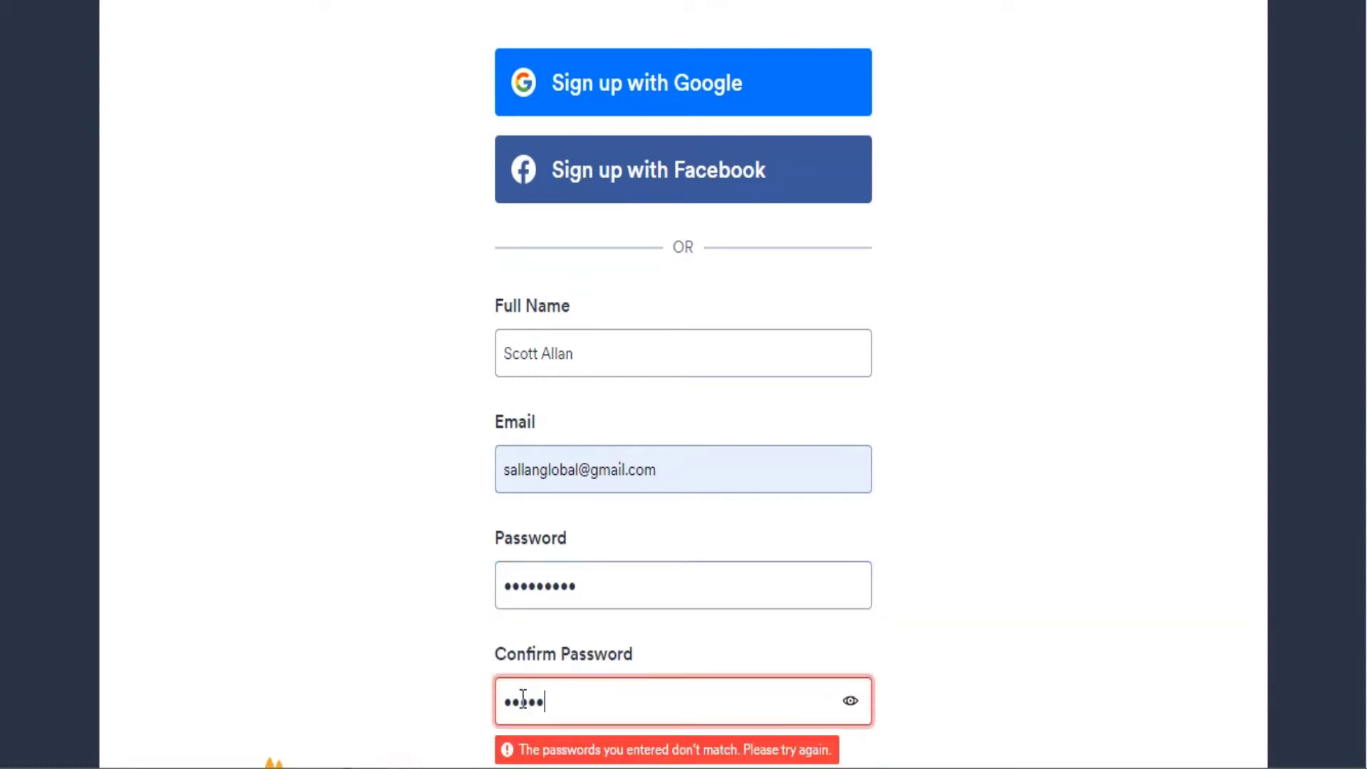
pyautogui.write('*')
pyautogui.scroll(-3, 698, 569)
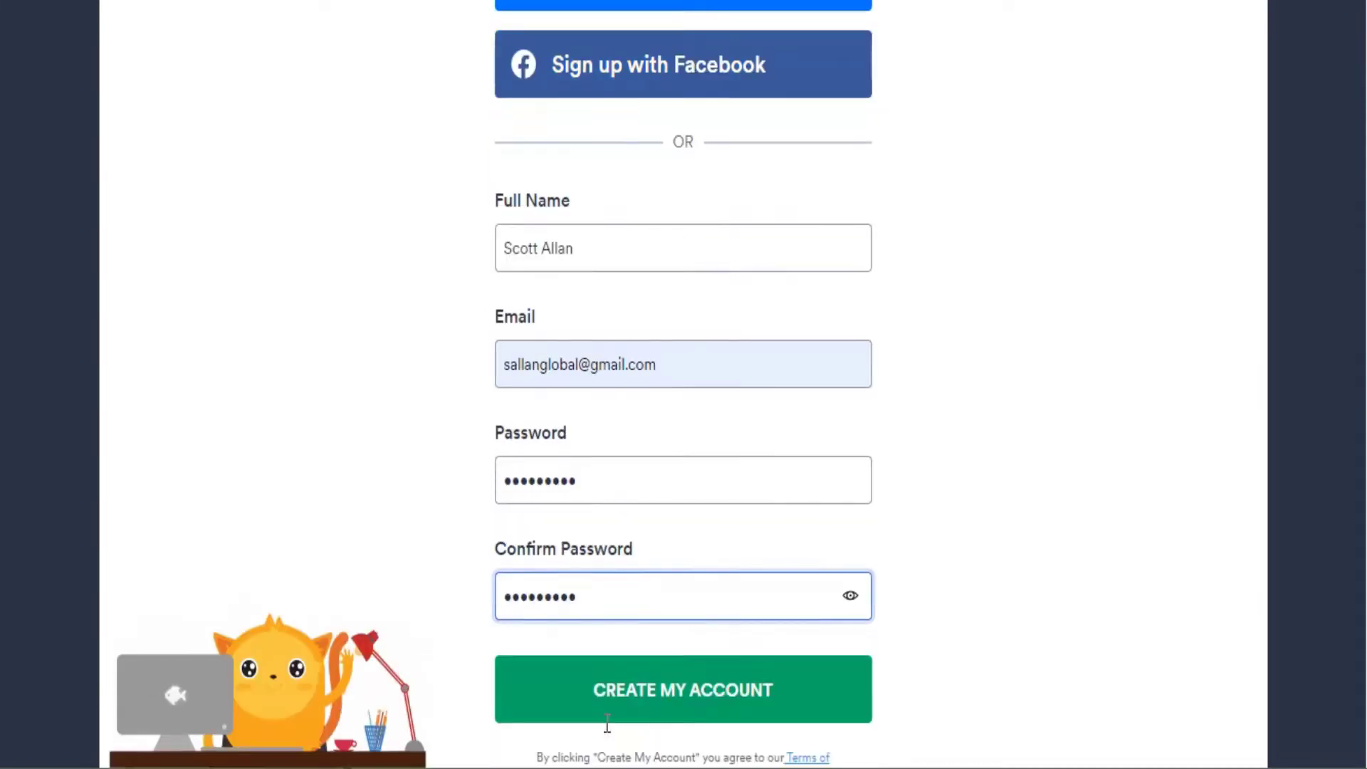
pyautogui.click(697, 570)
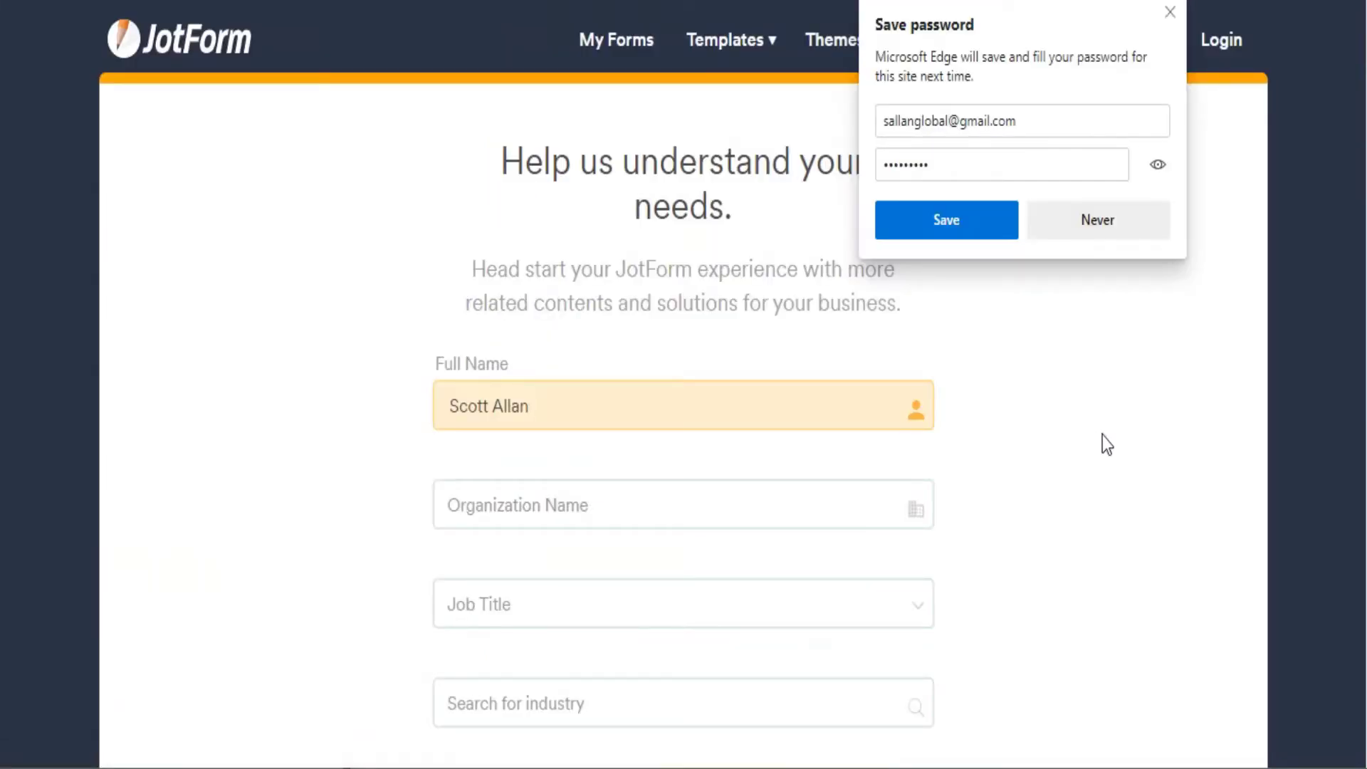
# Dismiss the browser's save-password offer and fill in the organization name.
pyautogui.click(1173, 17)
pyautogui.scroll(-2, 580, 512)
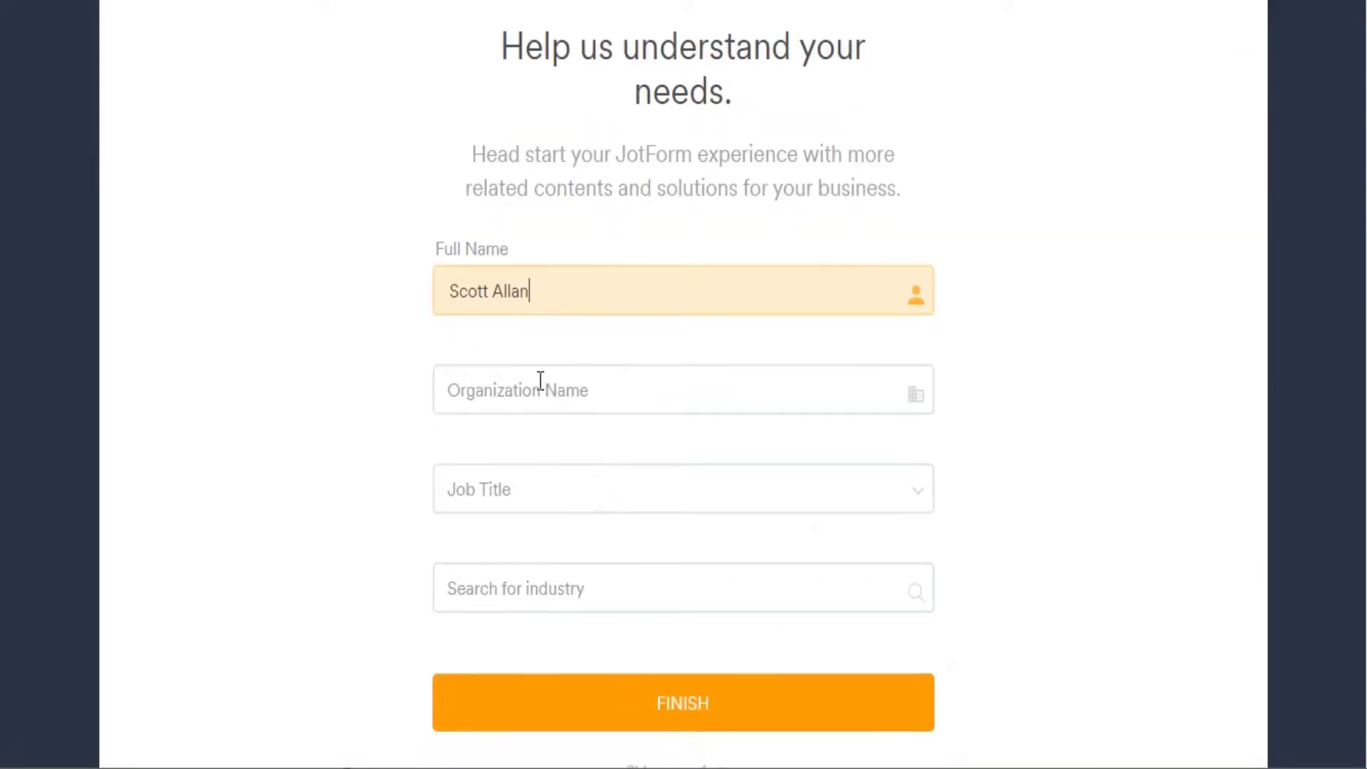
pyautogui.click(540, 381)
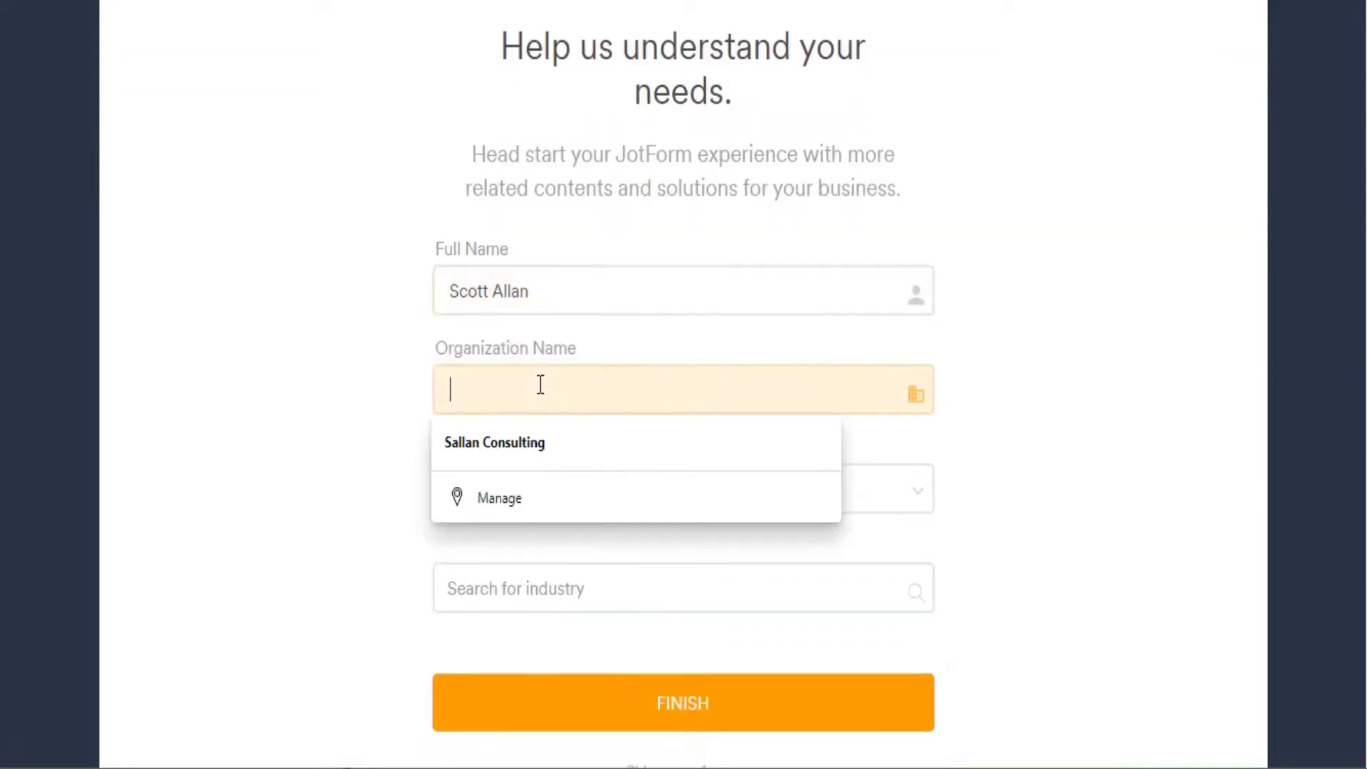
pyautogui.click(533, 430)
# Set job title to Other and industry to 'internet marketing', then finish the profile.
pyautogui.click(517, 486)
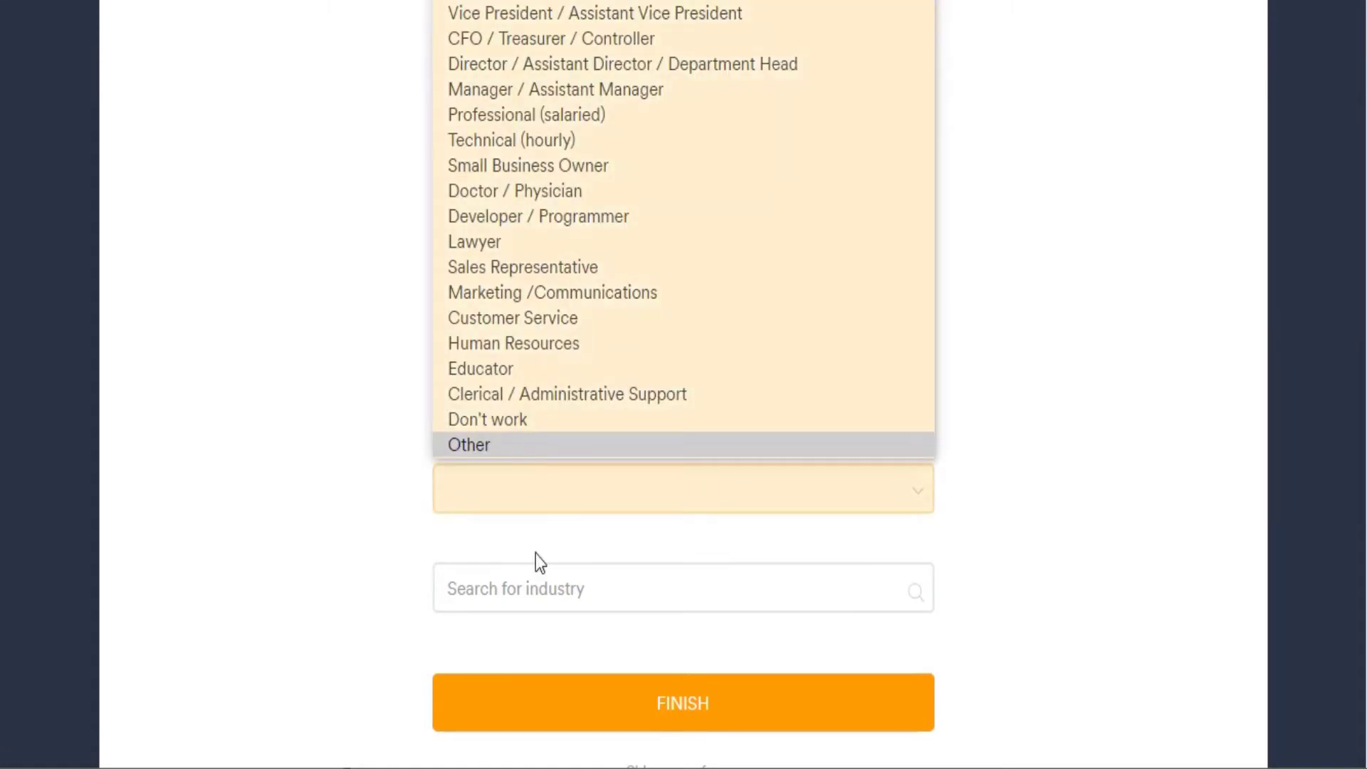
pyautogui.click(538, 583)
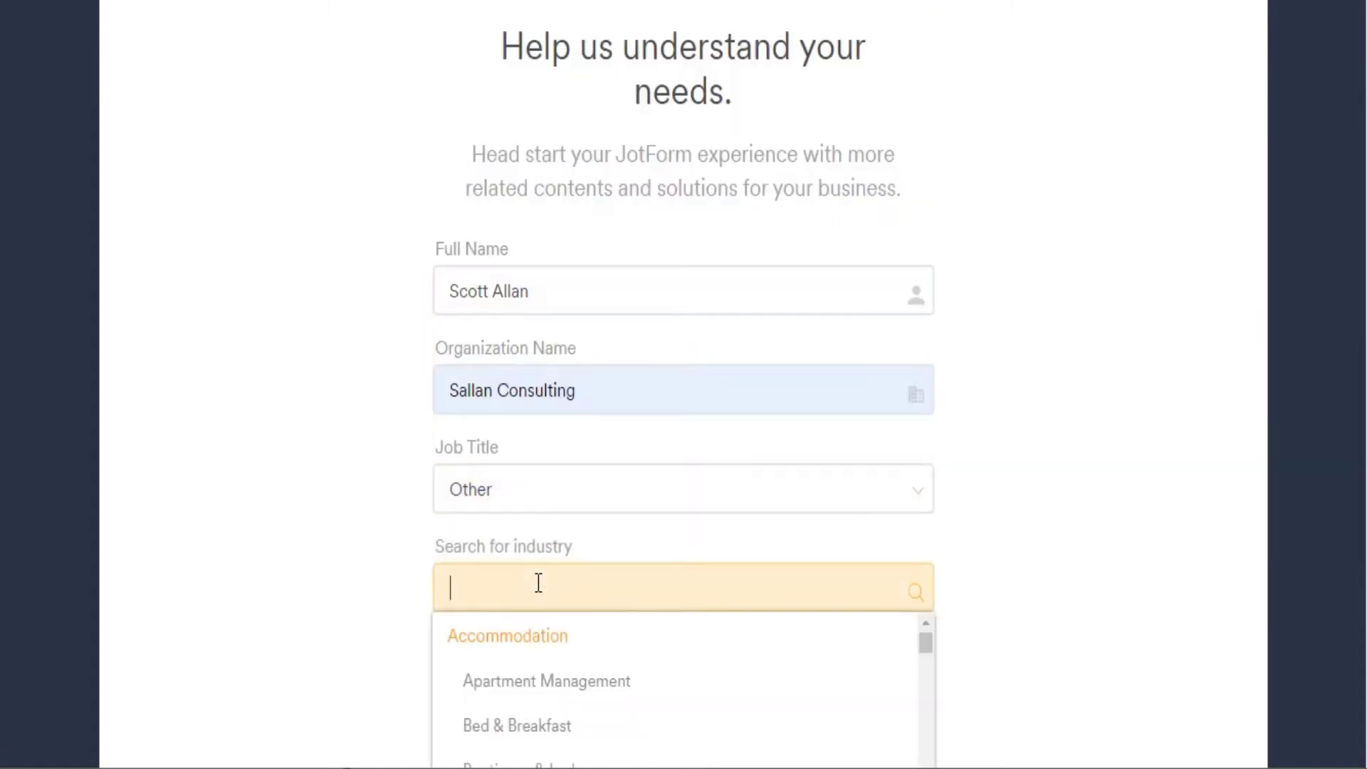
pyautogui.write('internet')
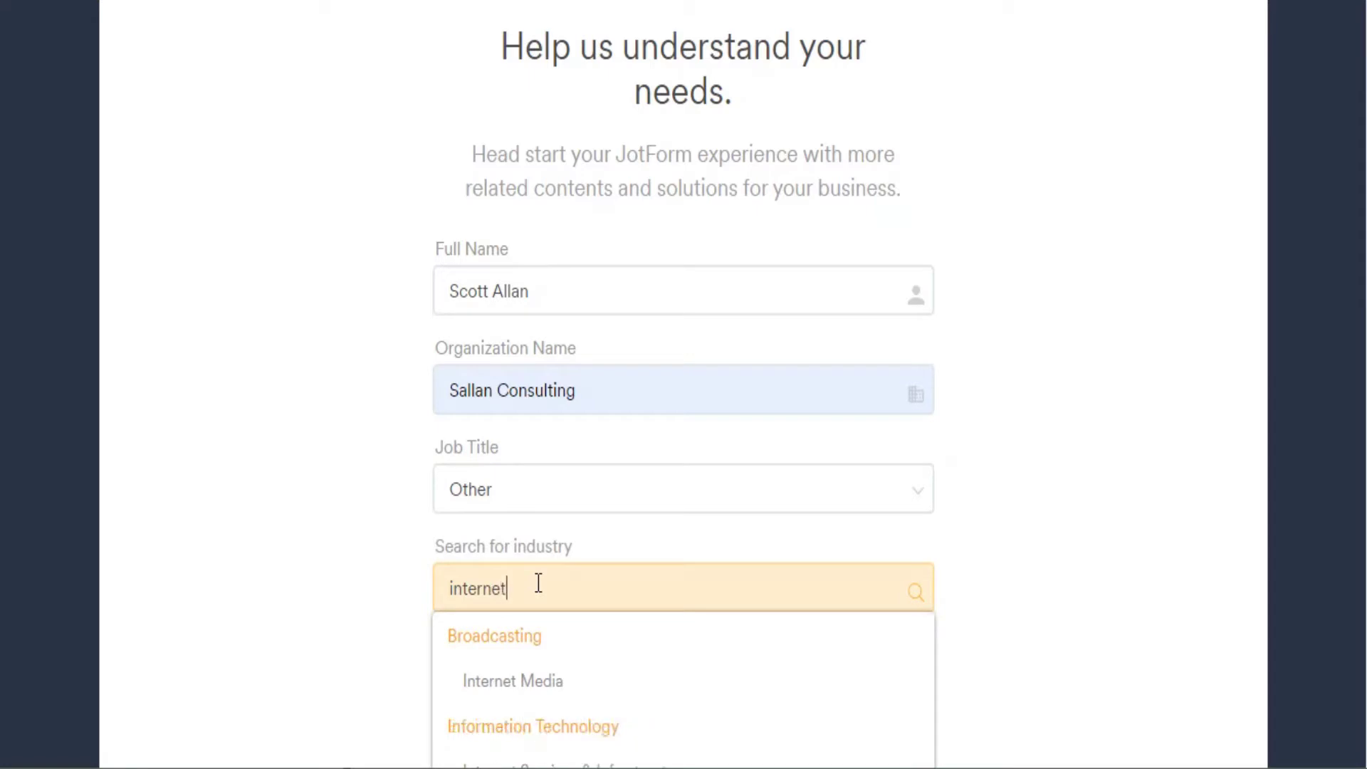
pyautogui.write(' marketing')
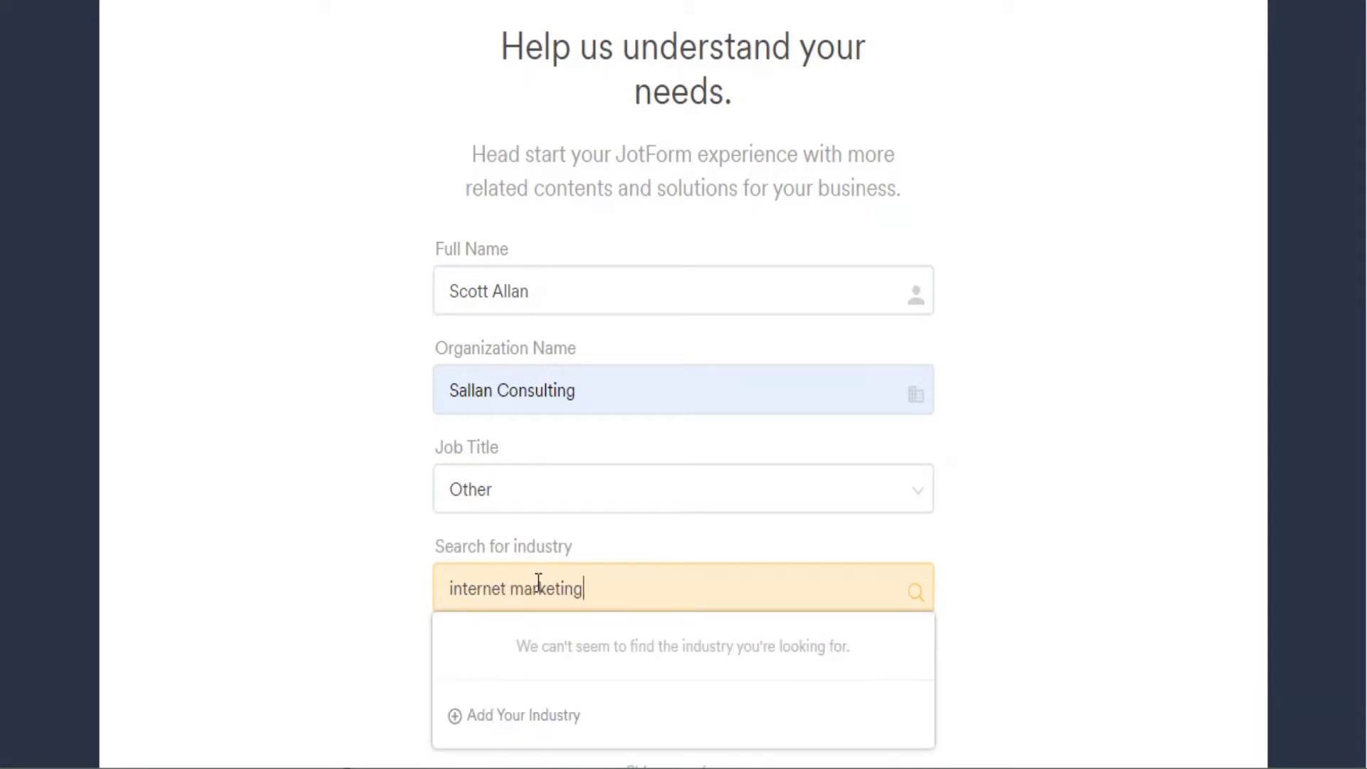
pyautogui.click(996, 573)
pyautogui.click(721, 703)
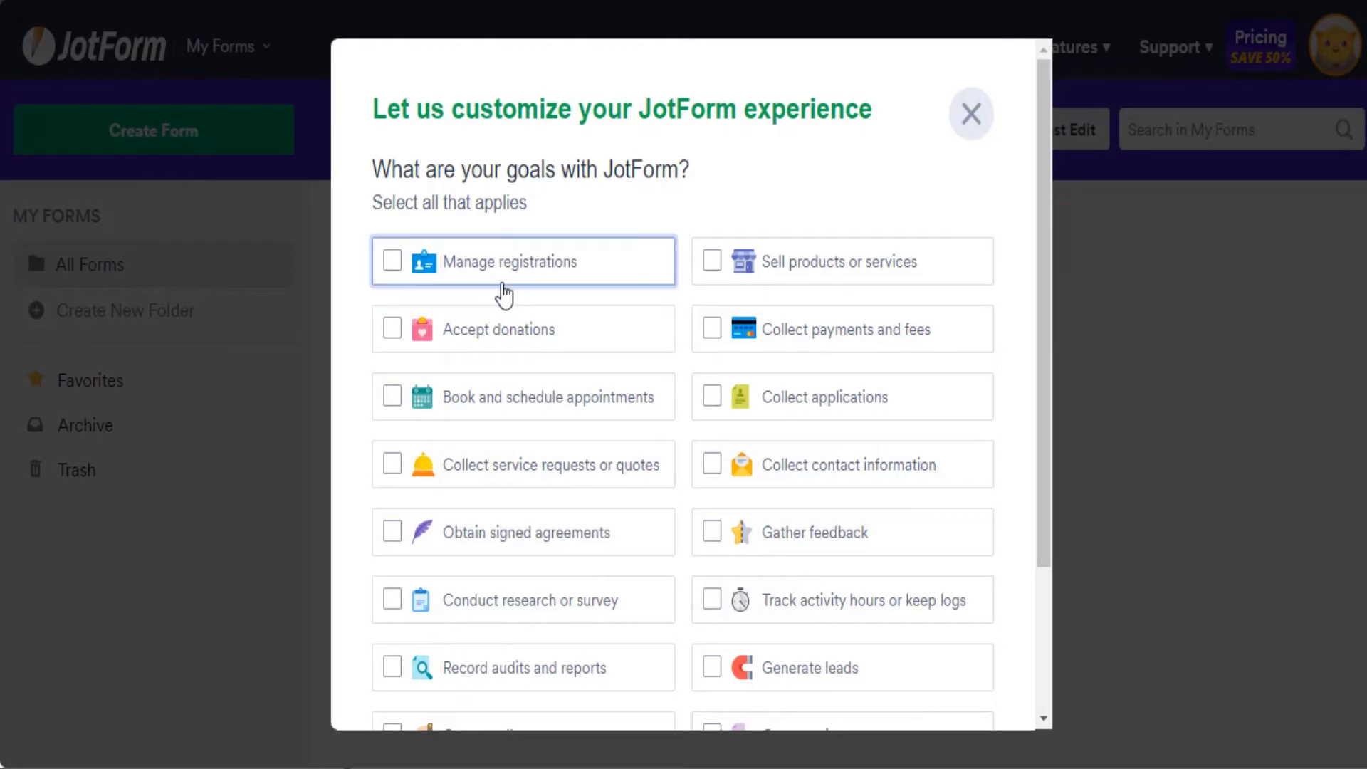
# Skip the goals customization survey to reach the empty My Forms page.
pyautogui.scroll(-3, 505, 293)
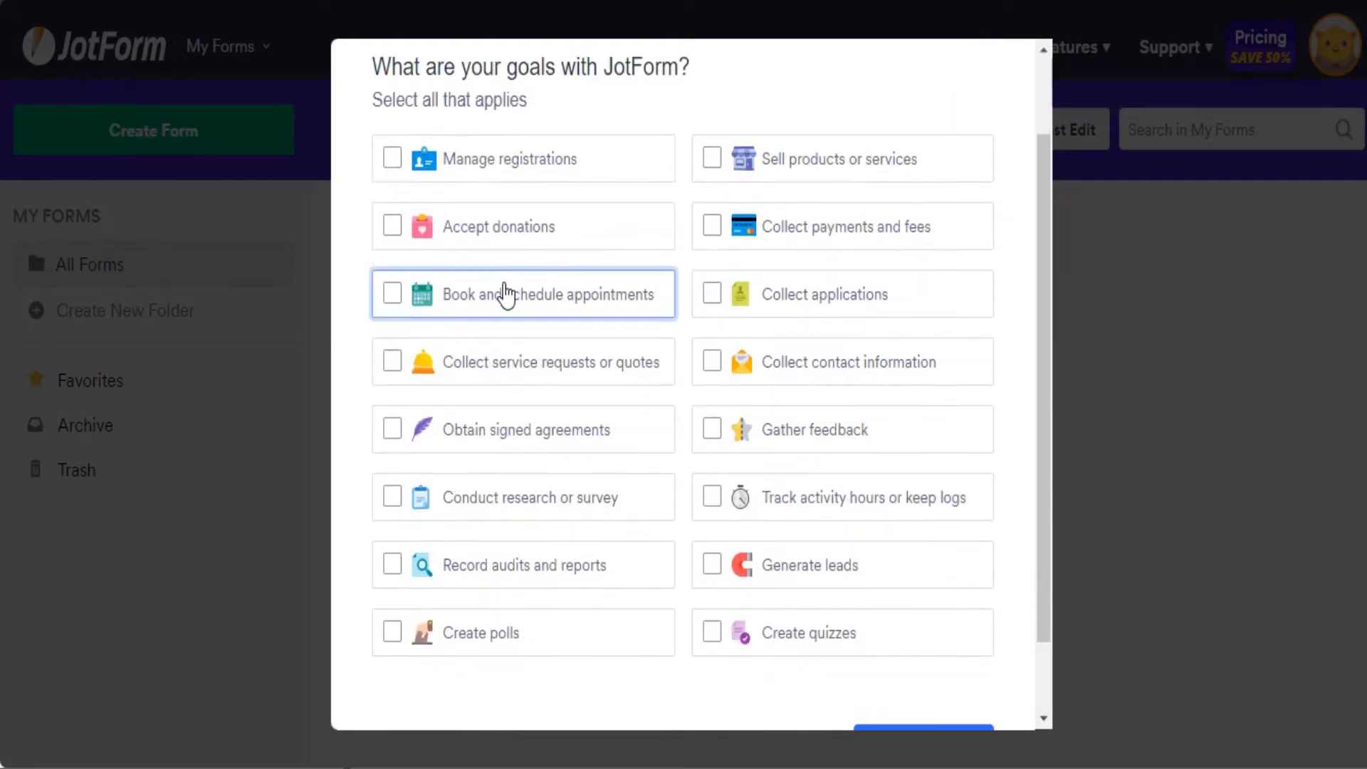
pyautogui.scroll(3, 505, 293)
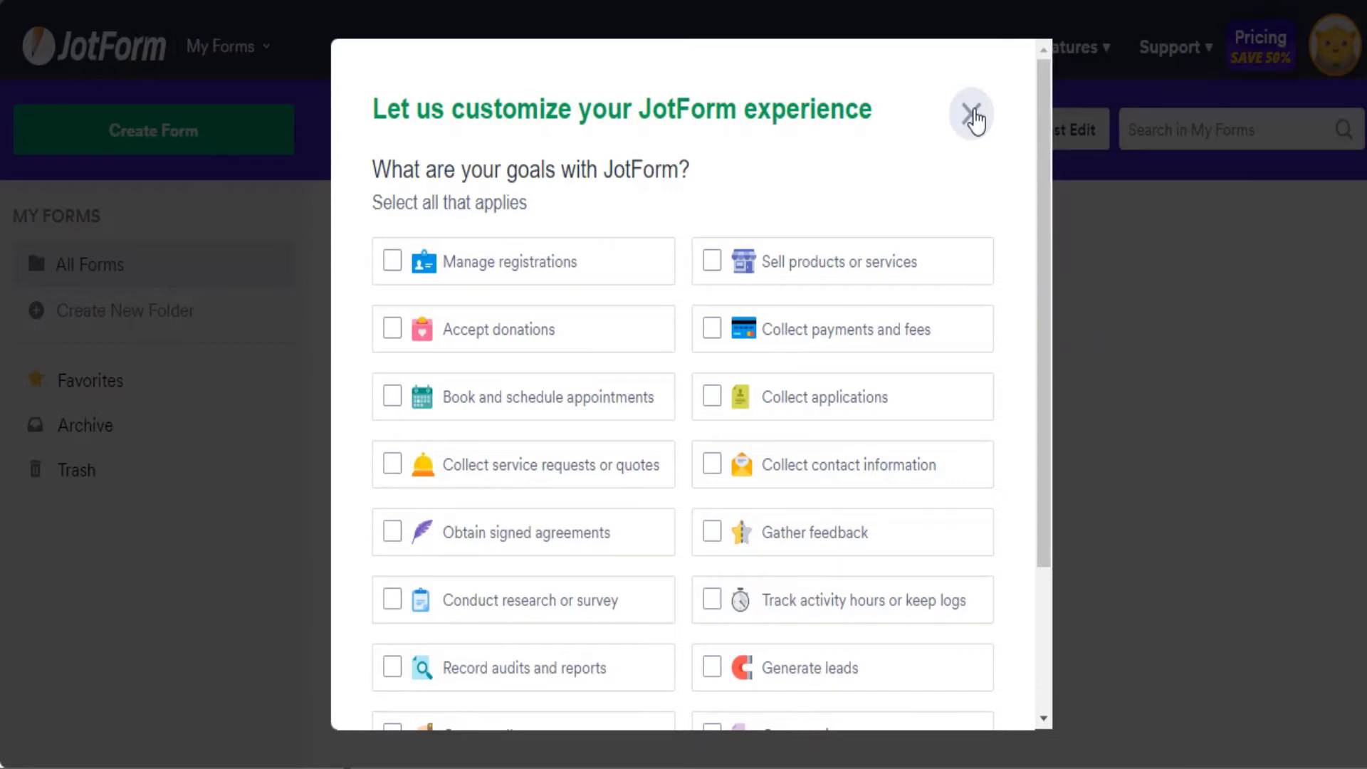
pyautogui.click(972, 114)
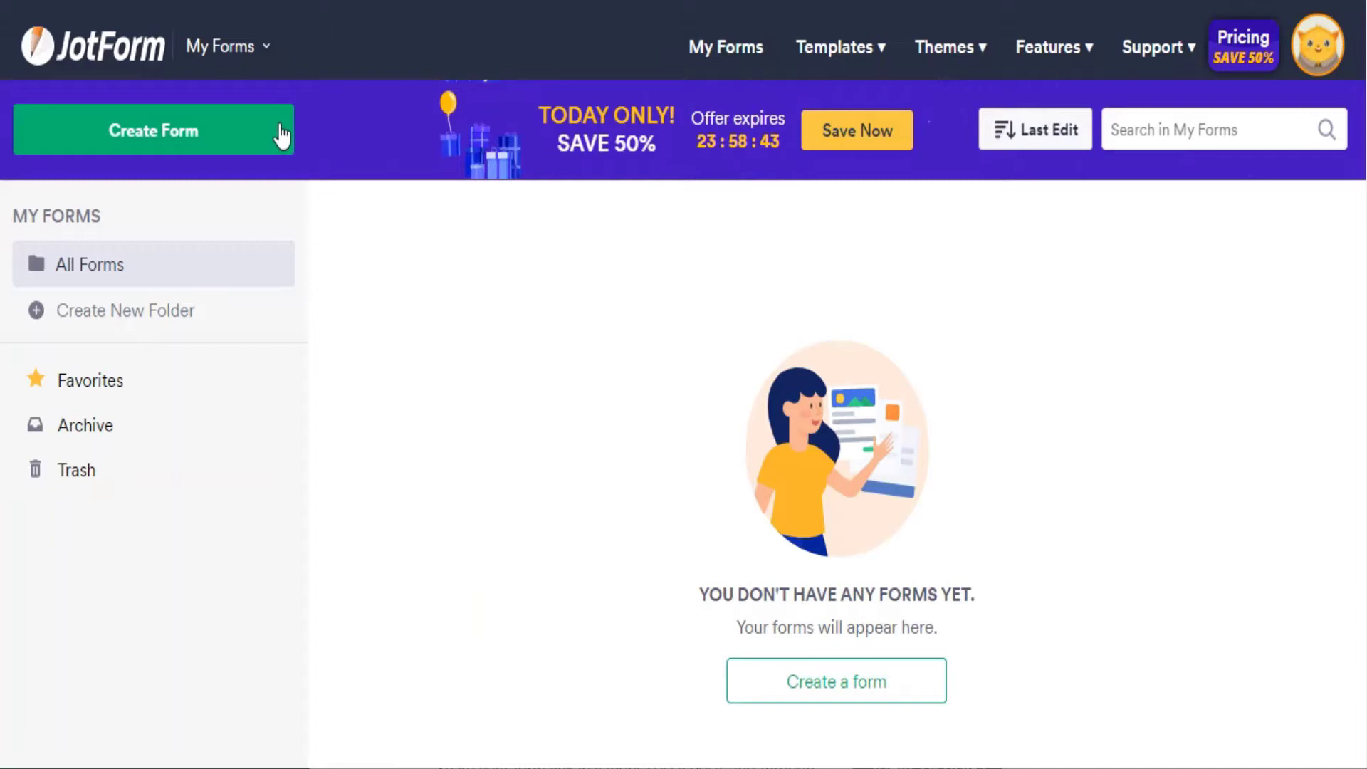
# Start a new form using Import Form with the From a web page option.
pyautogui.click(281, 133)
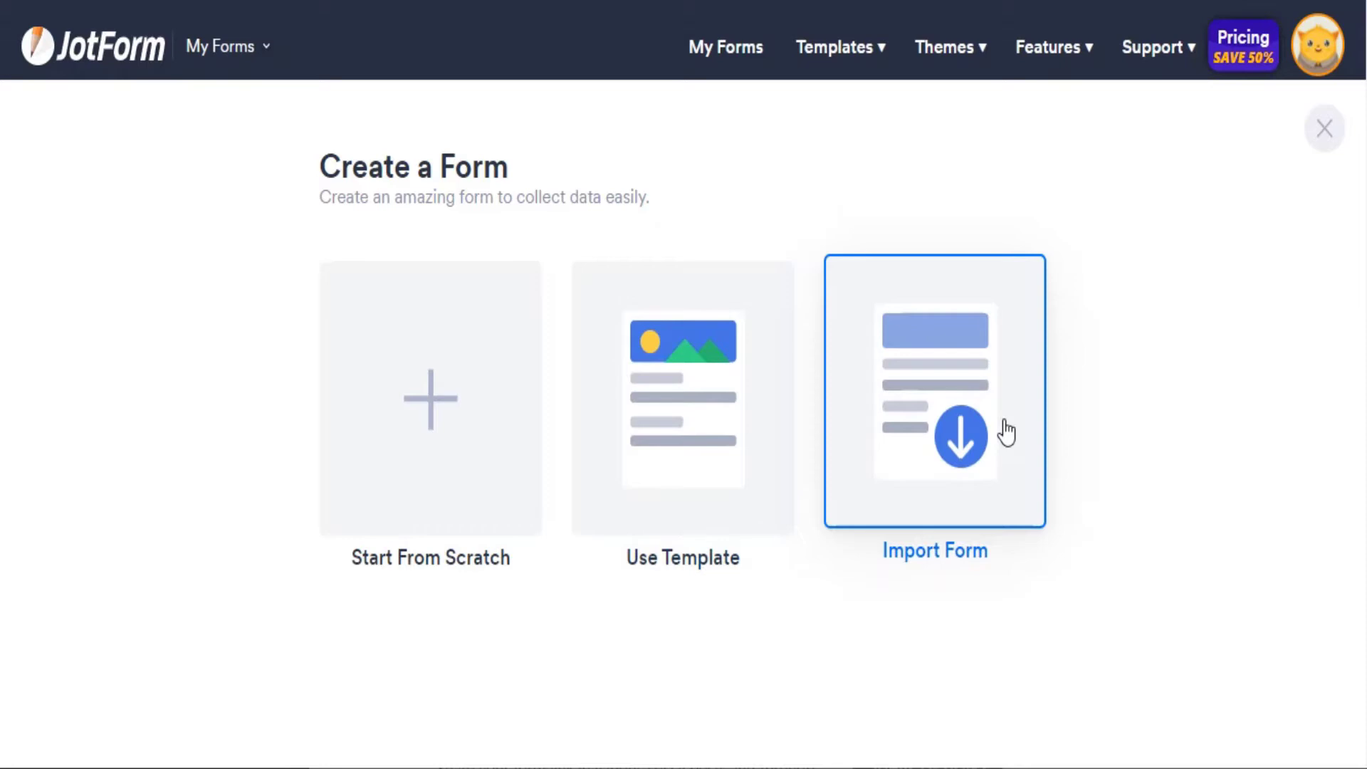
pyautogui.click(1006, 431)
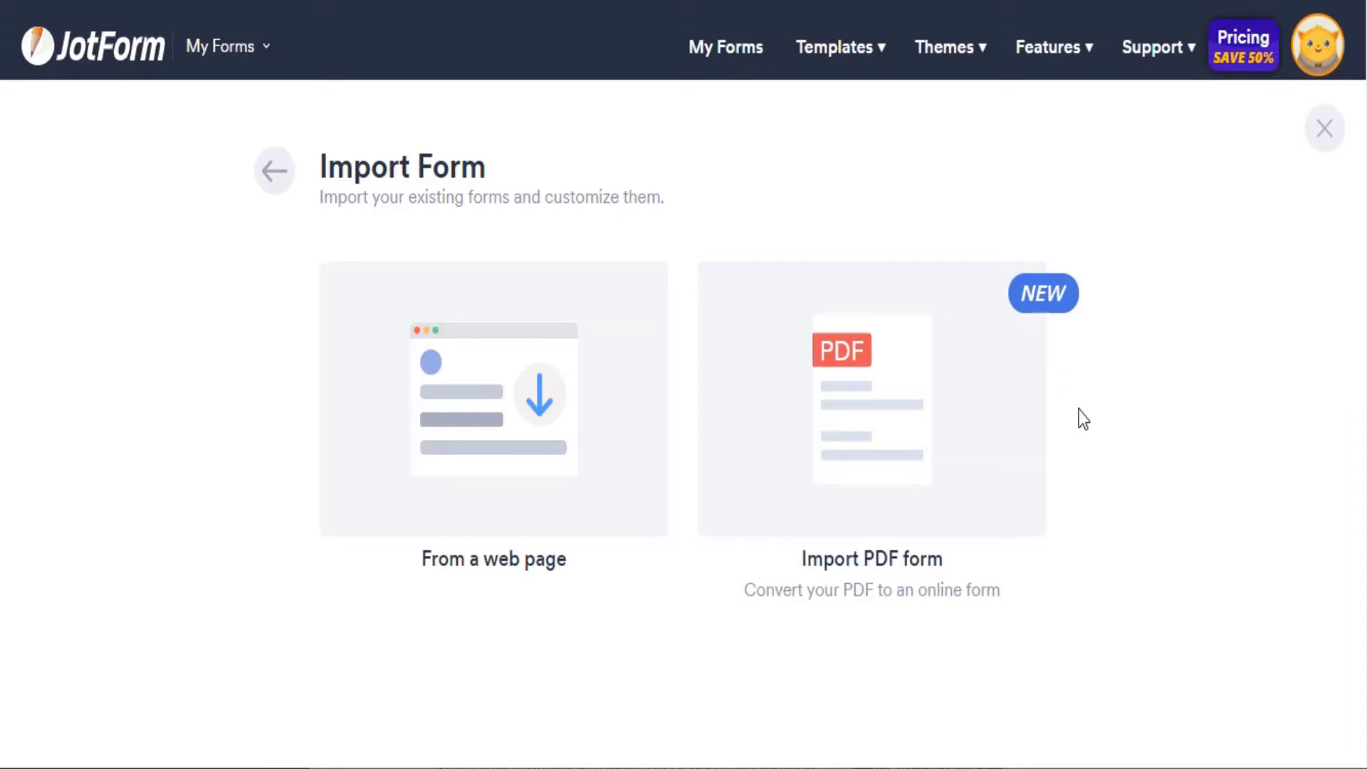
pyautogui.click(503, 418)
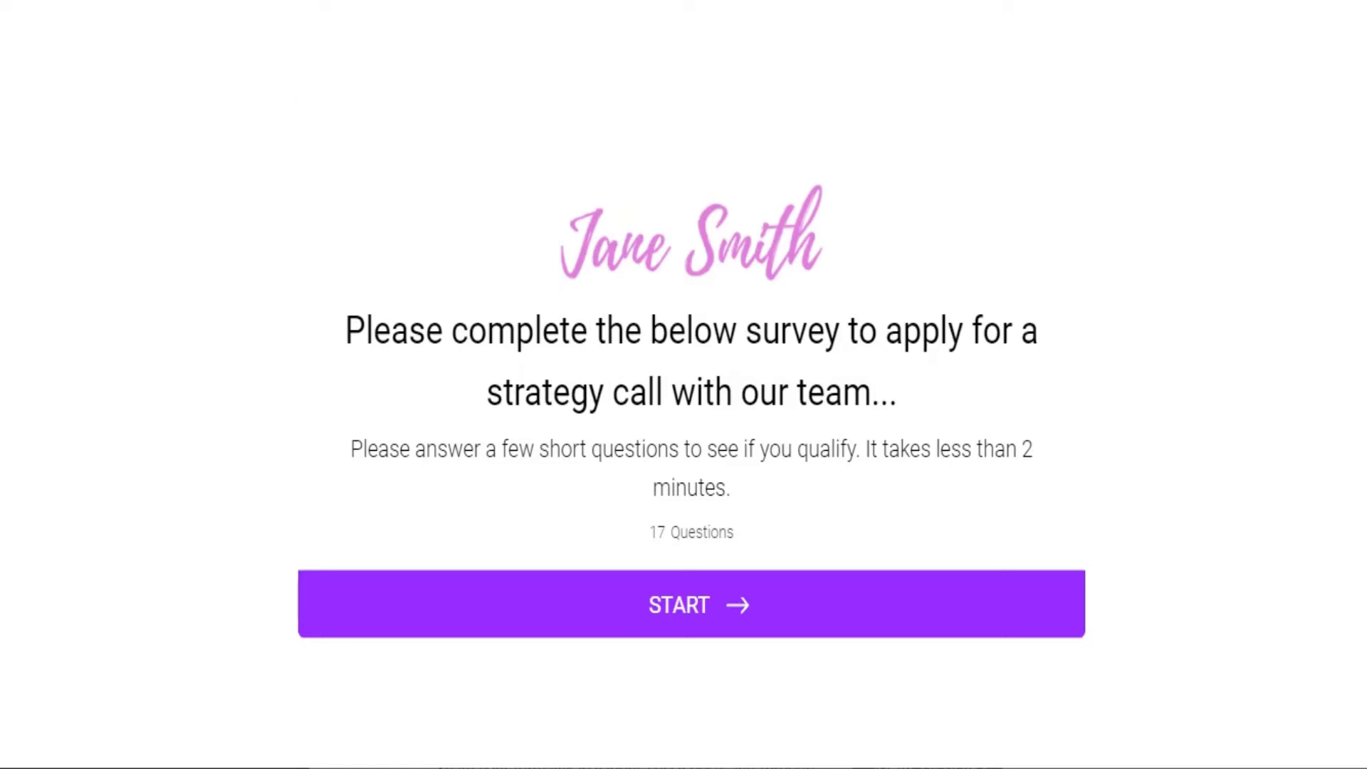
# Copy the strategy-call form's URL into the import field and generate the cloned form.
pyautogui.rightClick(301, 2)
pyautogui.click(368, 179)
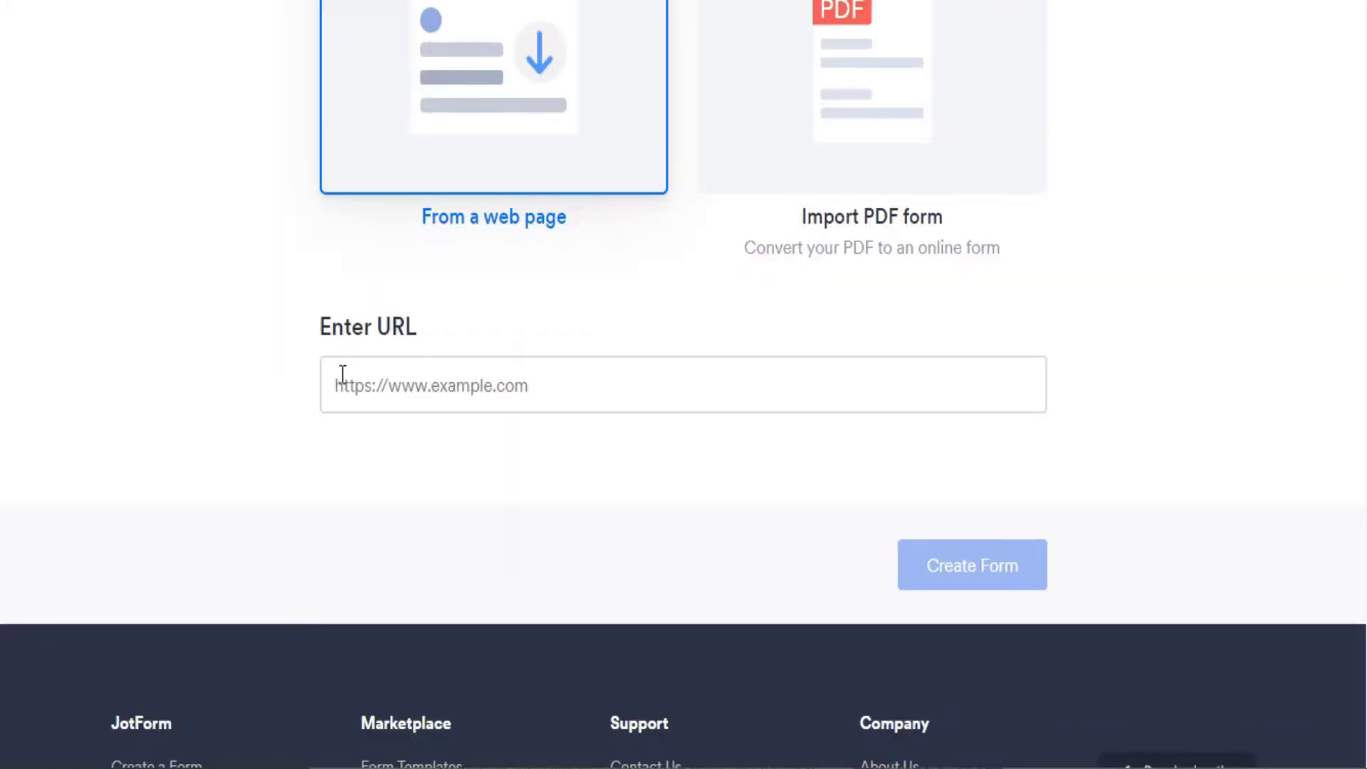
pyautogui.click(342, 376)
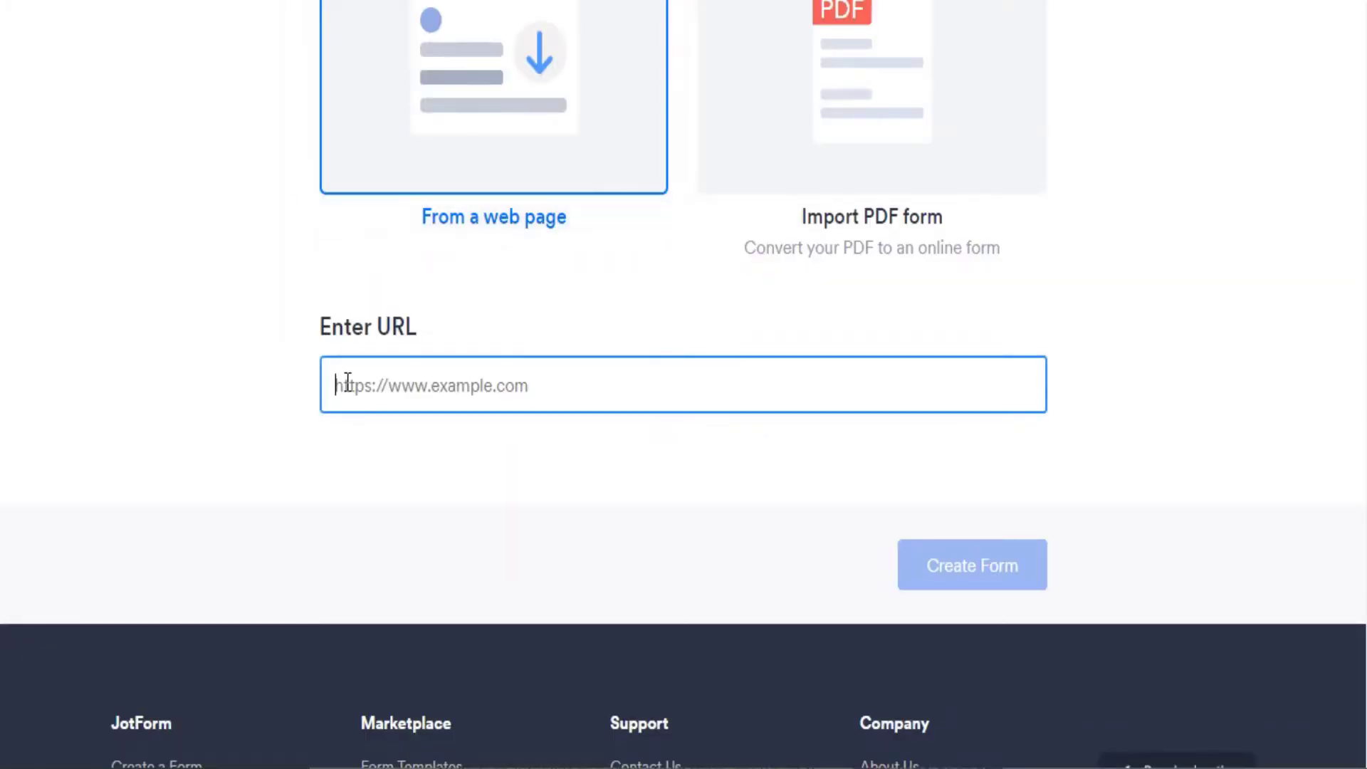
pyautogui.rightClick(344, 383)
pyautogui.click(354, 491)
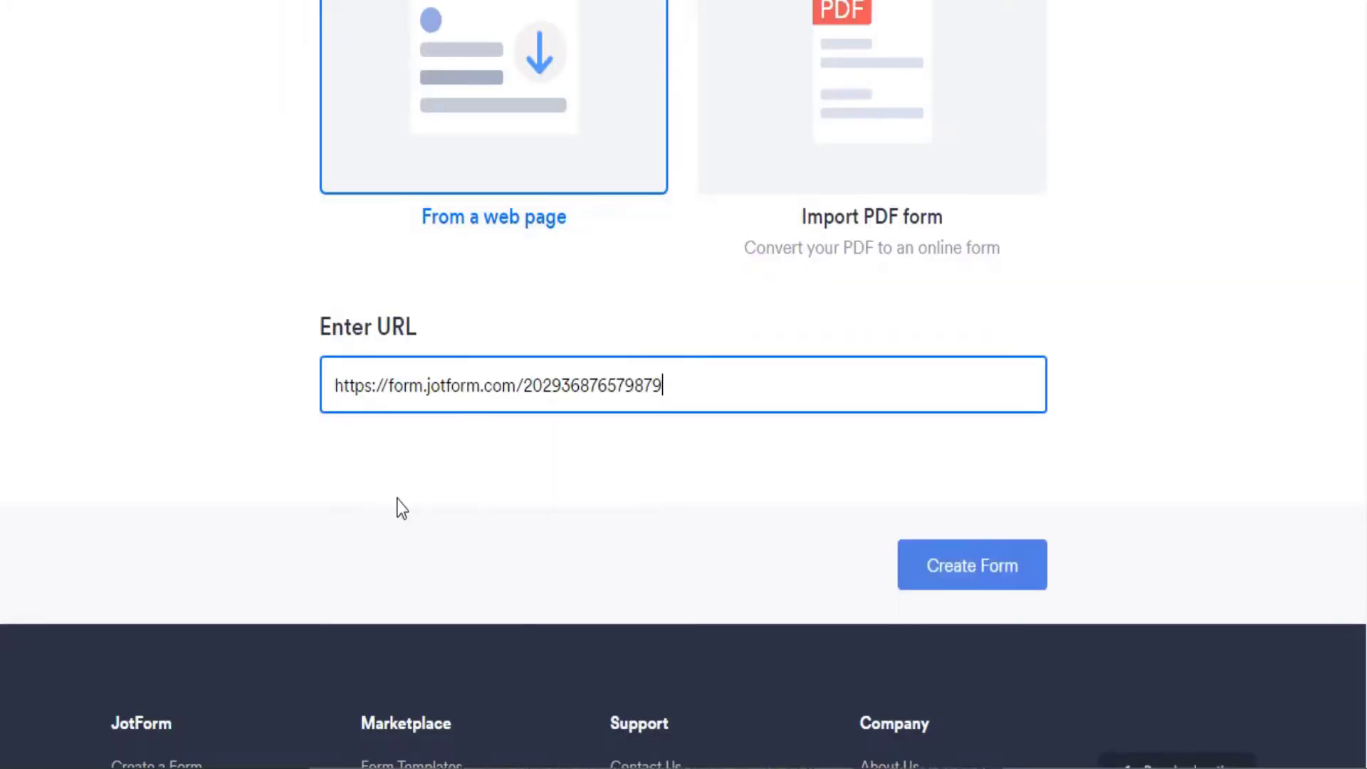
pyautogui.click(1000, 566)
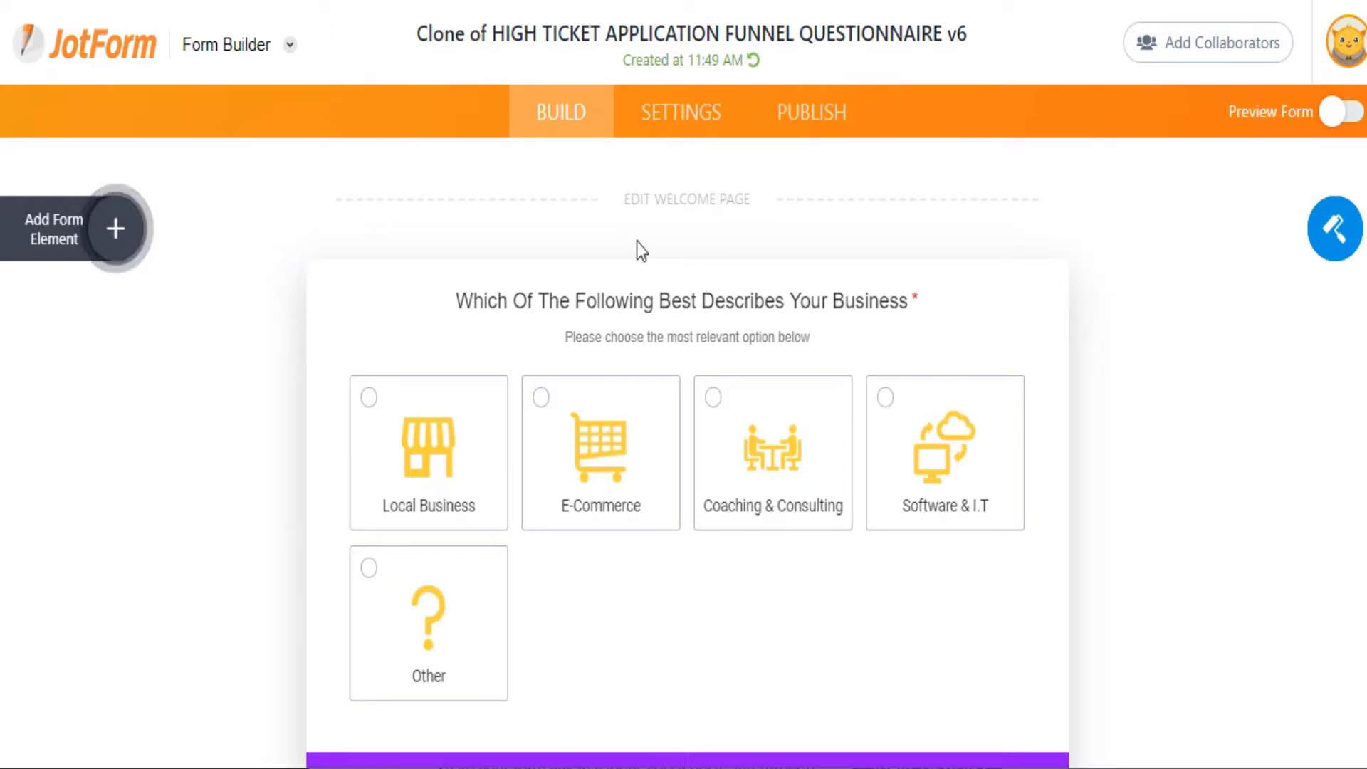
# Add a welcome page and change its heading to 'Please complete the survey'.
pyautogui.click(675, 203)
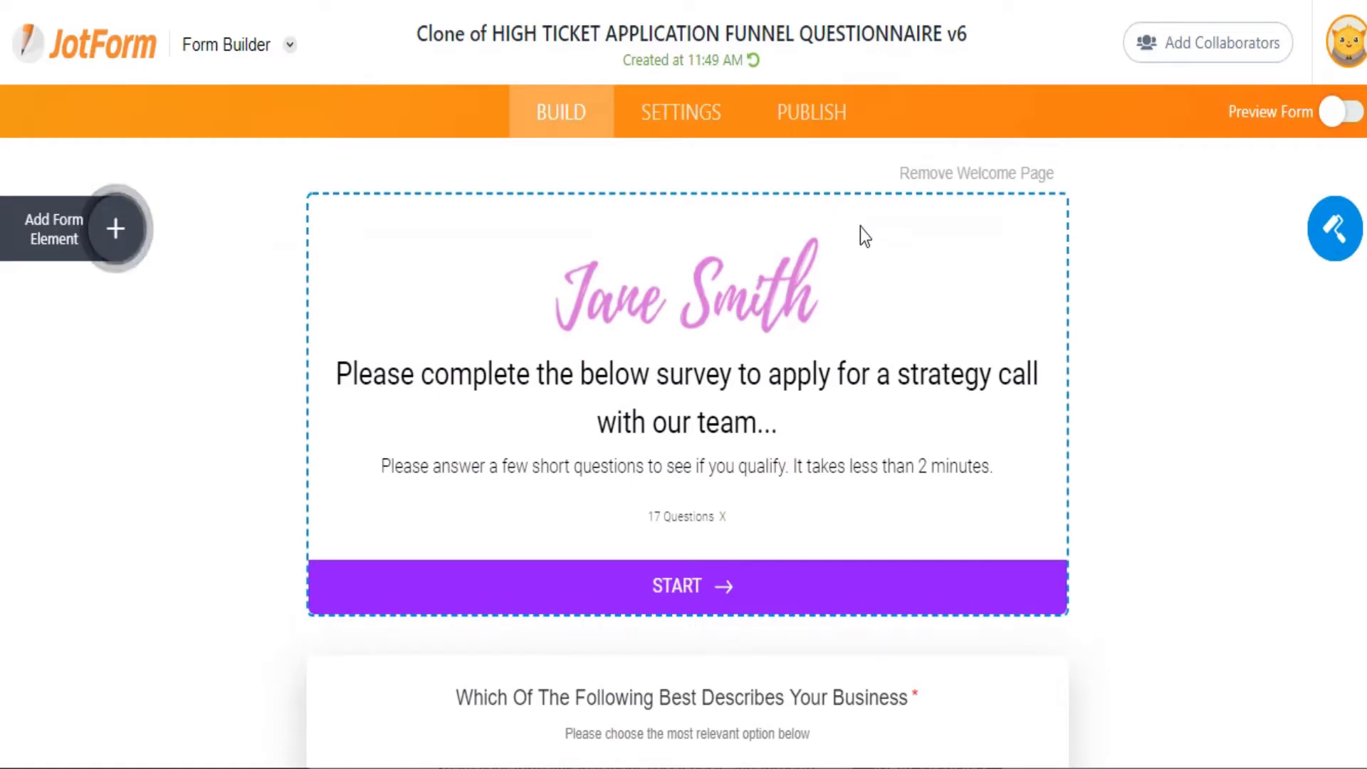
pyautogui.click(722, 301)
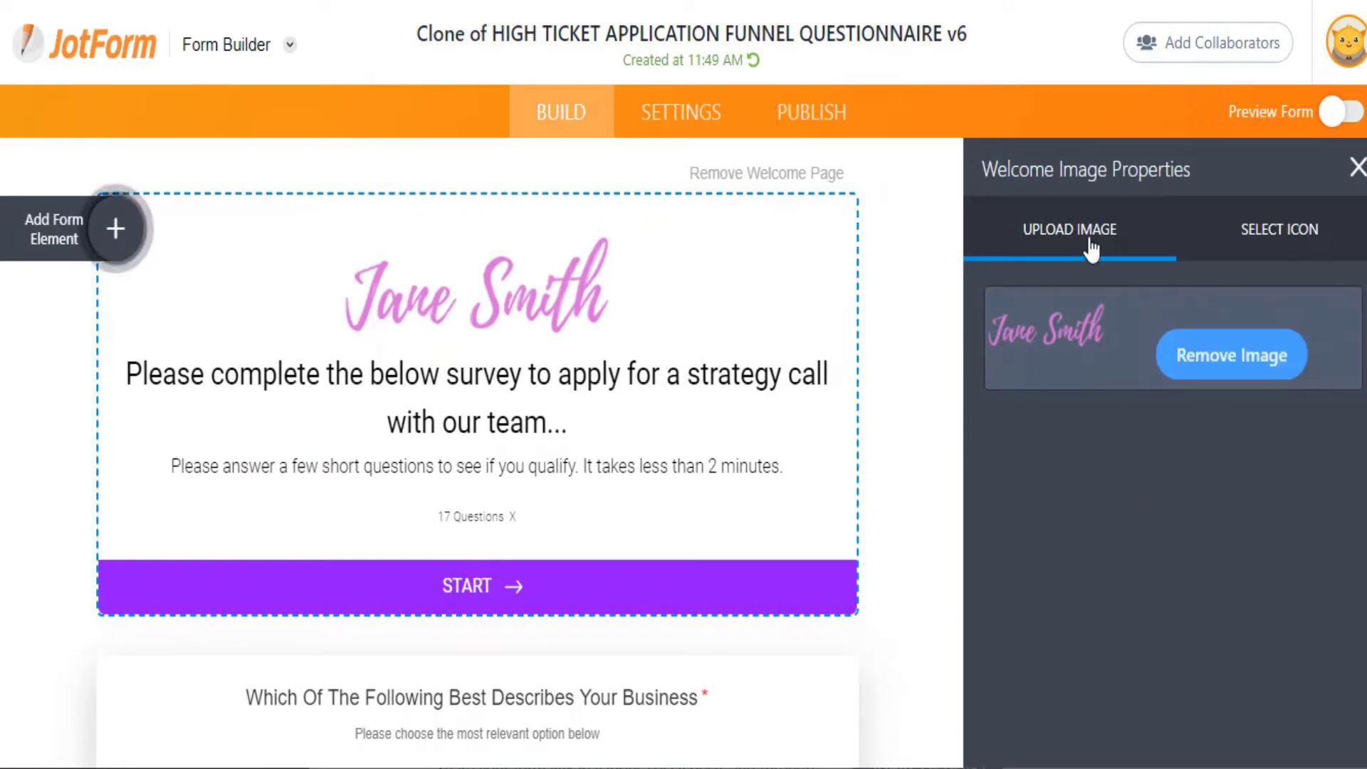
pyautogui.click(144, 380)
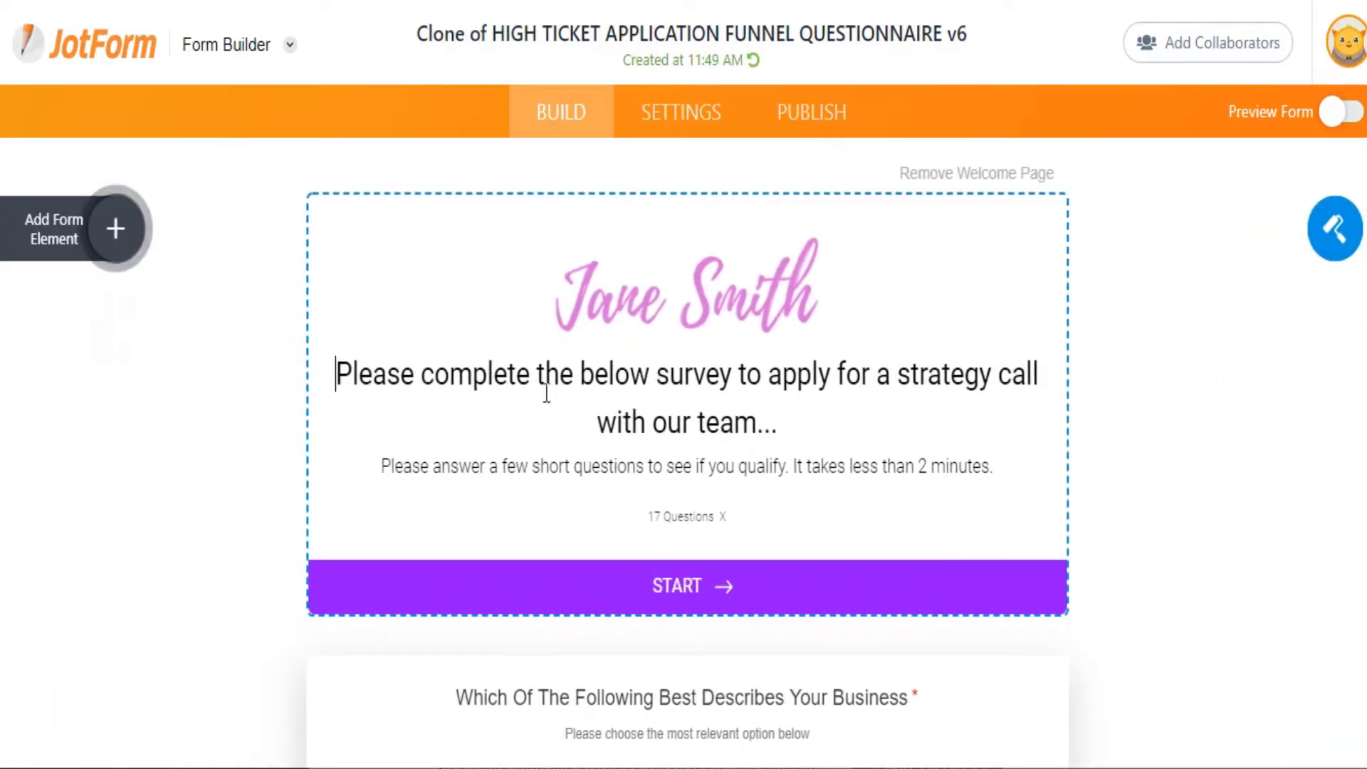
pyautogui.tripleClick(546, 387)
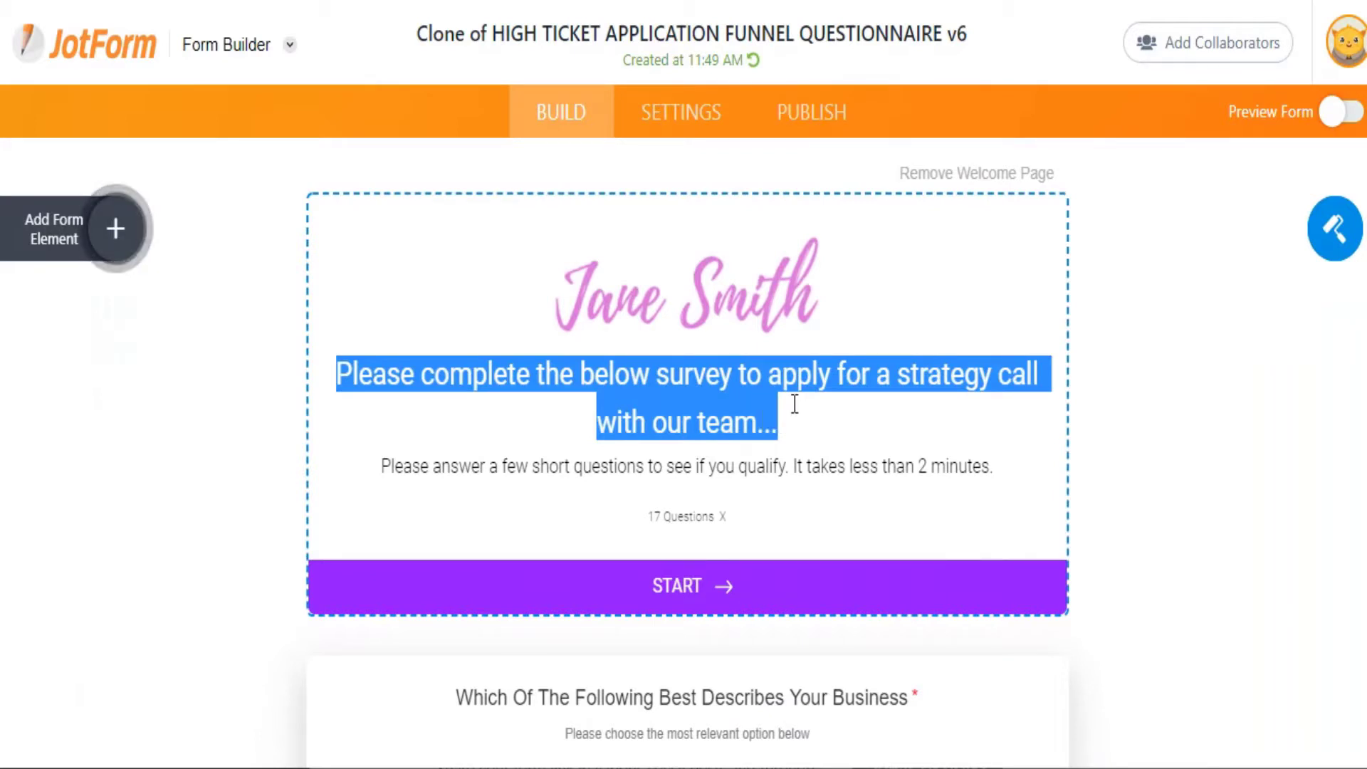
pyautogui.write('Please co')
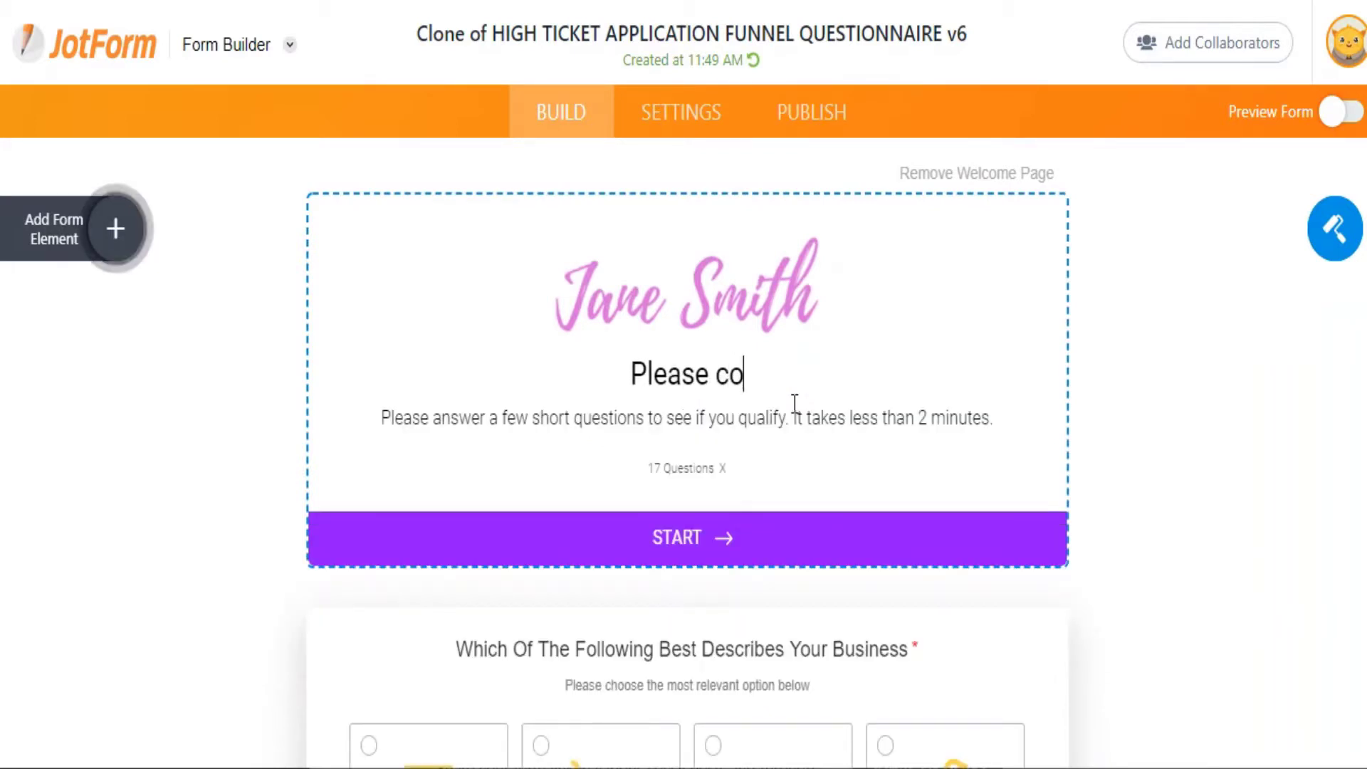
pyautogui.write('mplete the su')
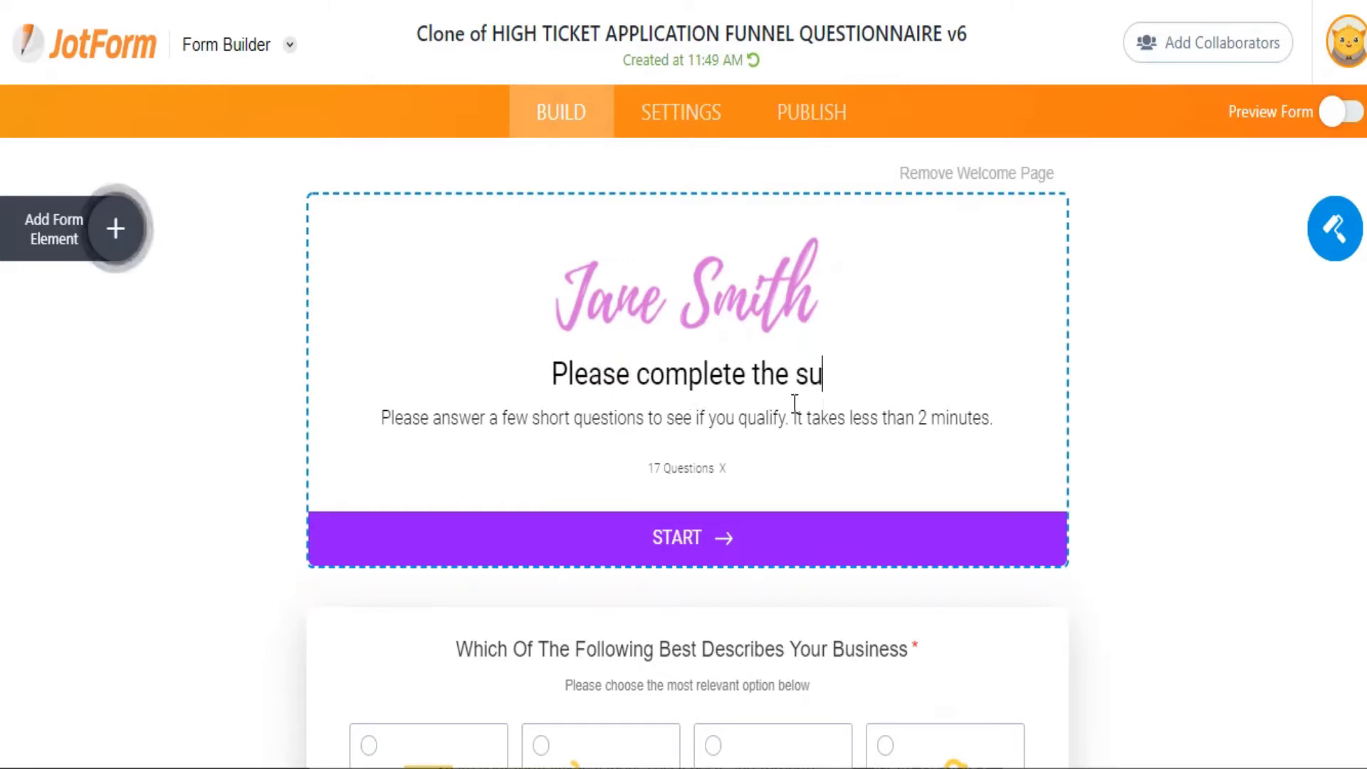
pyautogui.write('rvey')
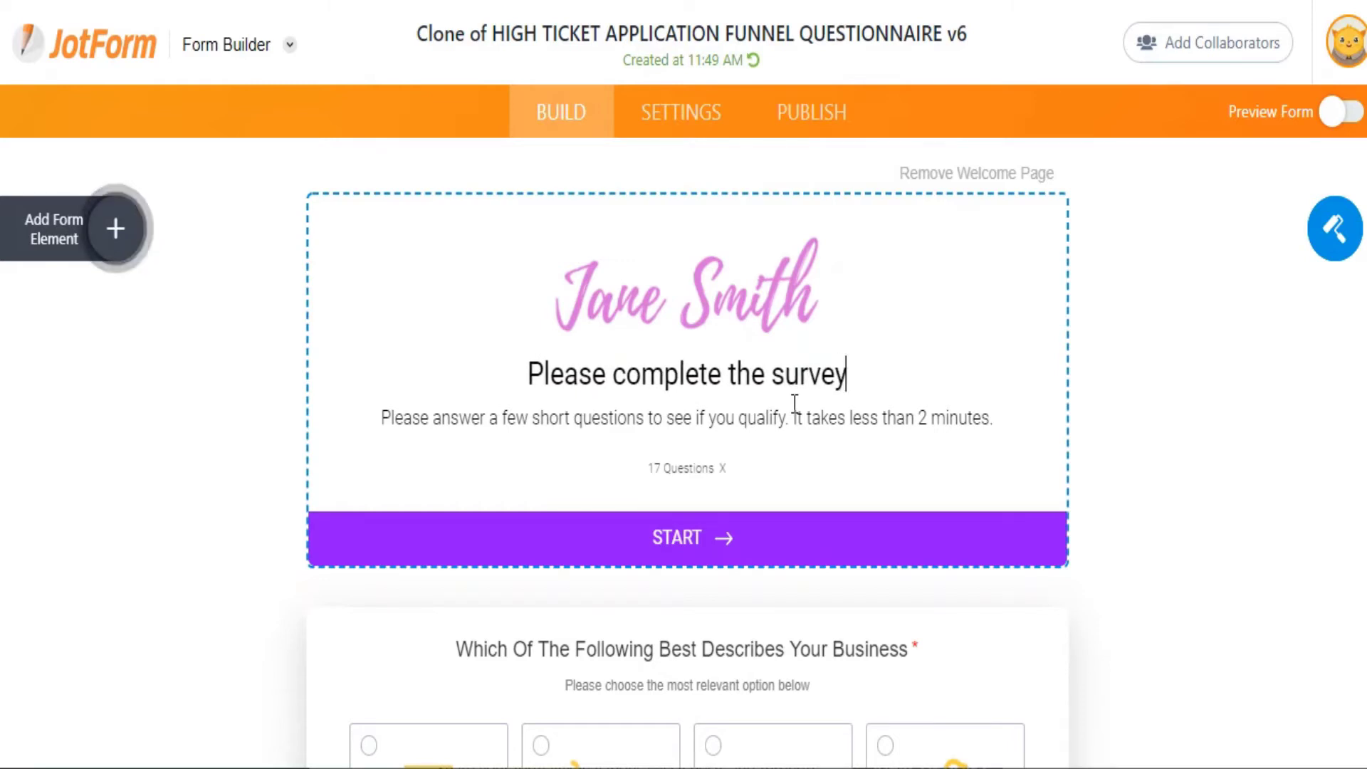
pyautogui.scroll(-10, 794, 403)
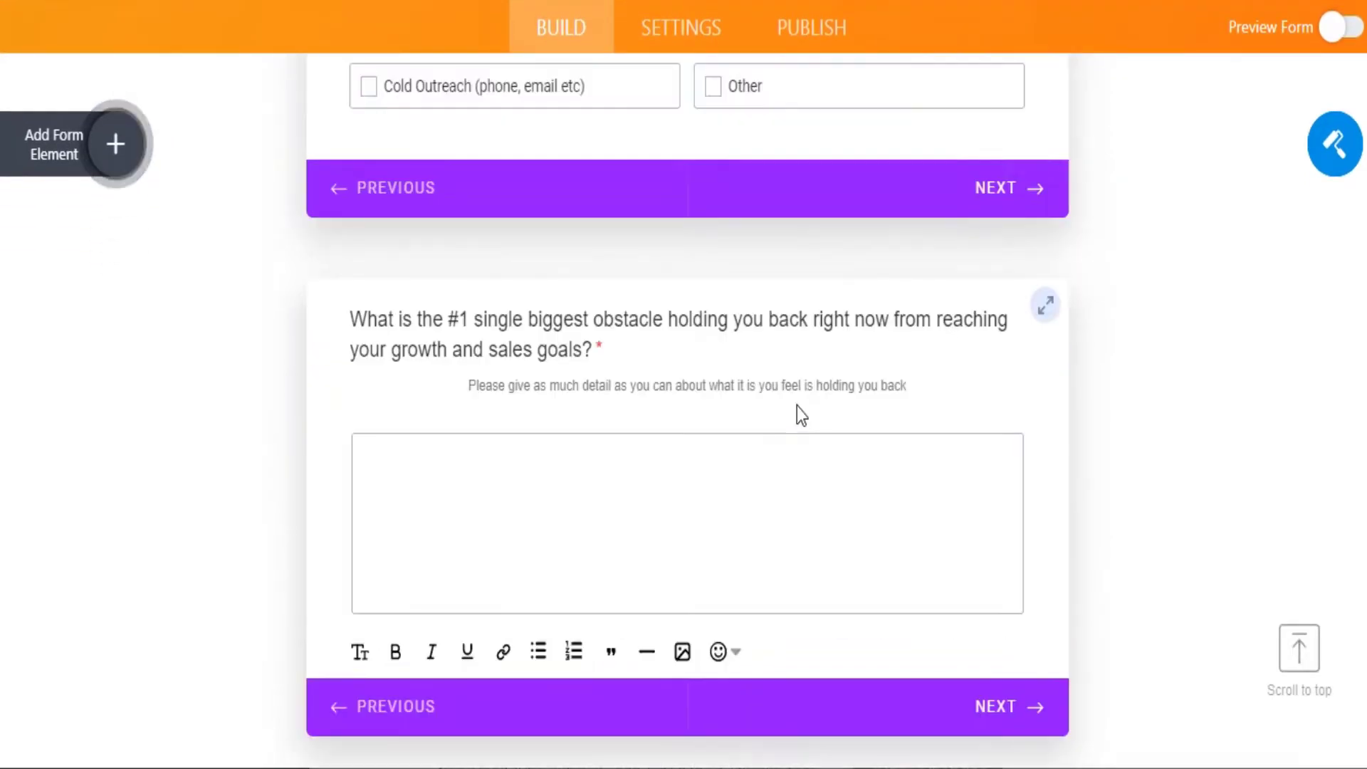
pyautogui.scroll(5, 797, 406)
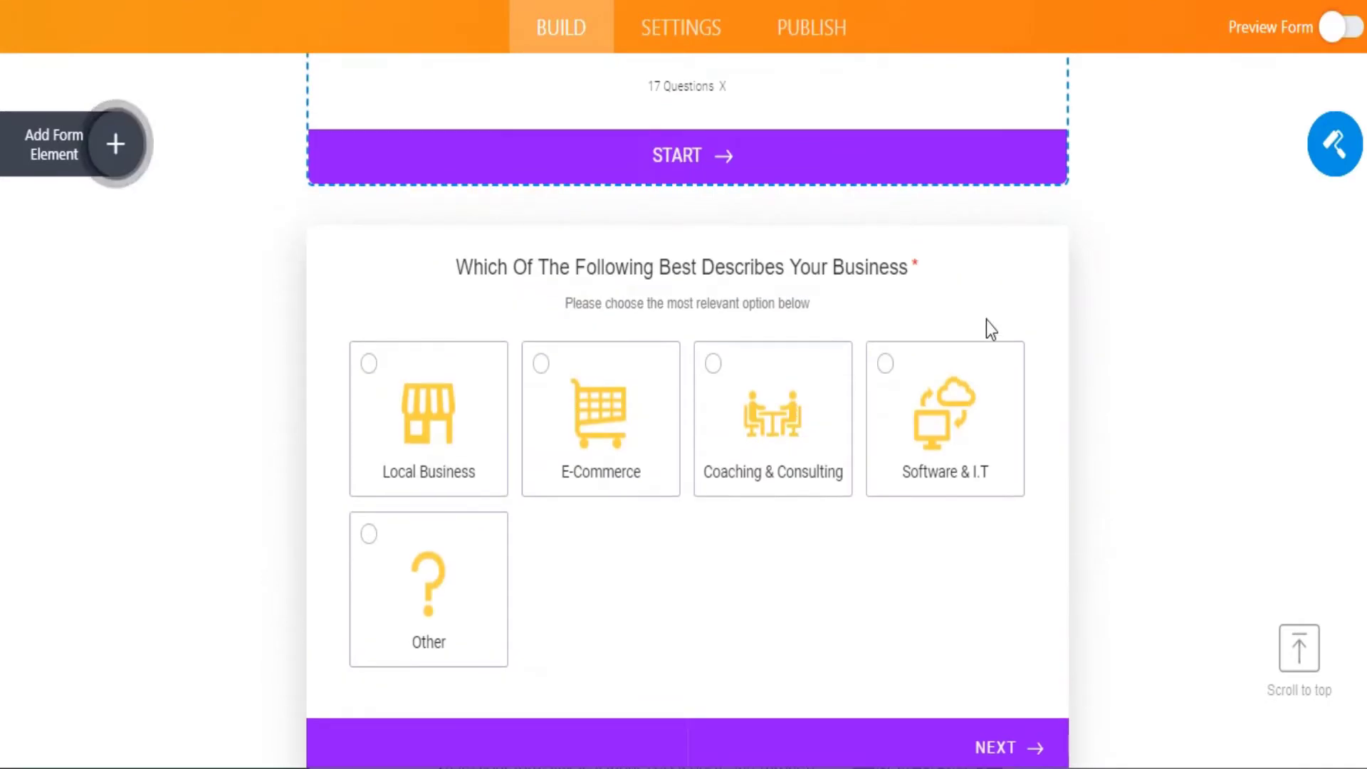
# Add an 'Other 2' image choice with a bank icon to the business-type question.
pyautogui.click(999, 287)
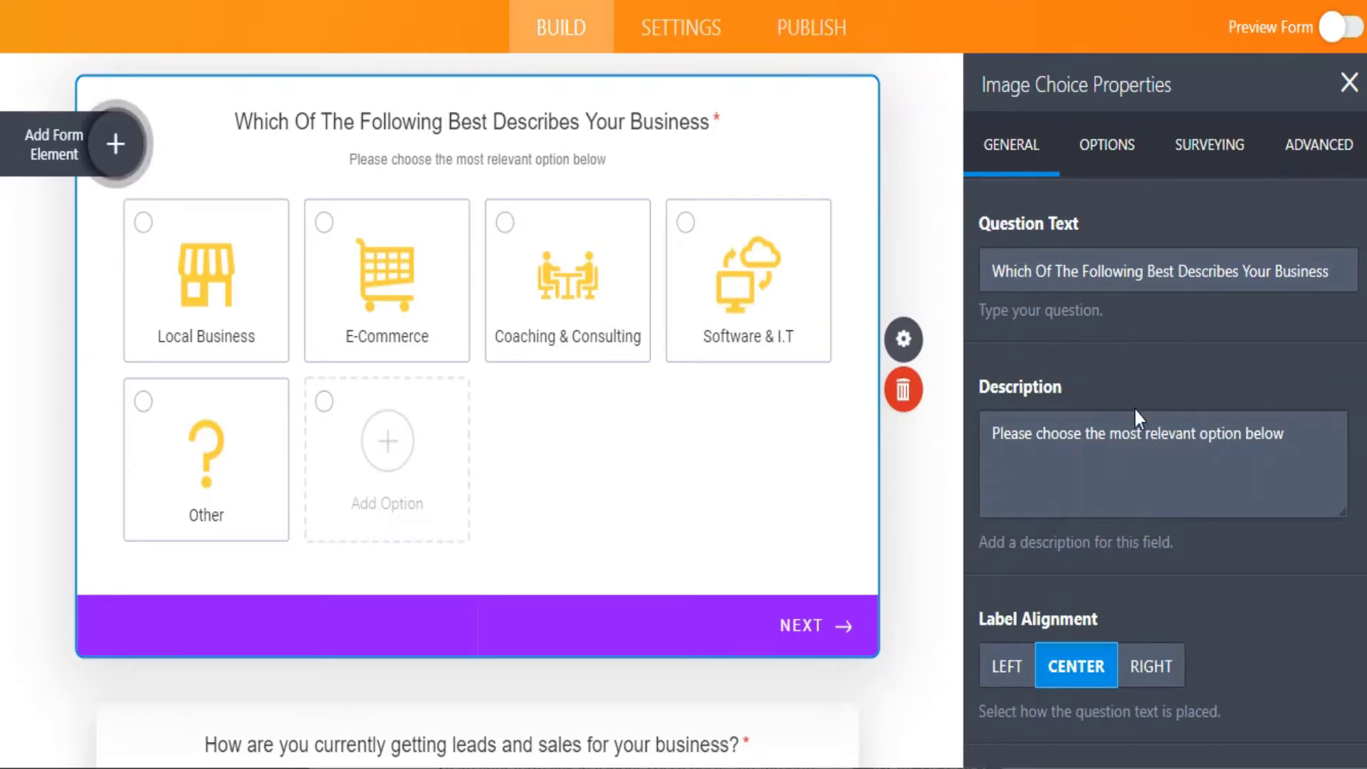
pyautogui.click(1124, 160)
pyautogui.click(1130, 160)
pyautogui.scroll(-2, 1102, 276)
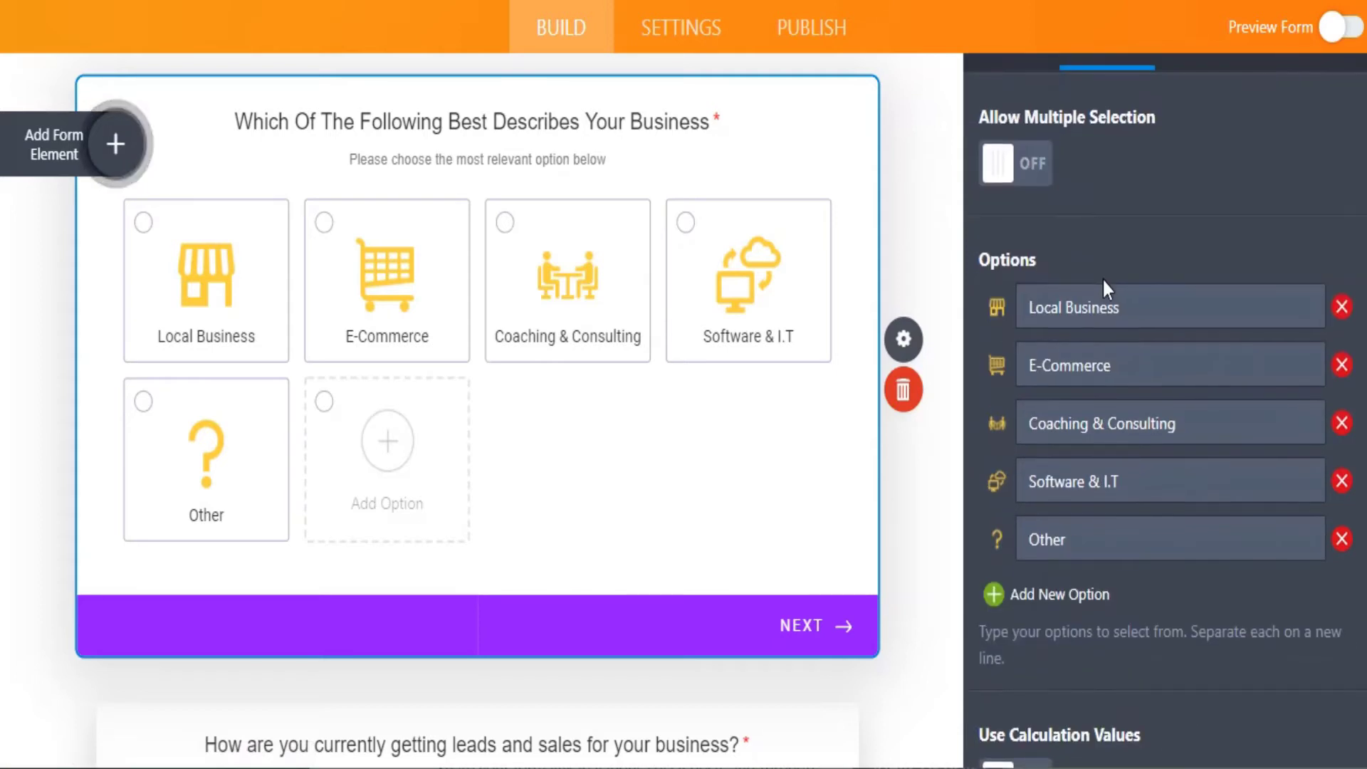
pyautogui.click(994, 610)
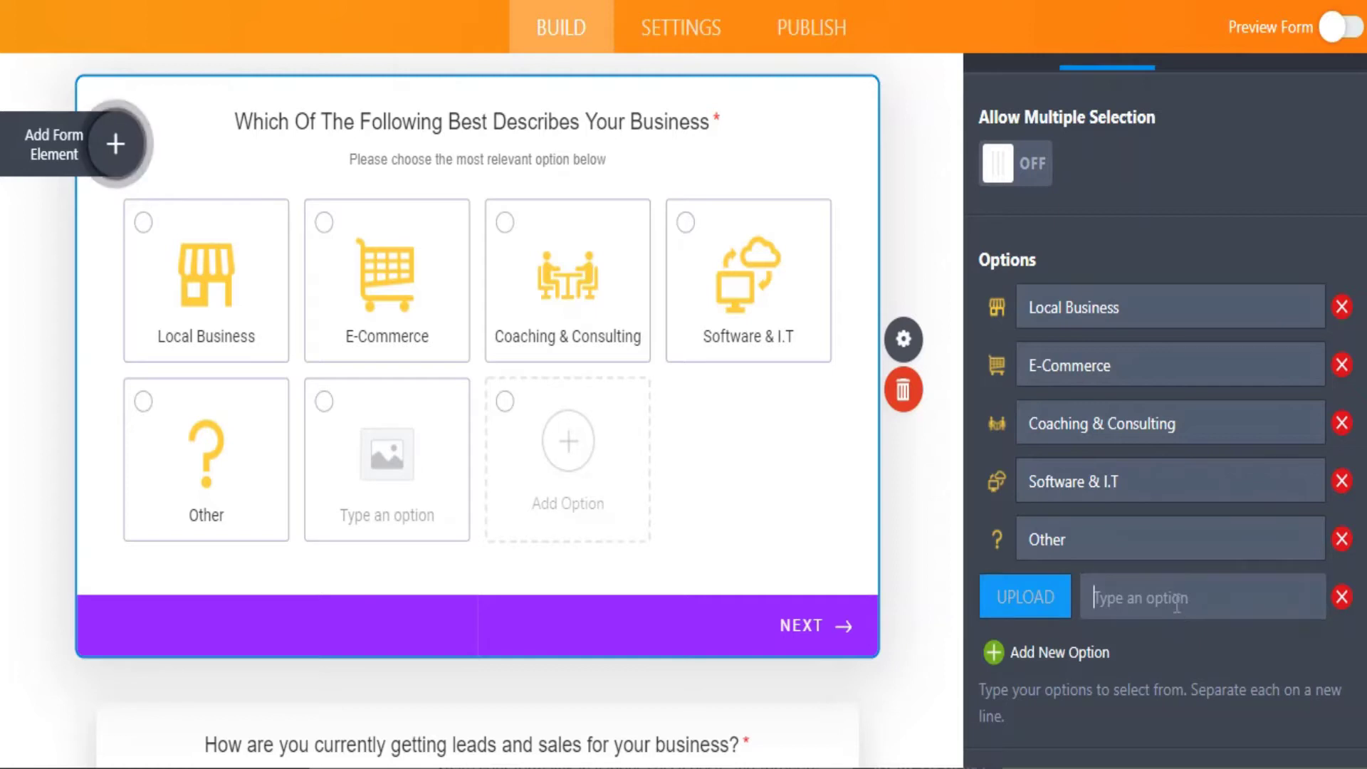
pyautogui.write('Other 2')
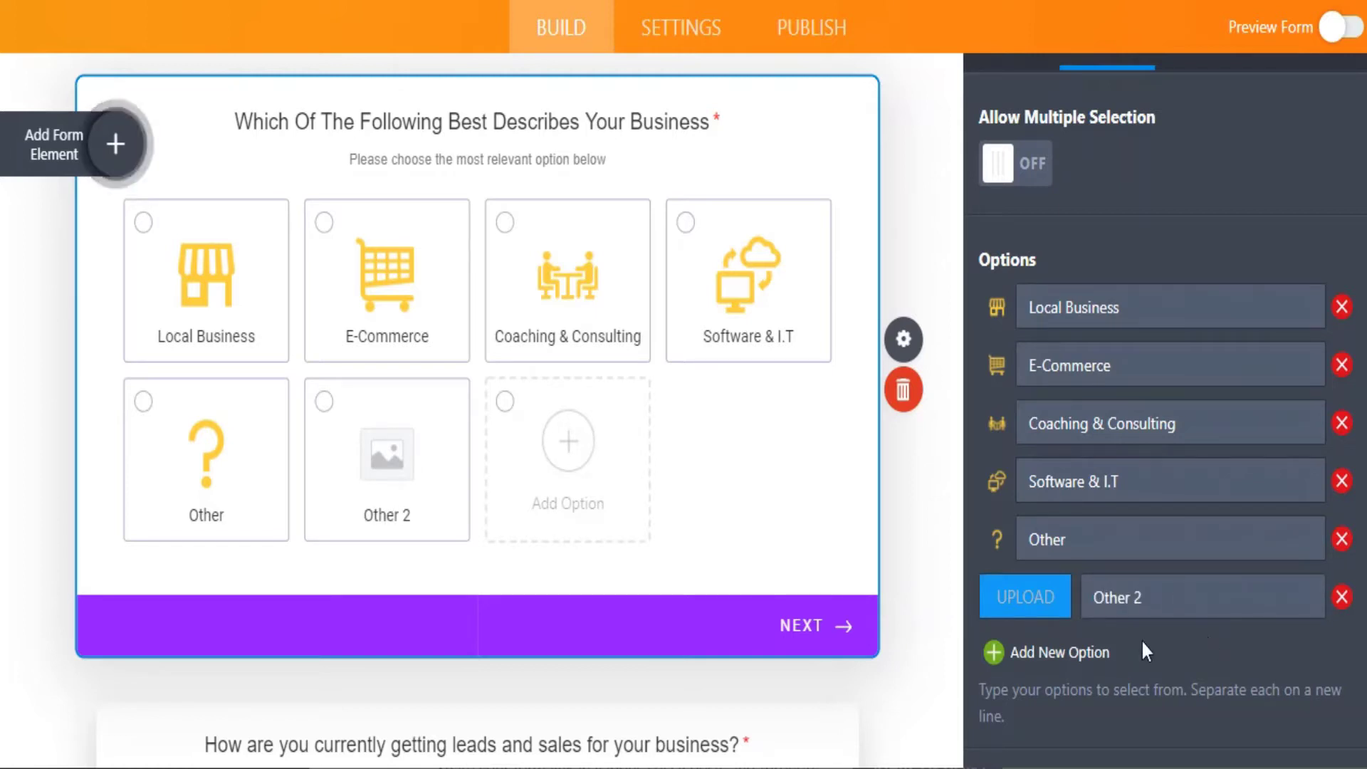
pyautogui.click(1037, 602)
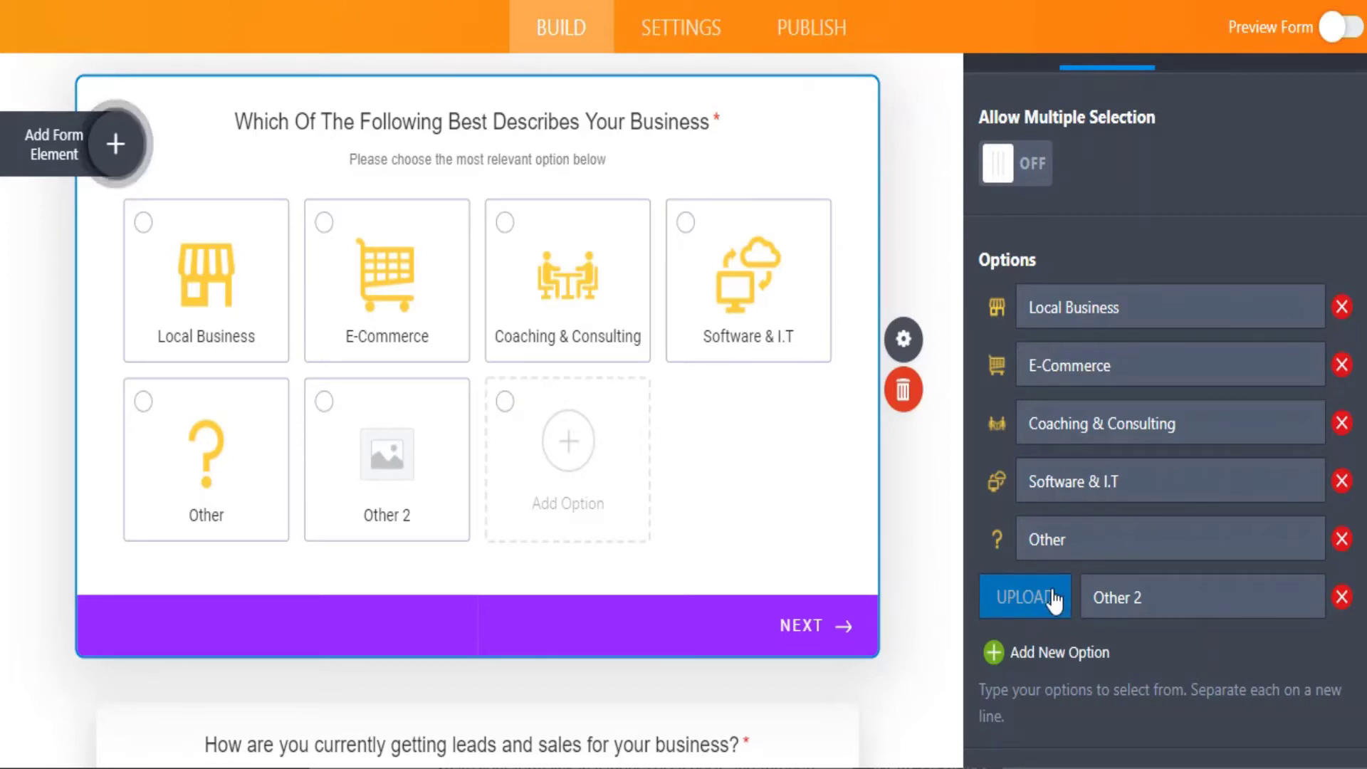
pyautogui.scroll(-1, 1053, 602)
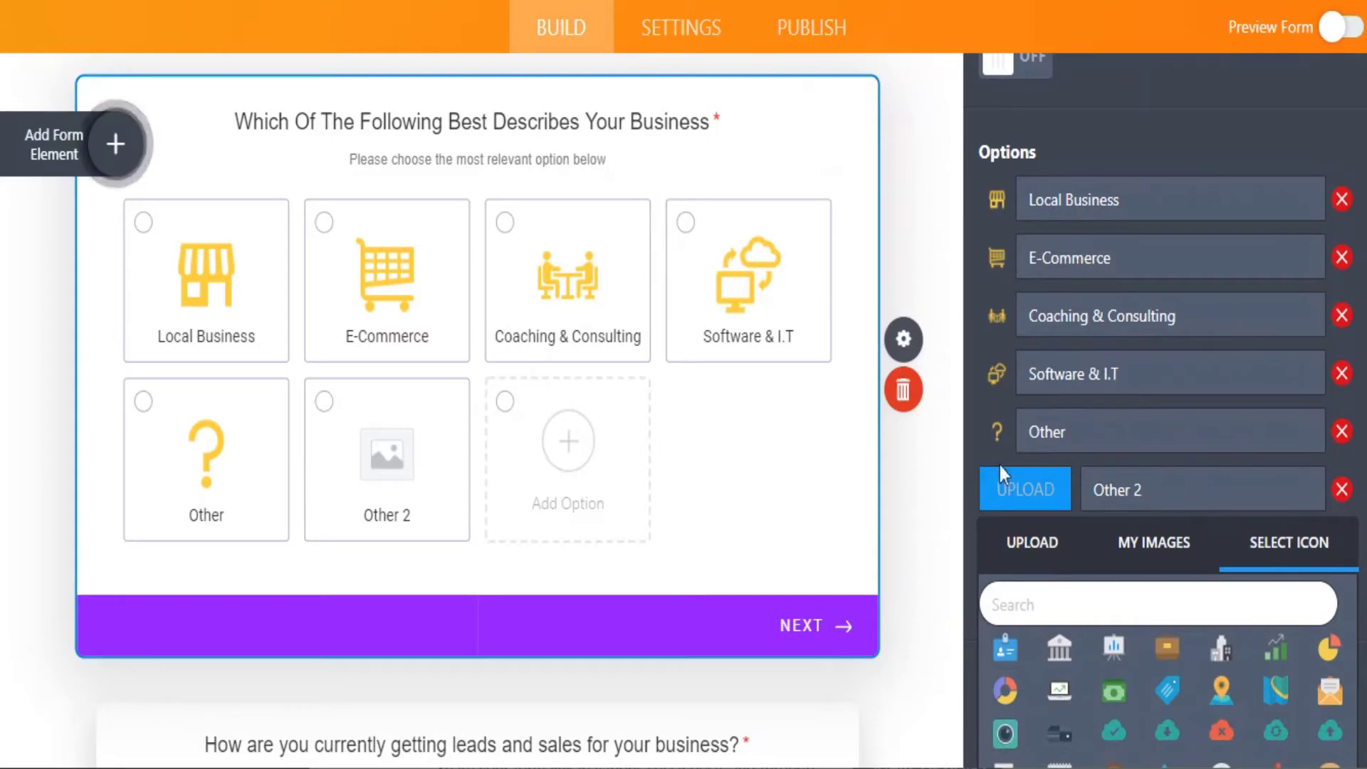
pyautogui.click(1061, 650)
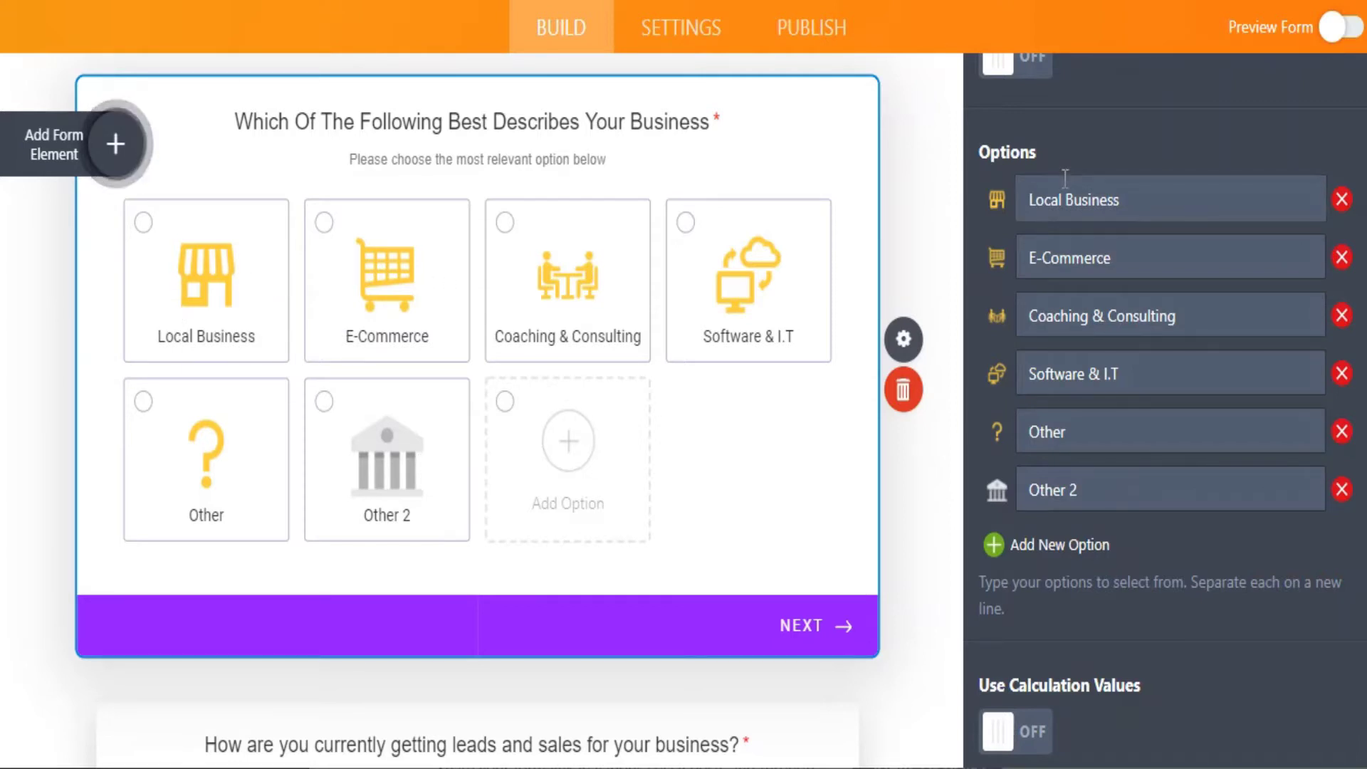
pyautogui.moveTo(1033, 204); pyautogui.dragTo(1118, 202)
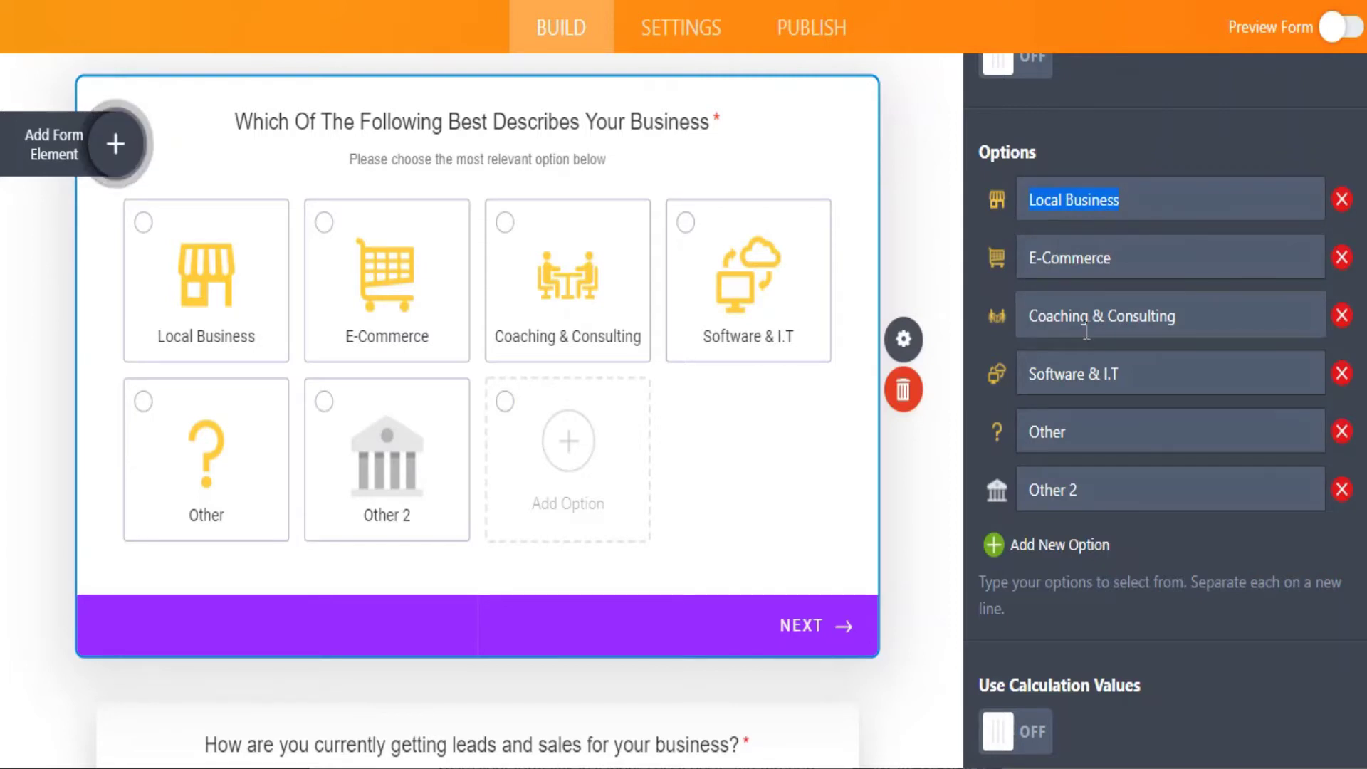
pyautogui.scroll(-6, 826, 368)
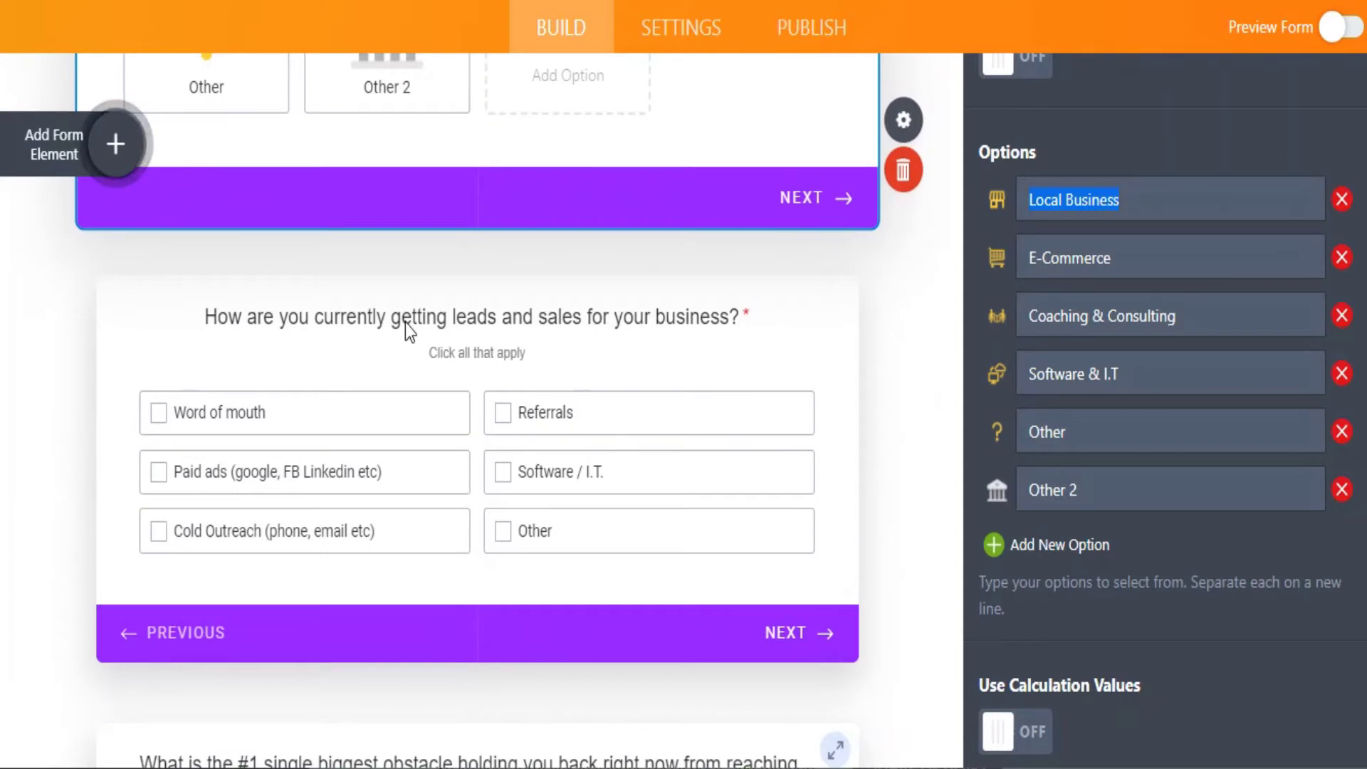
# Select the leads-and-sales checkbox question and show its answer options list.
pyautogui.click(405, 322)
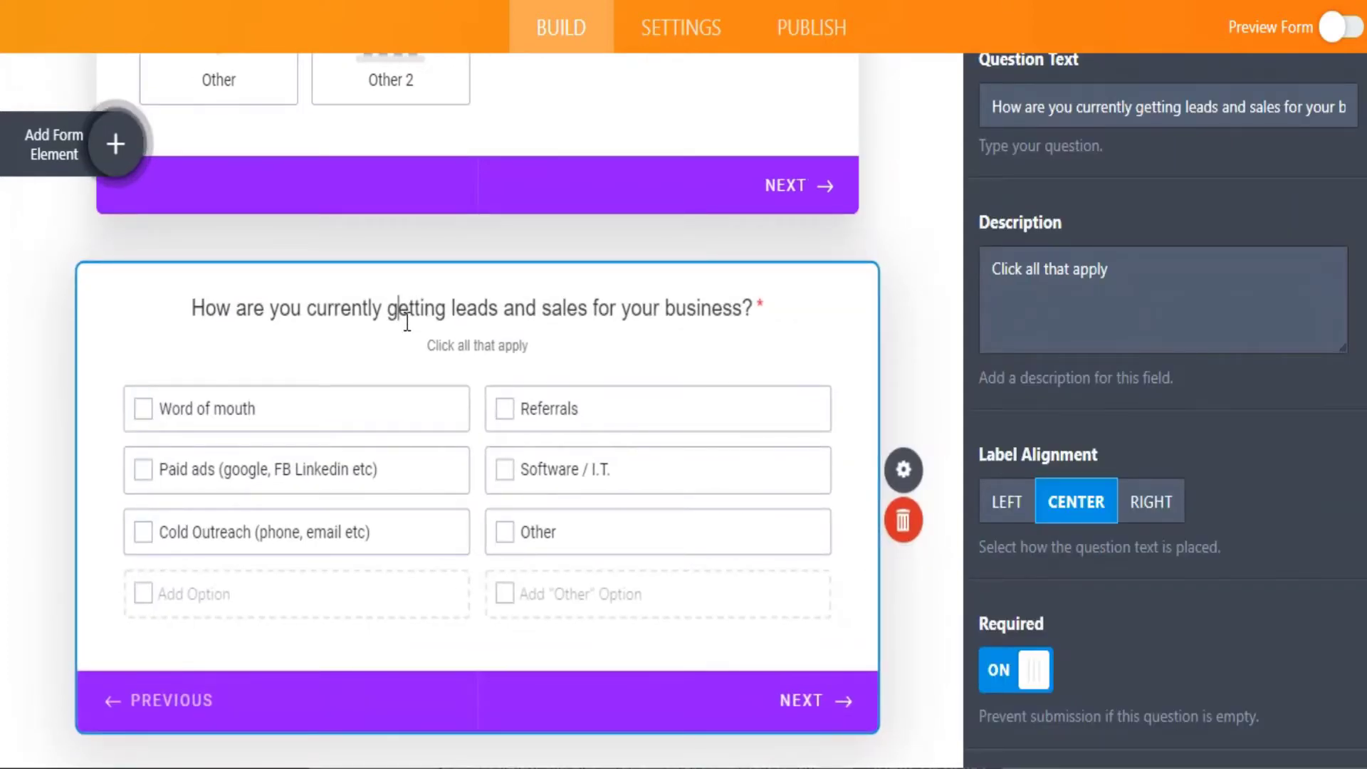
pyautogui.moveTo(1065, 114); pyautogui.dragTo(1158, 112)
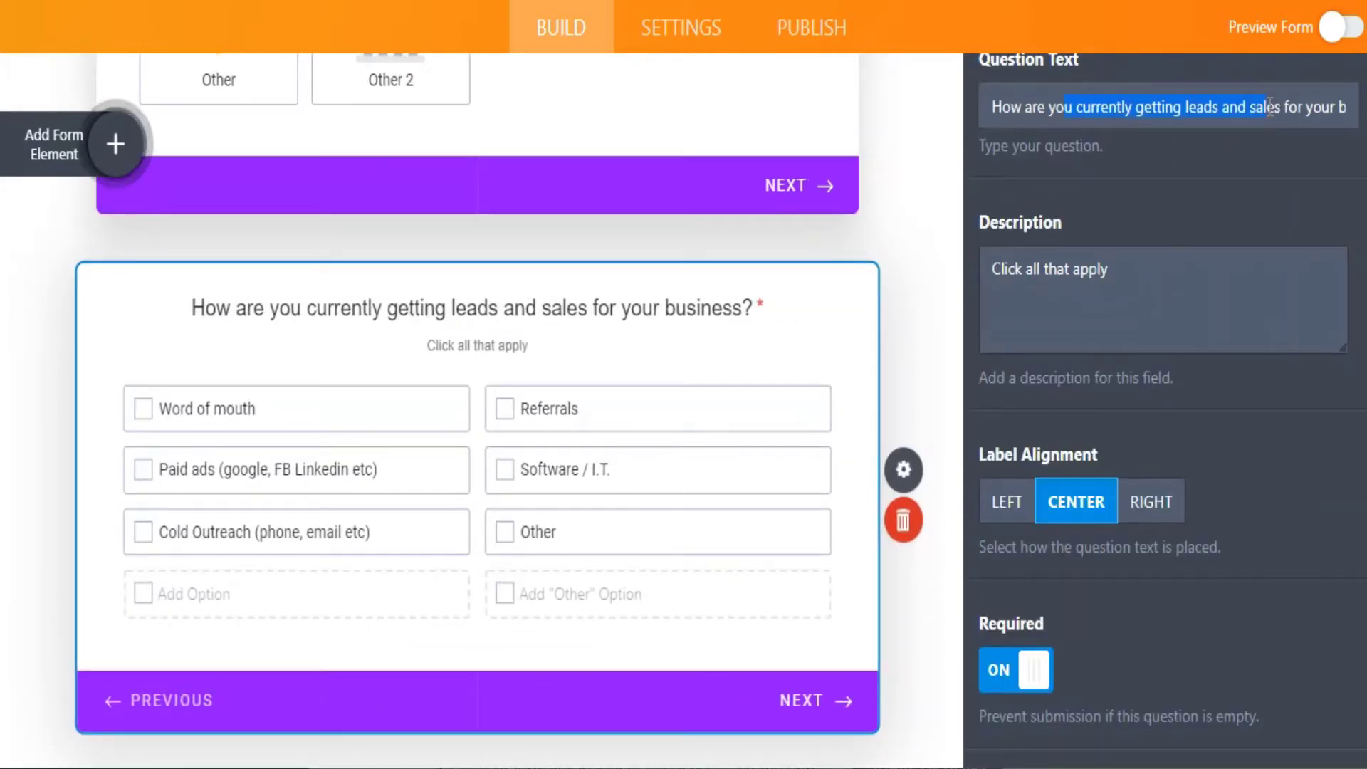
pyautogui.moveTo(1270, 107); pyautogui.dragTo(1268, 108)
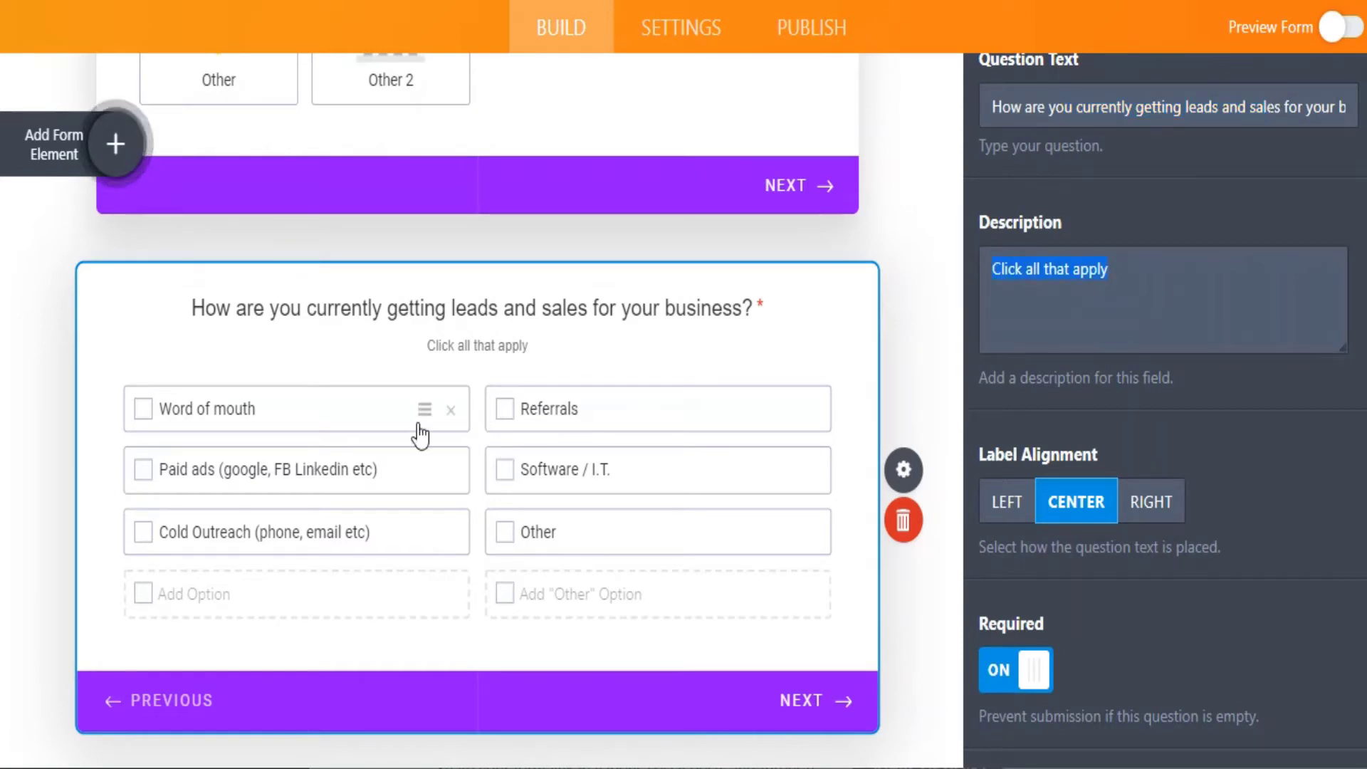
pyautogui.scroll(3, 1146, 213)
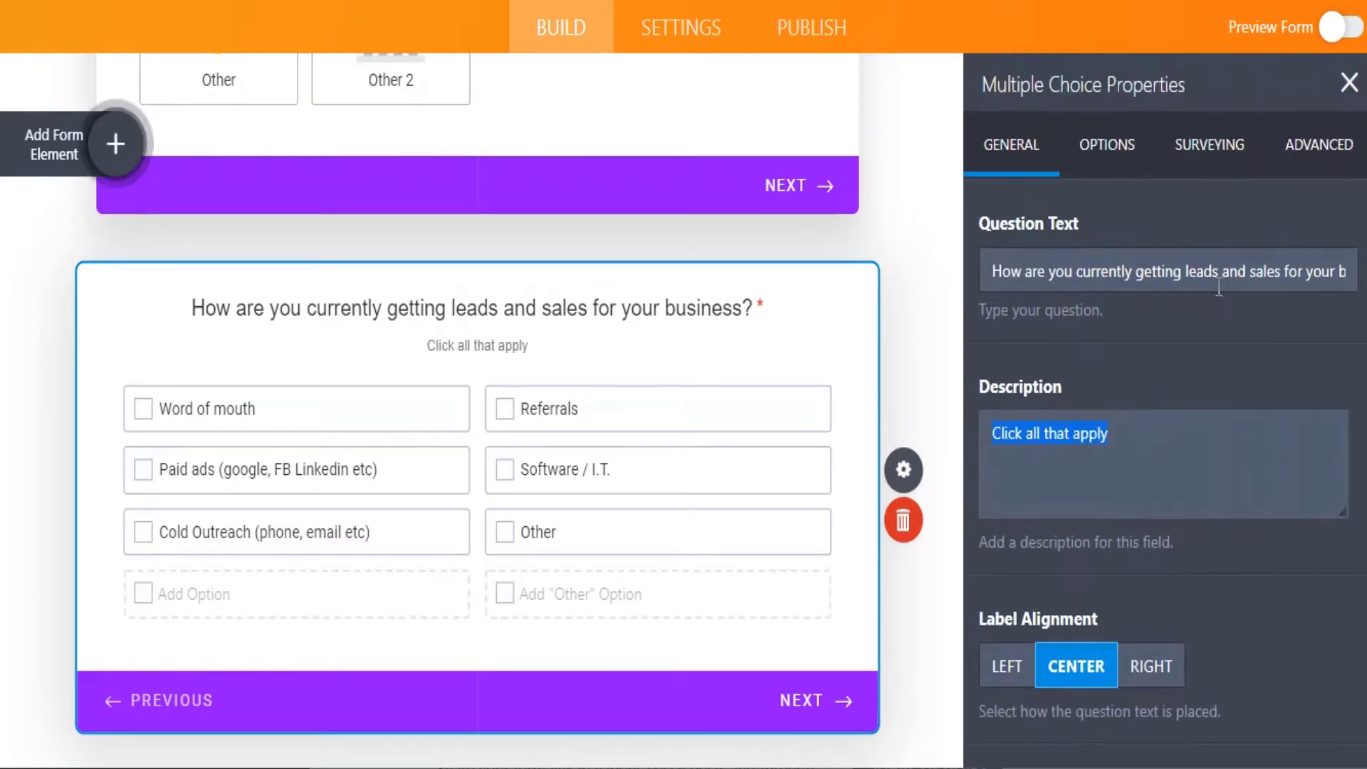
pyautogui.click(1132, 148)
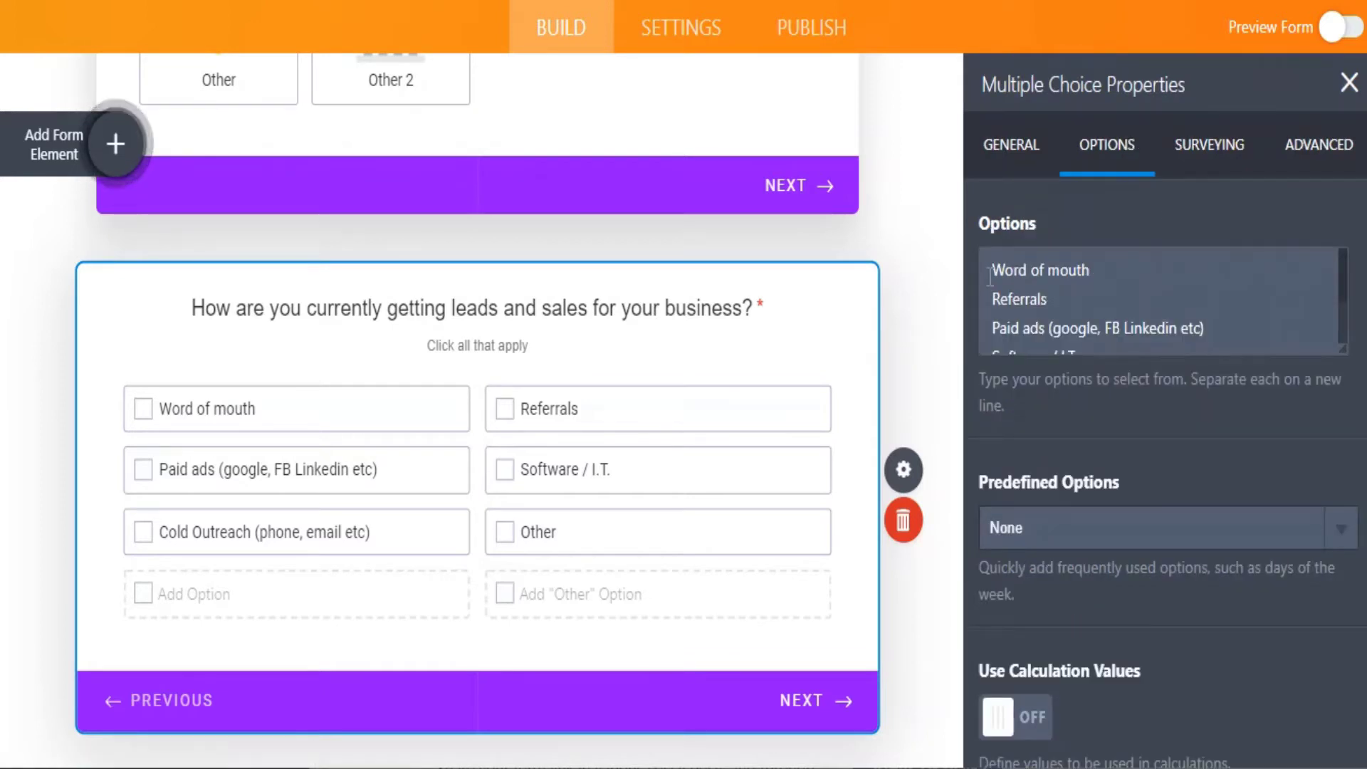
pyautogui.moveTo(991, 271); pyautogui.dragTo(1124, 345)
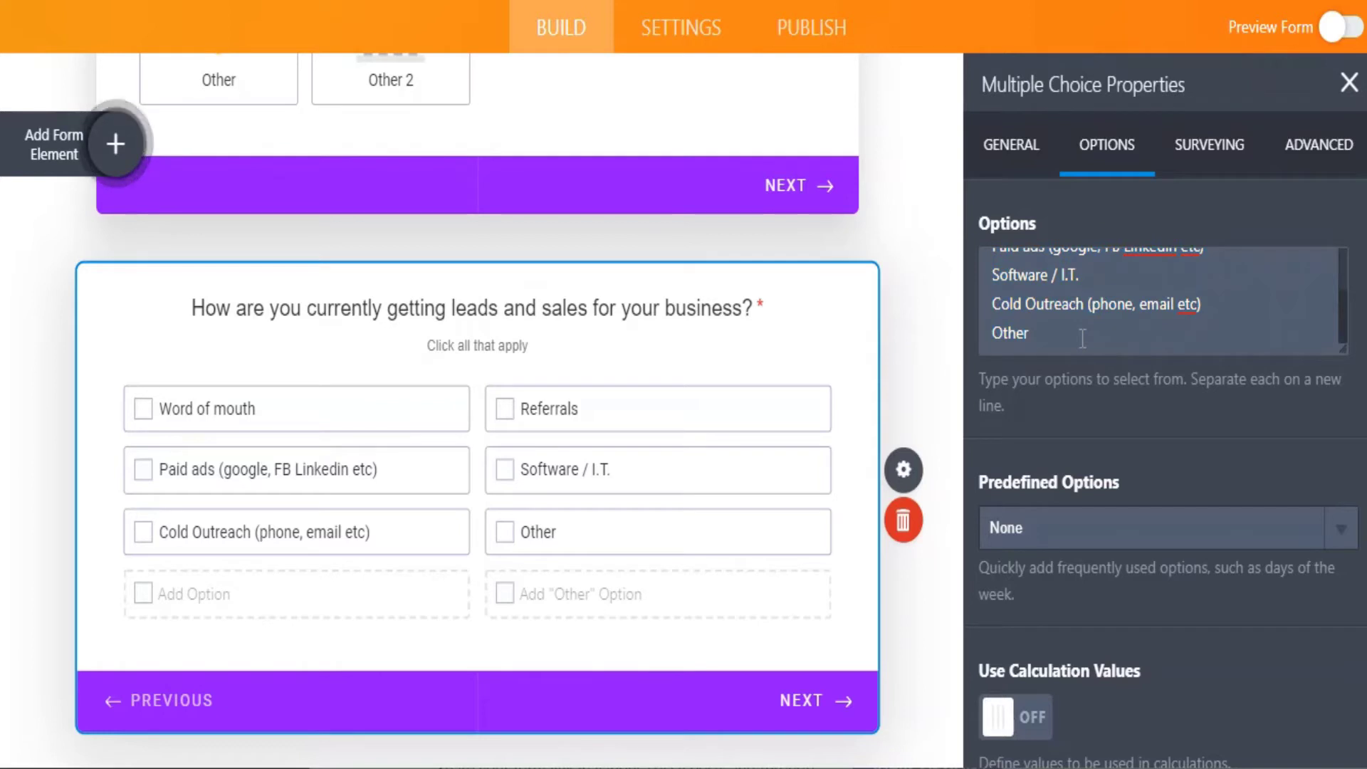
# Add an 'Other 2' option after Other, then delete it again.
pyautogui.press('Return')
pyautogui.write('Other')
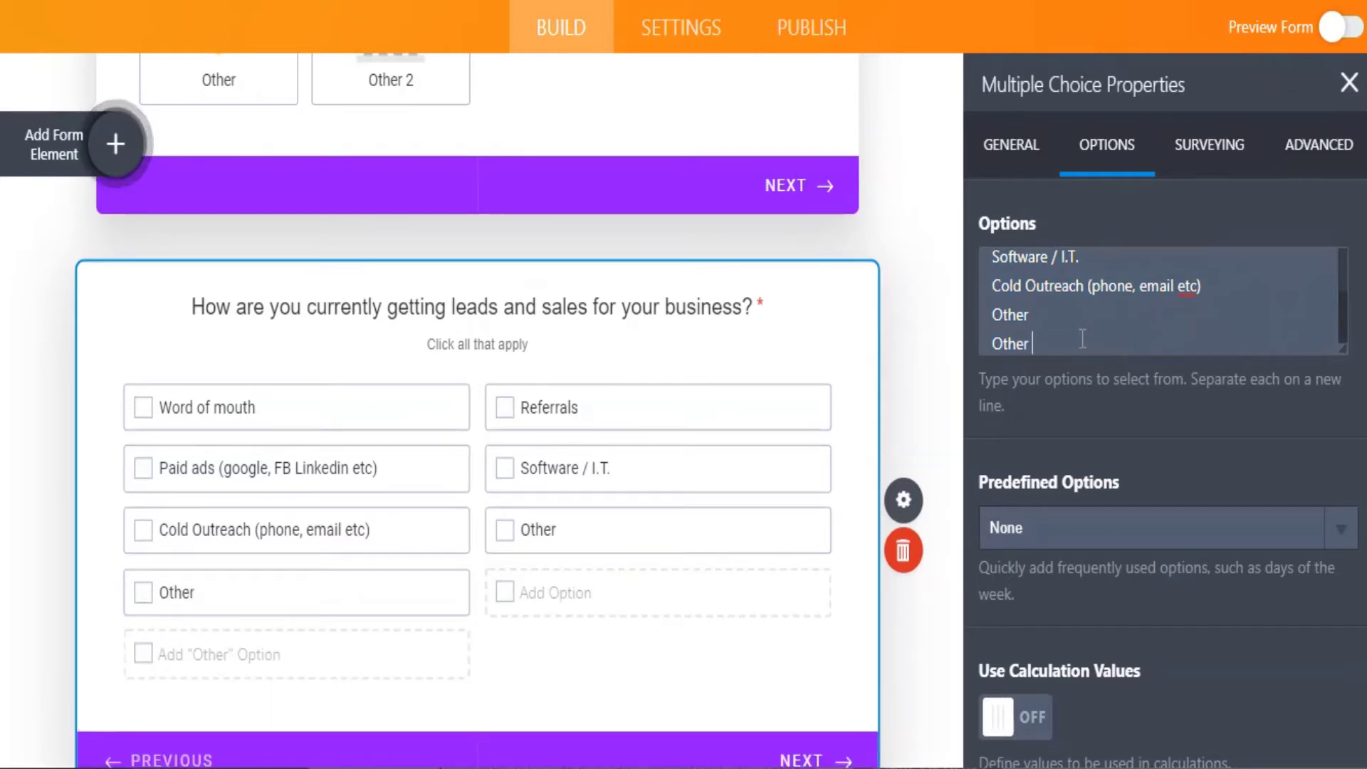
pyautogui.write(' 2')
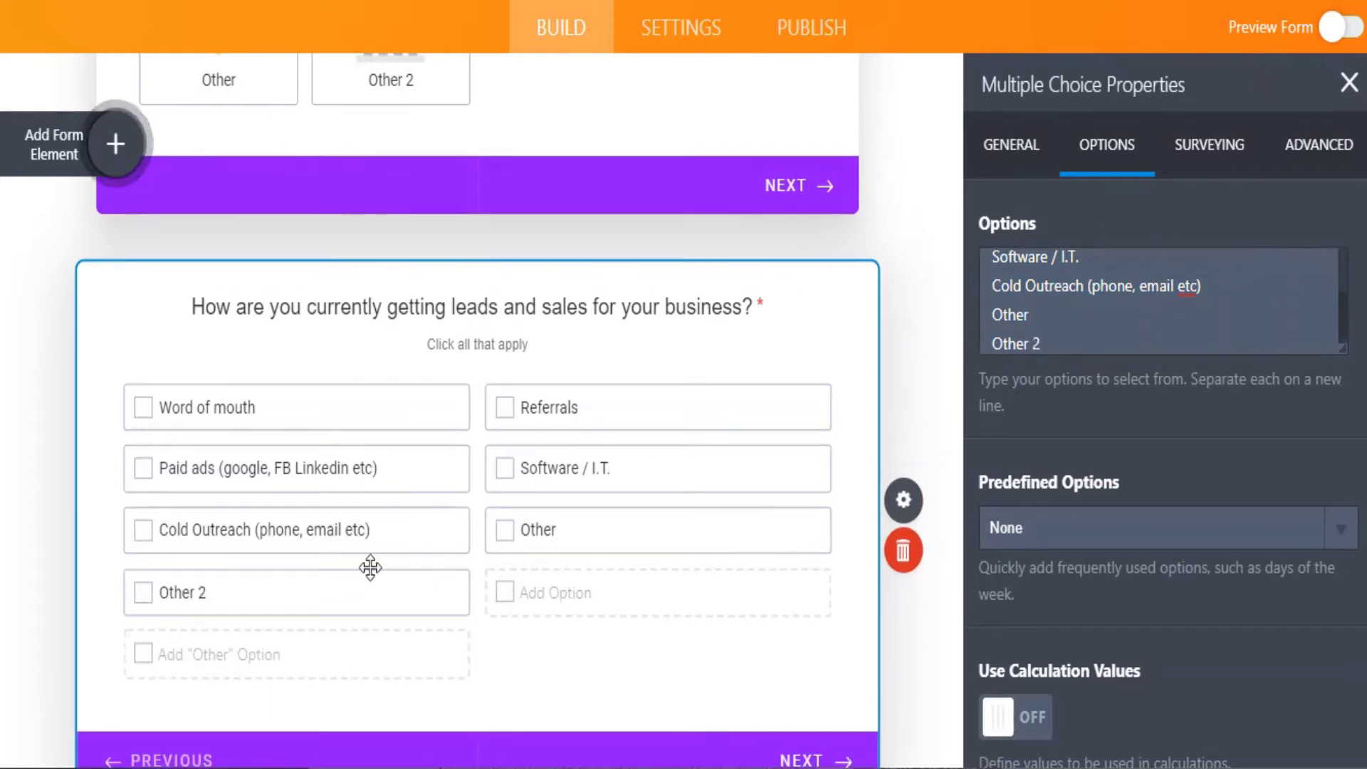
pyautogui.moveTo(1042, 343); pyautogui.dragTo(1021, 343)
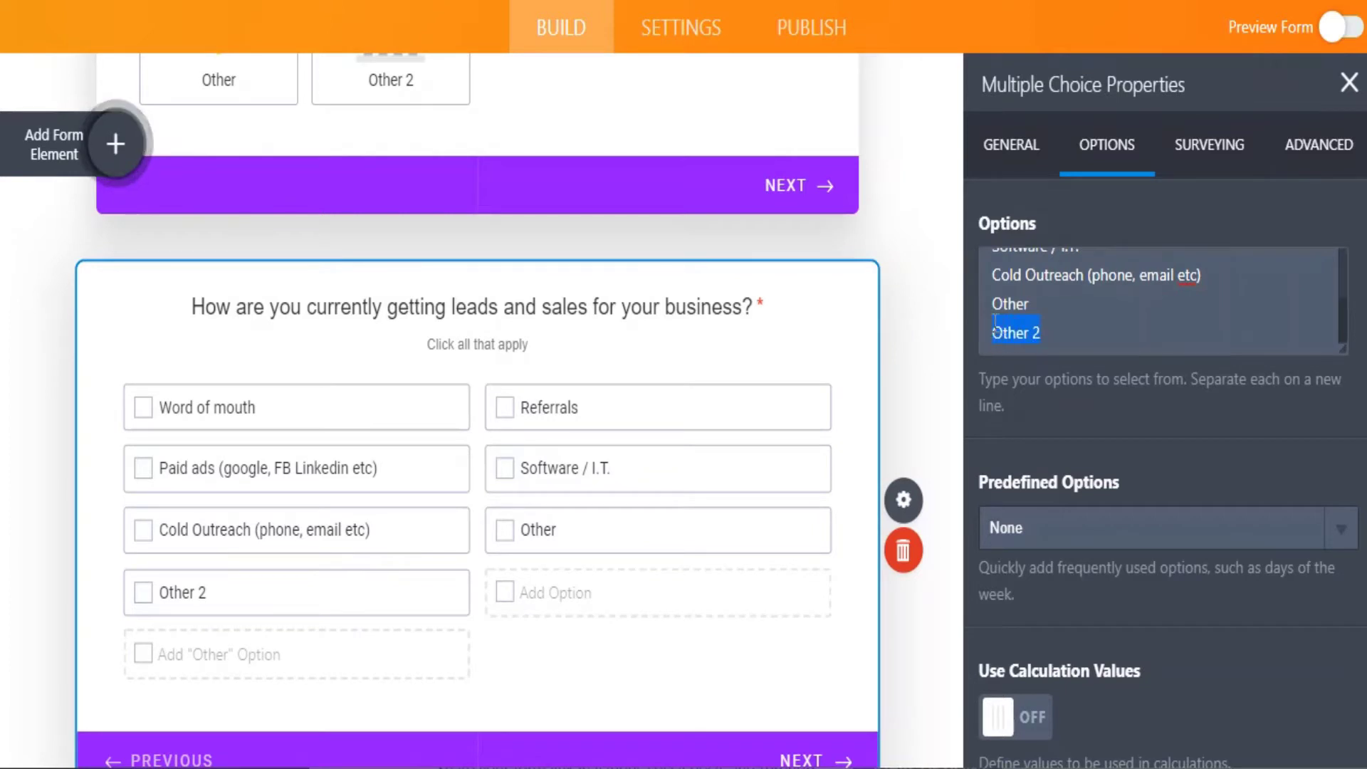
pyautogui.press('BackSpace')
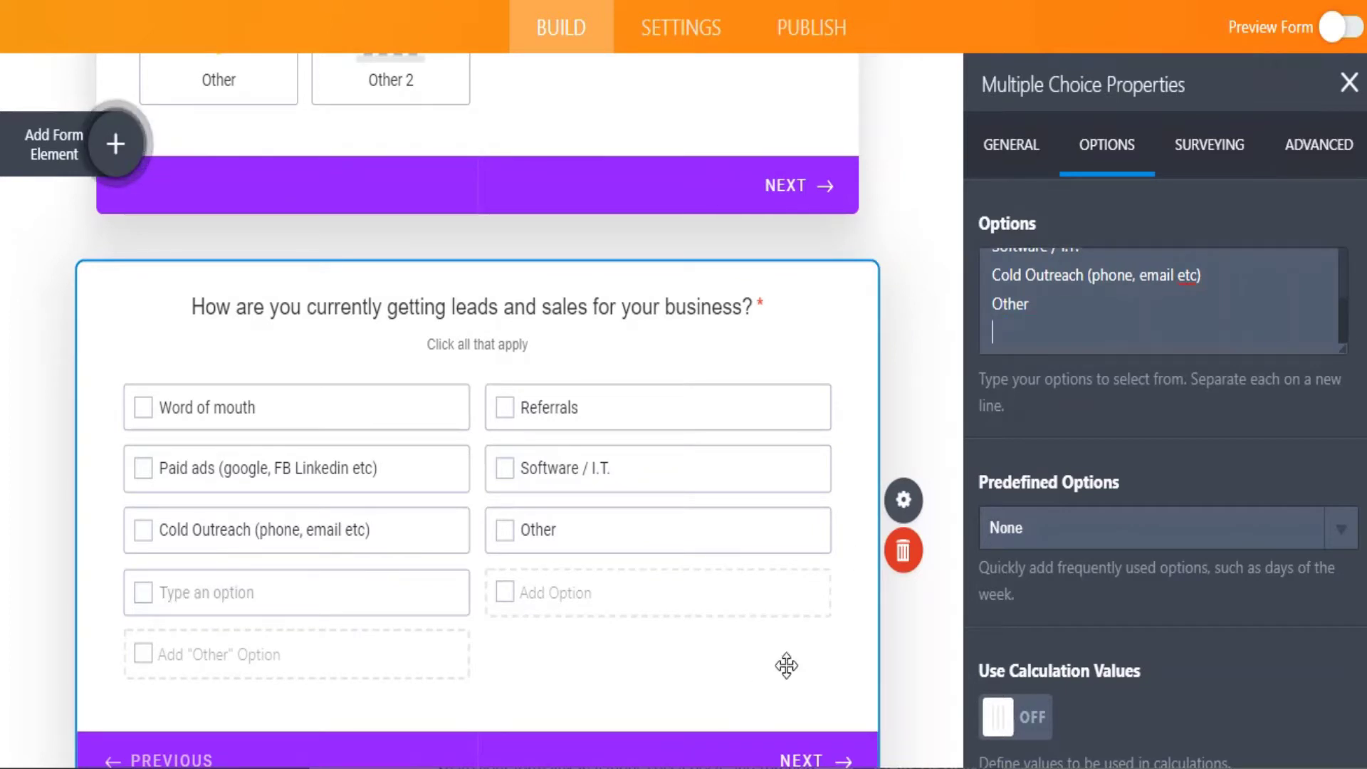
pyautogui.scroll(-3, 1137, 438)
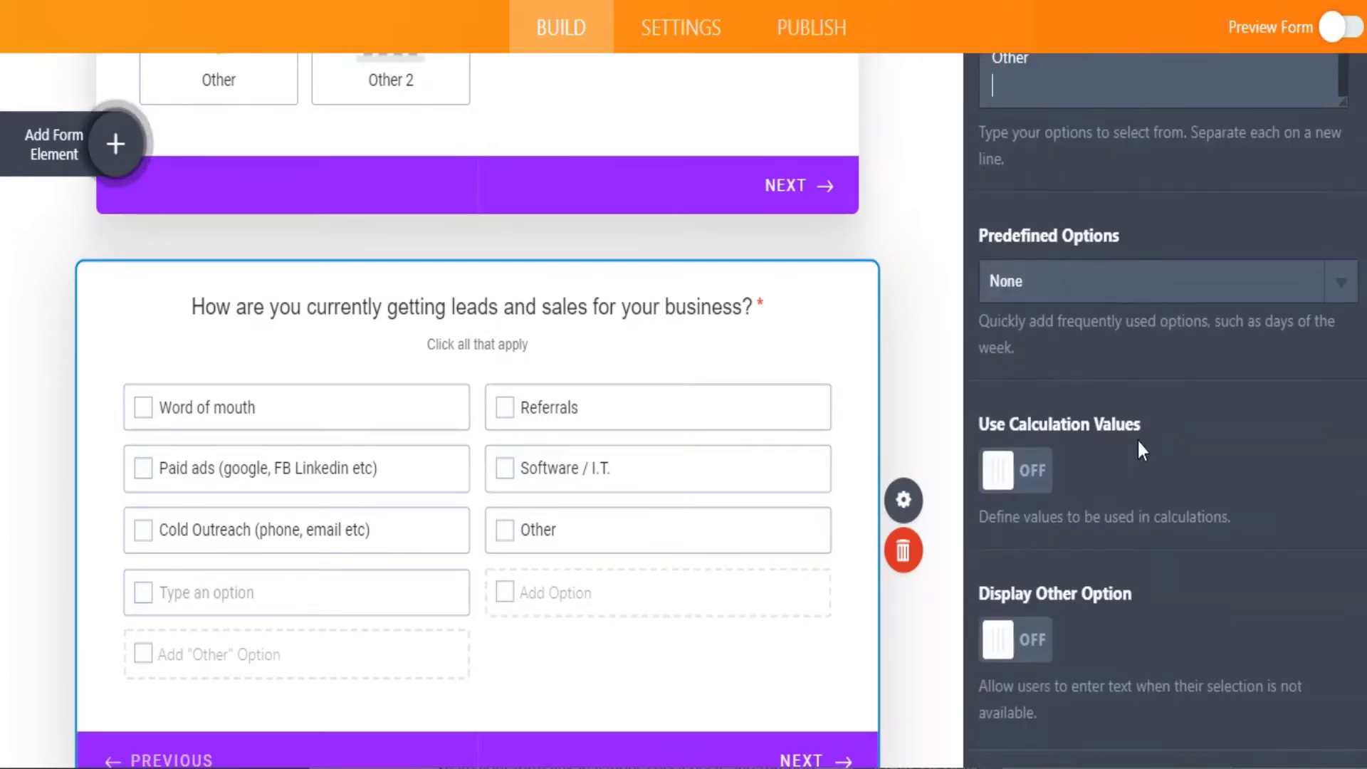
pyautogui.scroll(-5, 736, 579)
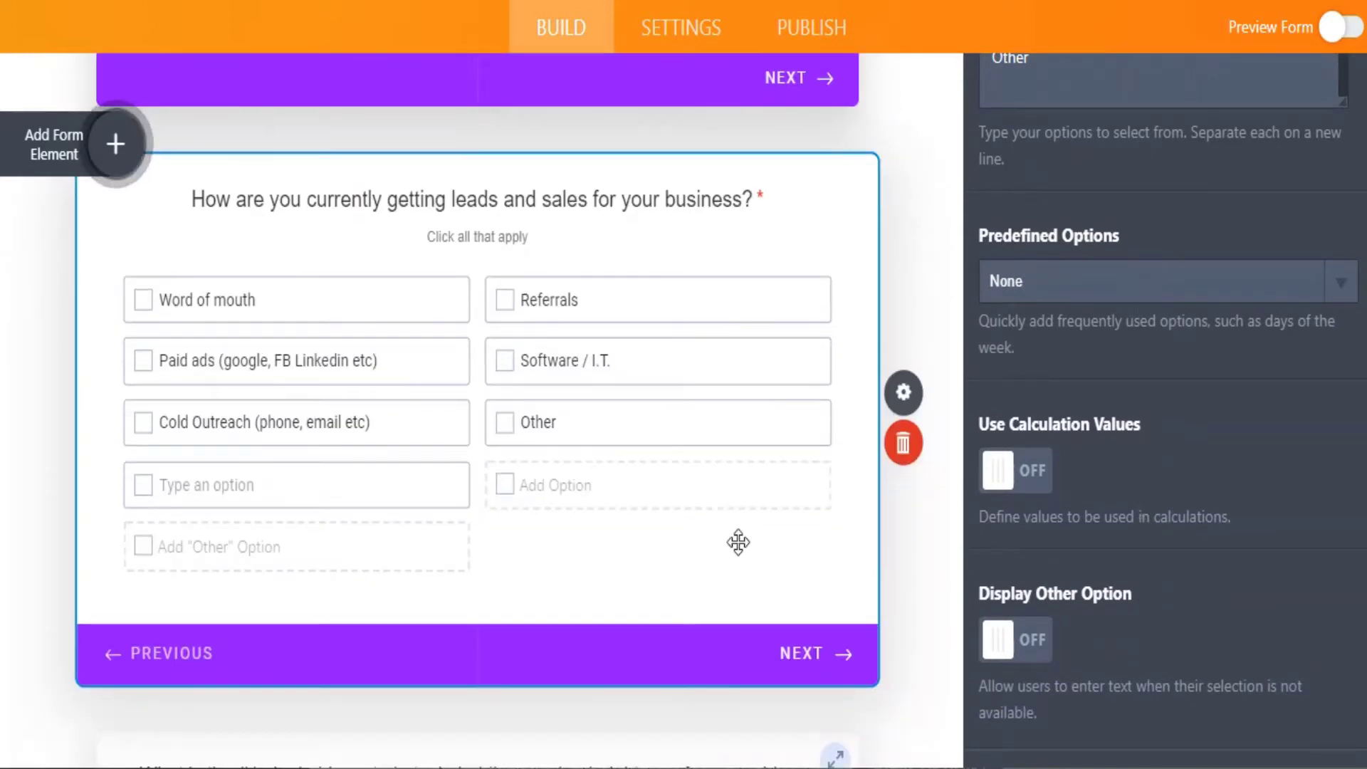
pyautogui.scroll(-2, 738, 544)
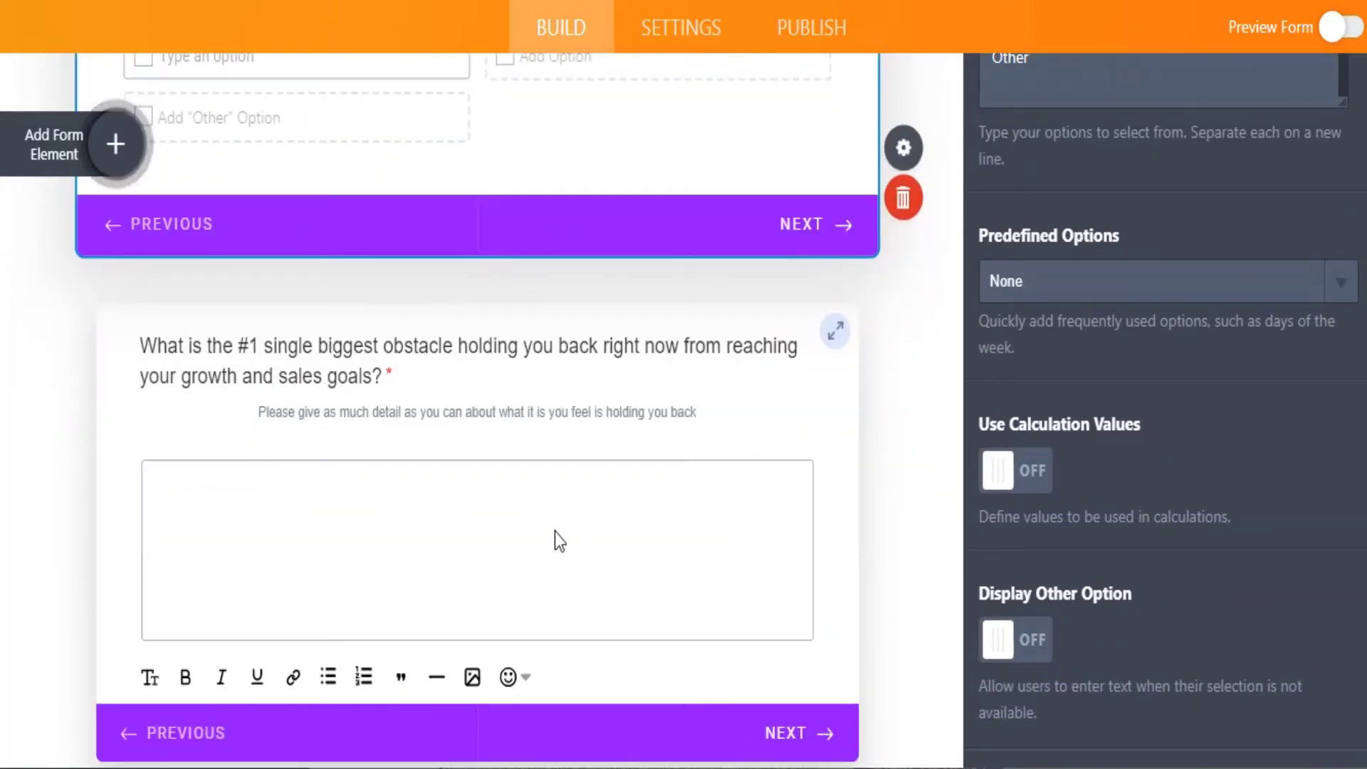
pyautogui.scroll(4, 497, 489)
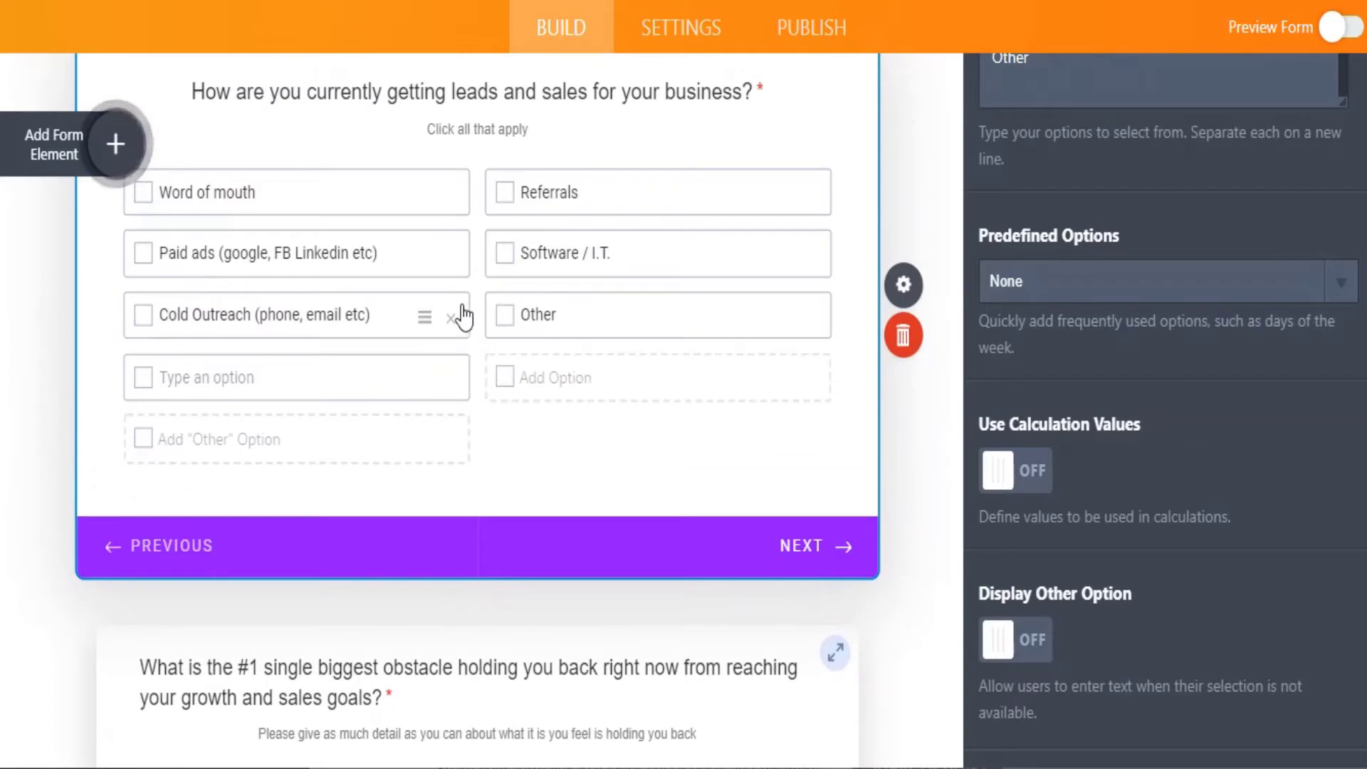
pyautogui.scroll(-3, 464, 317)
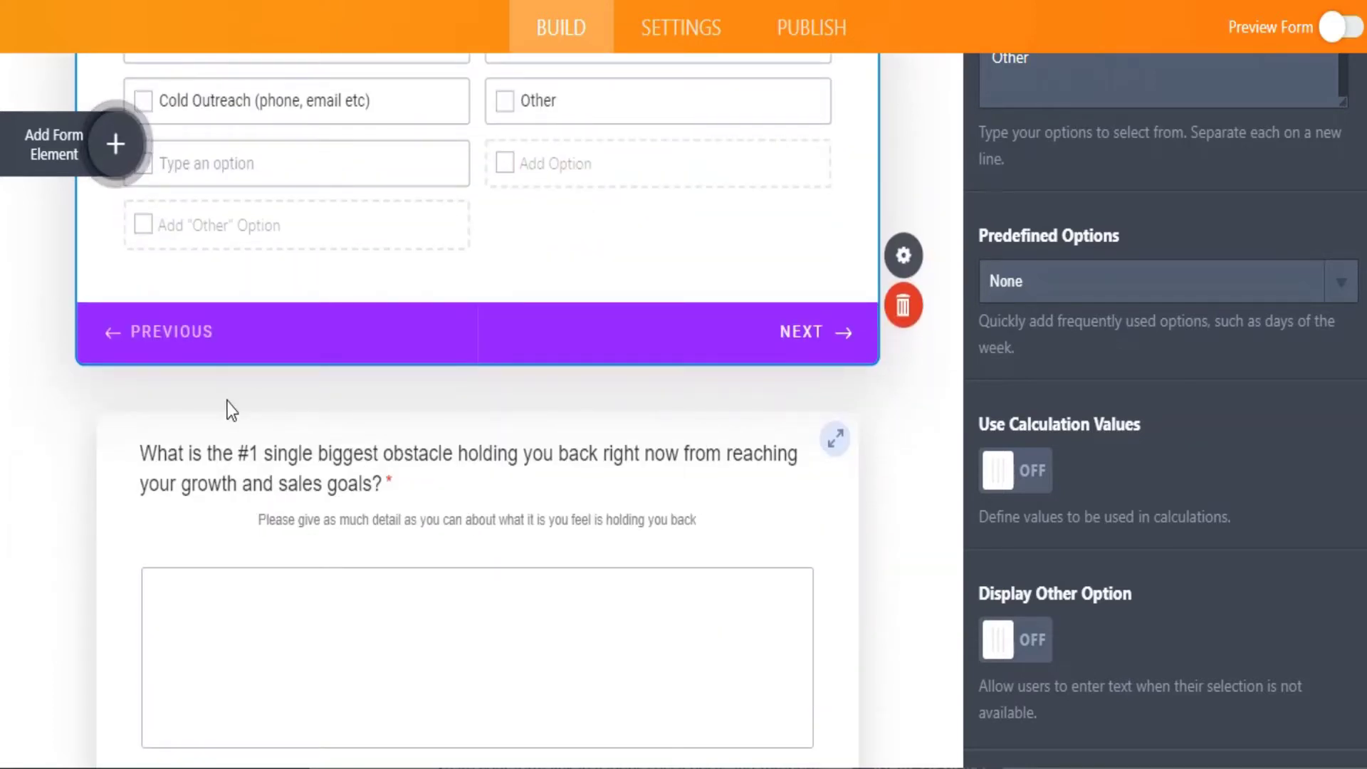
# Insert a Dropdown above the obstacle question, titled 'How are you today ?'.
pyautogui.click(64, 158)
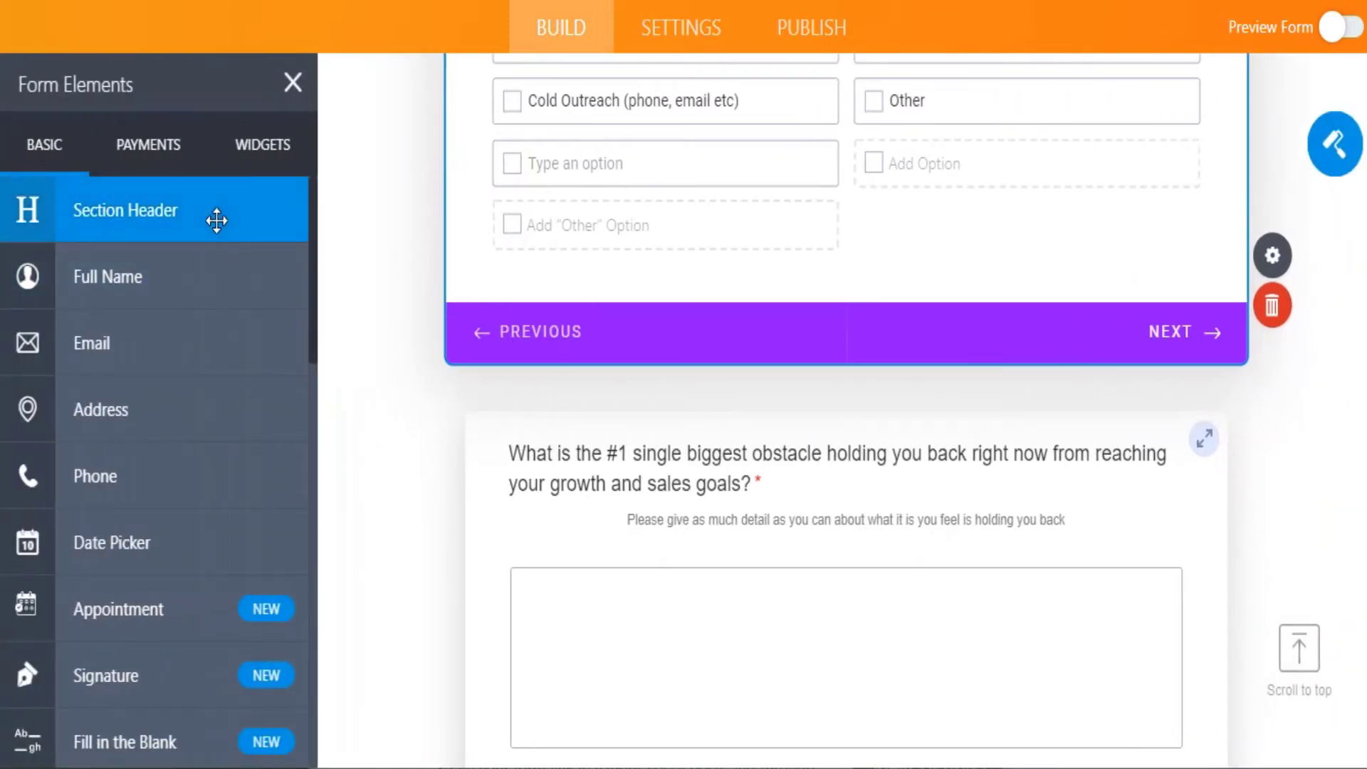
pyautogui.scroll(-3, 195, 479)
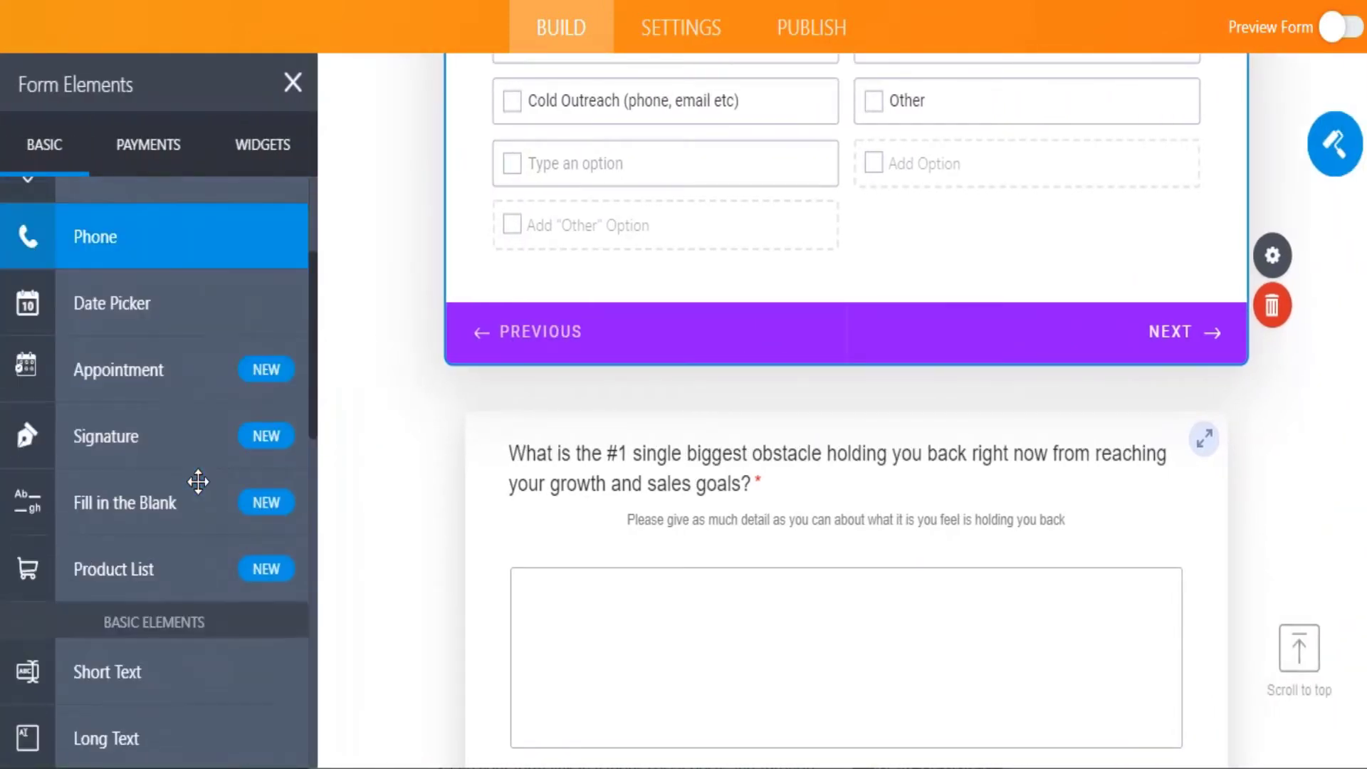
pyautogui.scroll(-4, 198, 481)
pyautogui.scroll(-1, 198, 482)
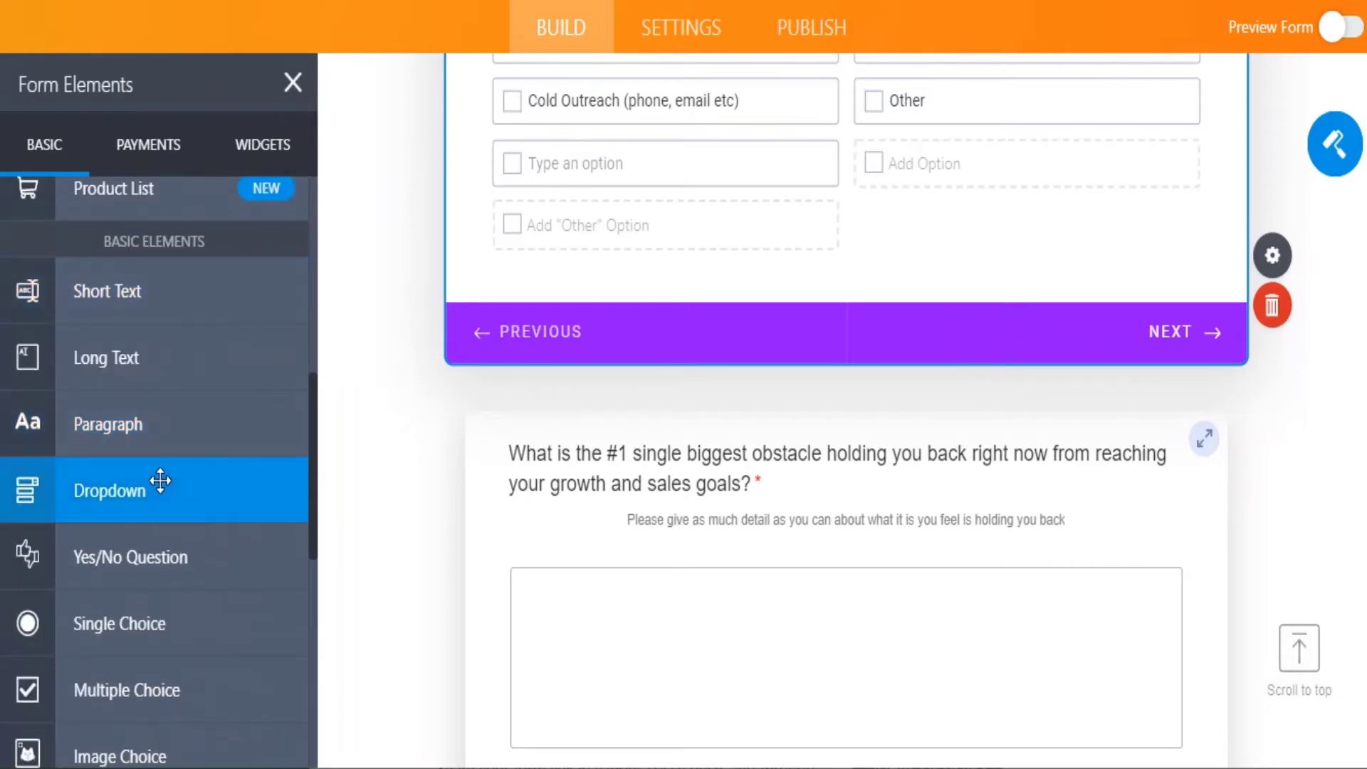
pyautogui.moveTo(159, 479); pyautogui.dragTo(842, 415)
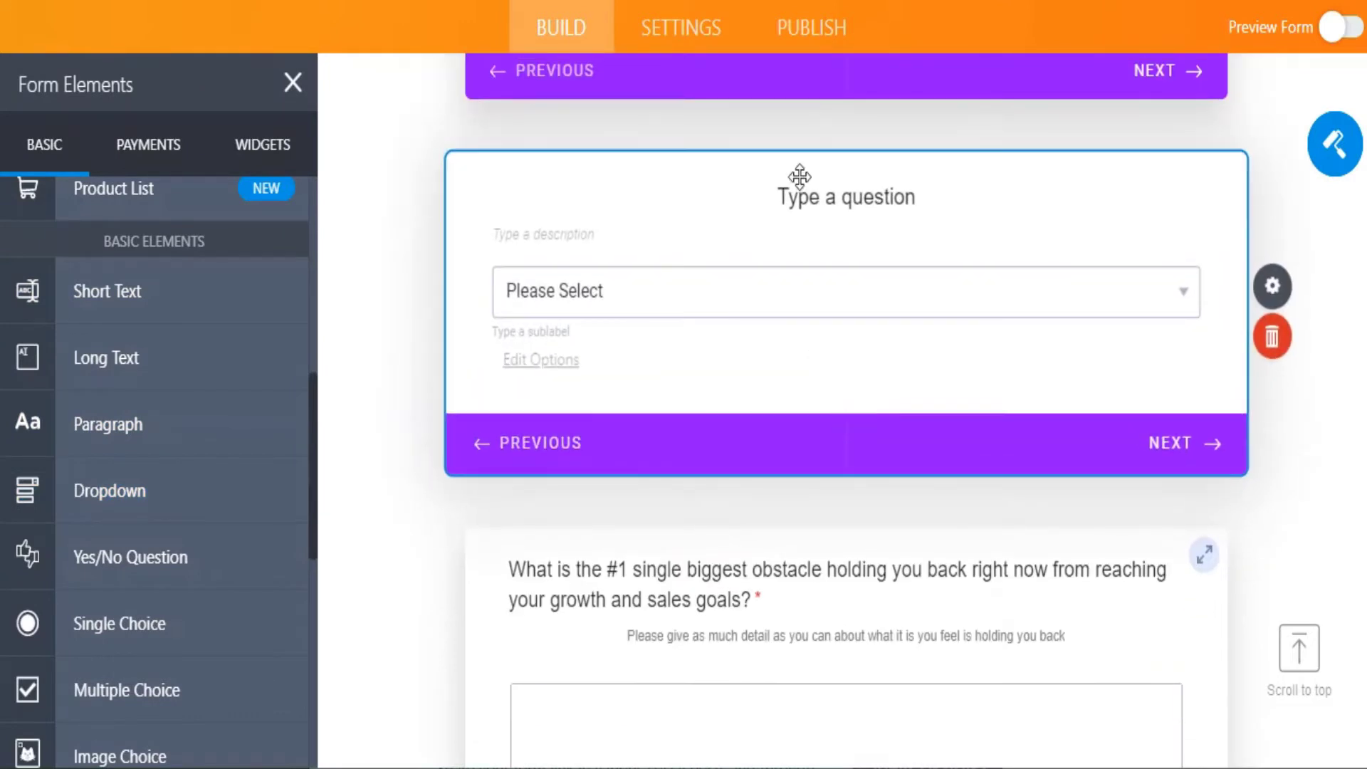
pyautogui.click(785, 196)
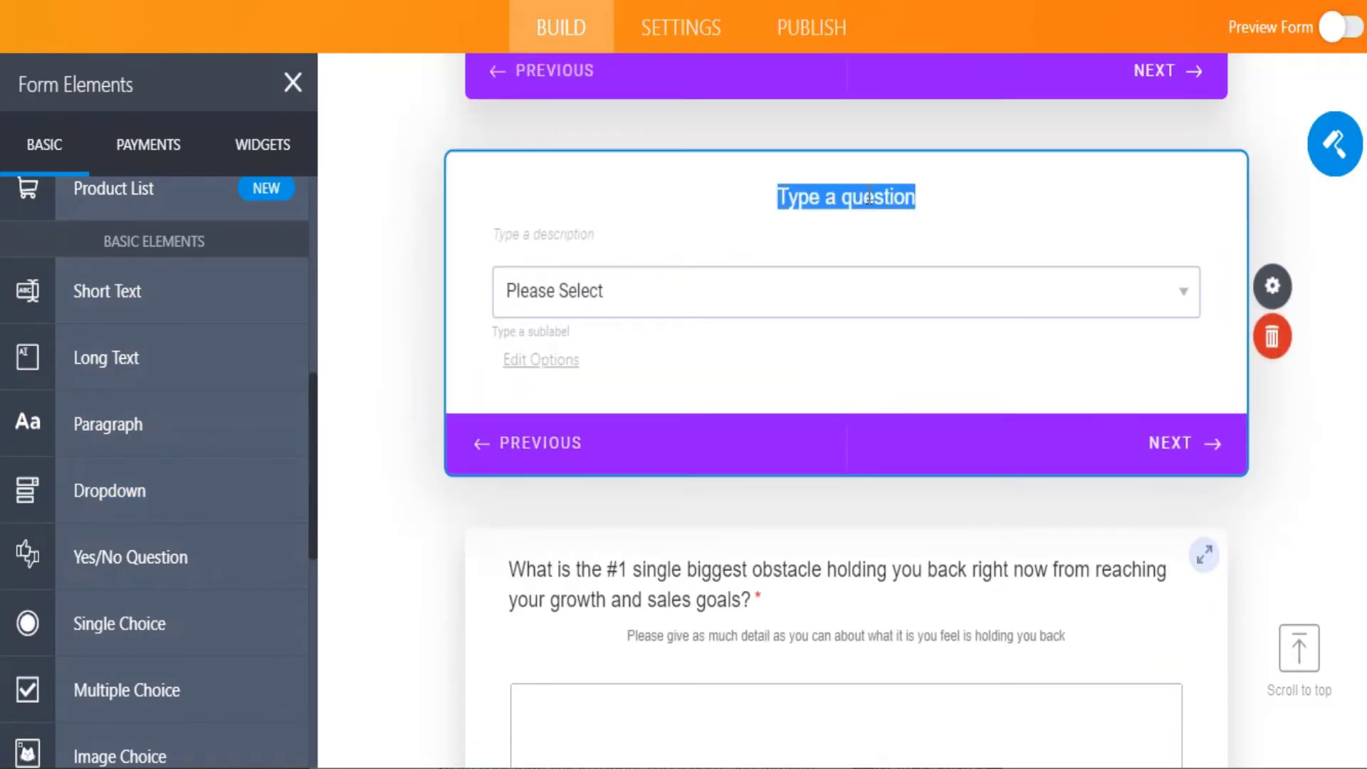
pyautogui.write('How are ')
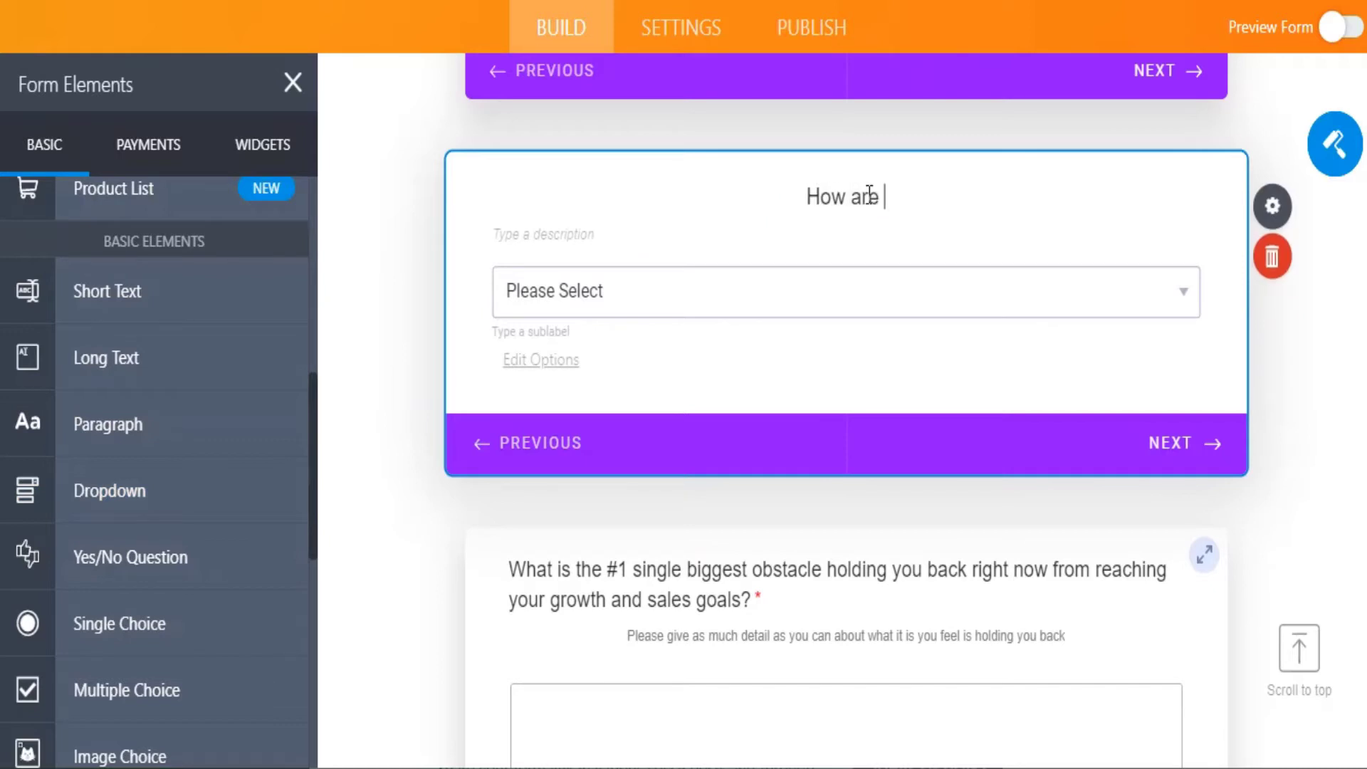
pyautogui.write('you today ')
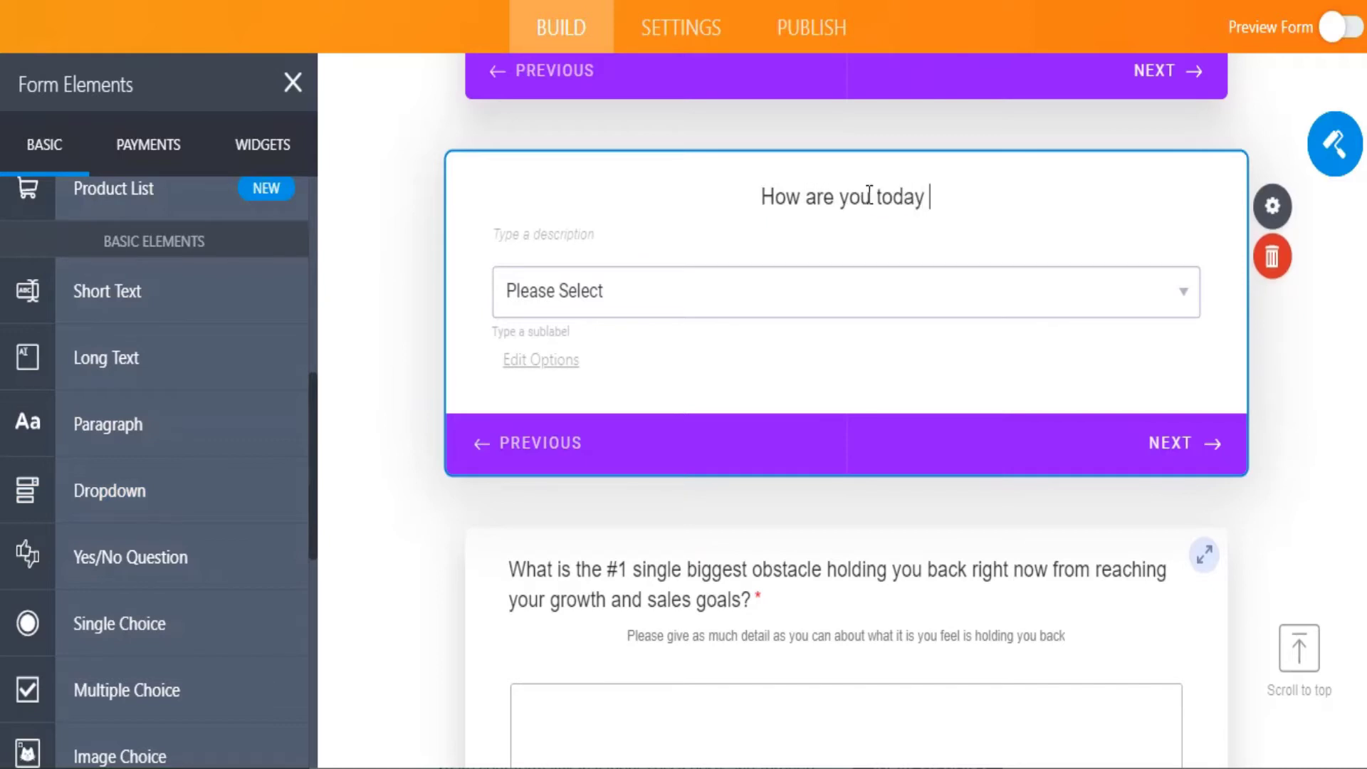
pyautogui.write('?')
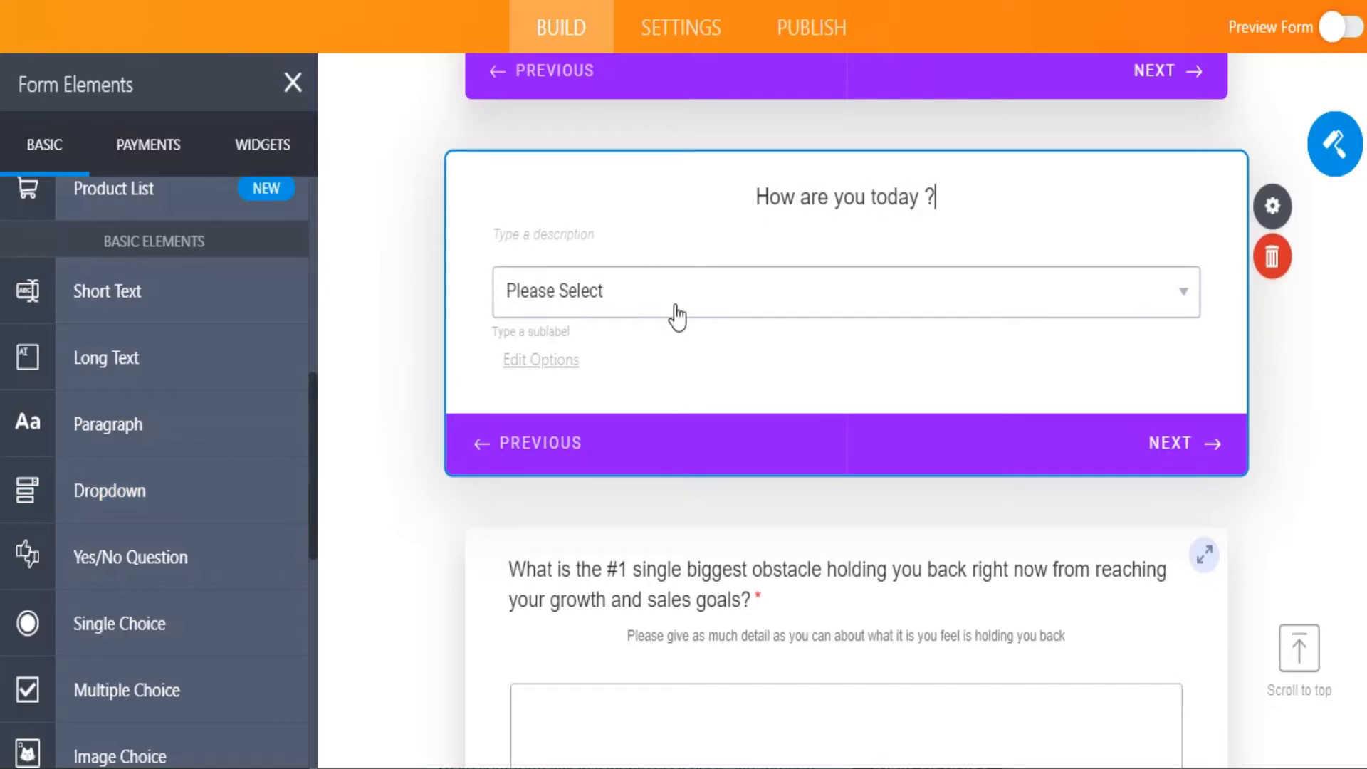
# Give the dropdown options Fine, Awesome and Fantastic, then show its properties.
pyautogui.click(677, 307)
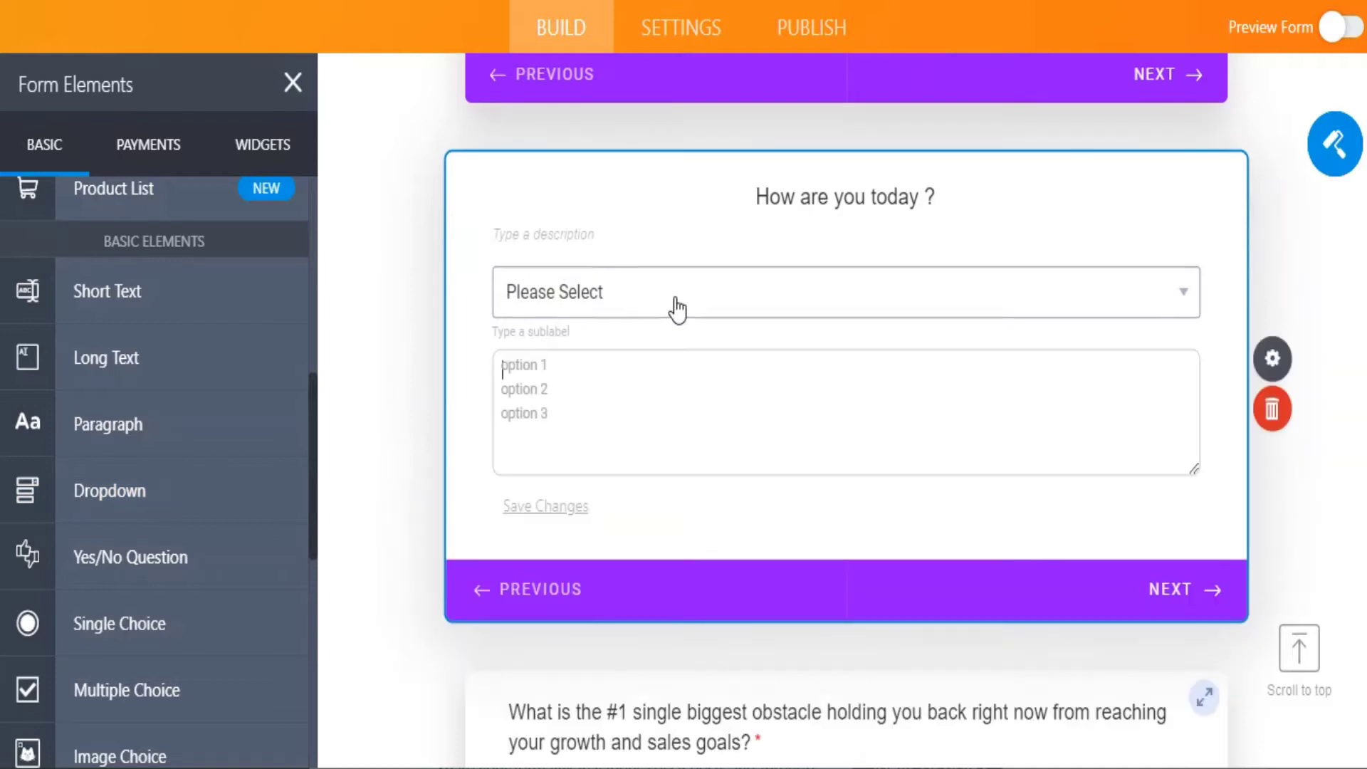
pyautogui.click(555, 364)
pyautogui.write('Fine Aw')
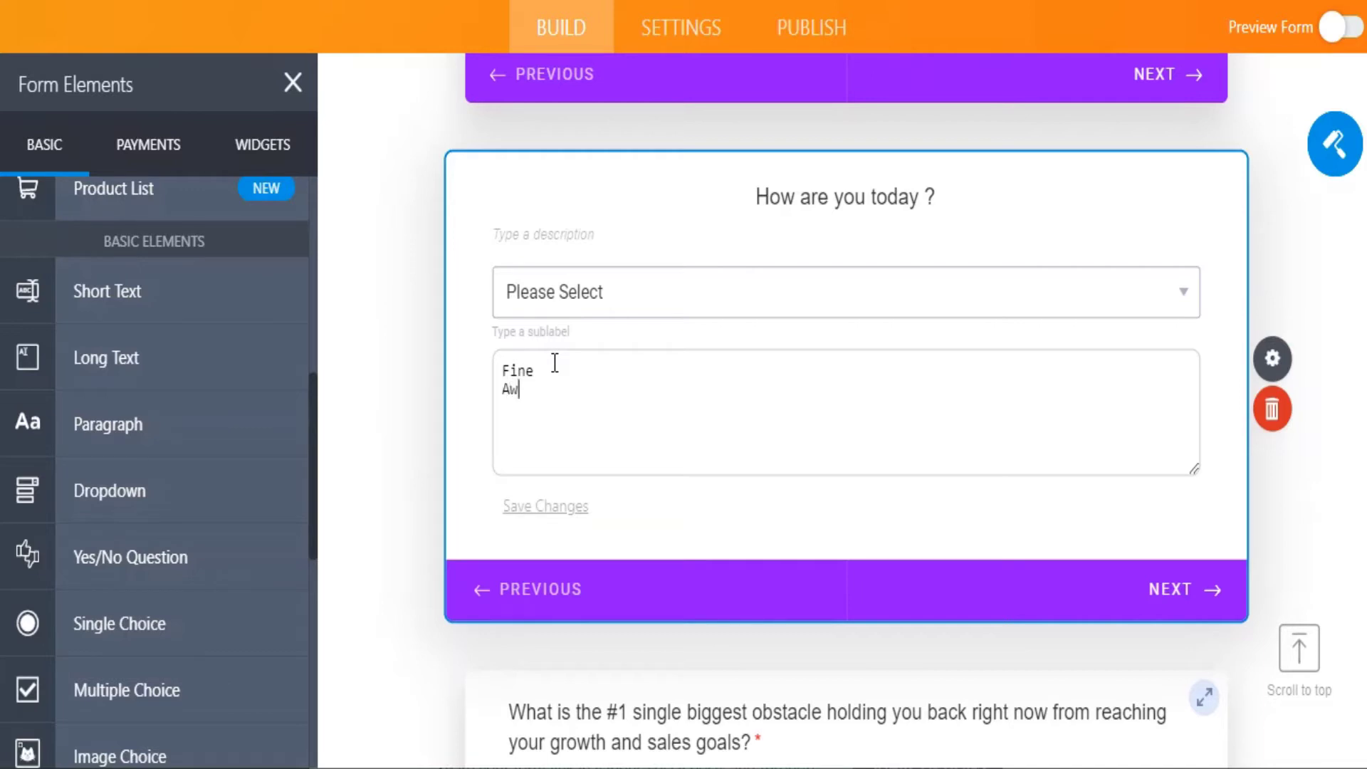
pyautogui.write('esome Fantastic')
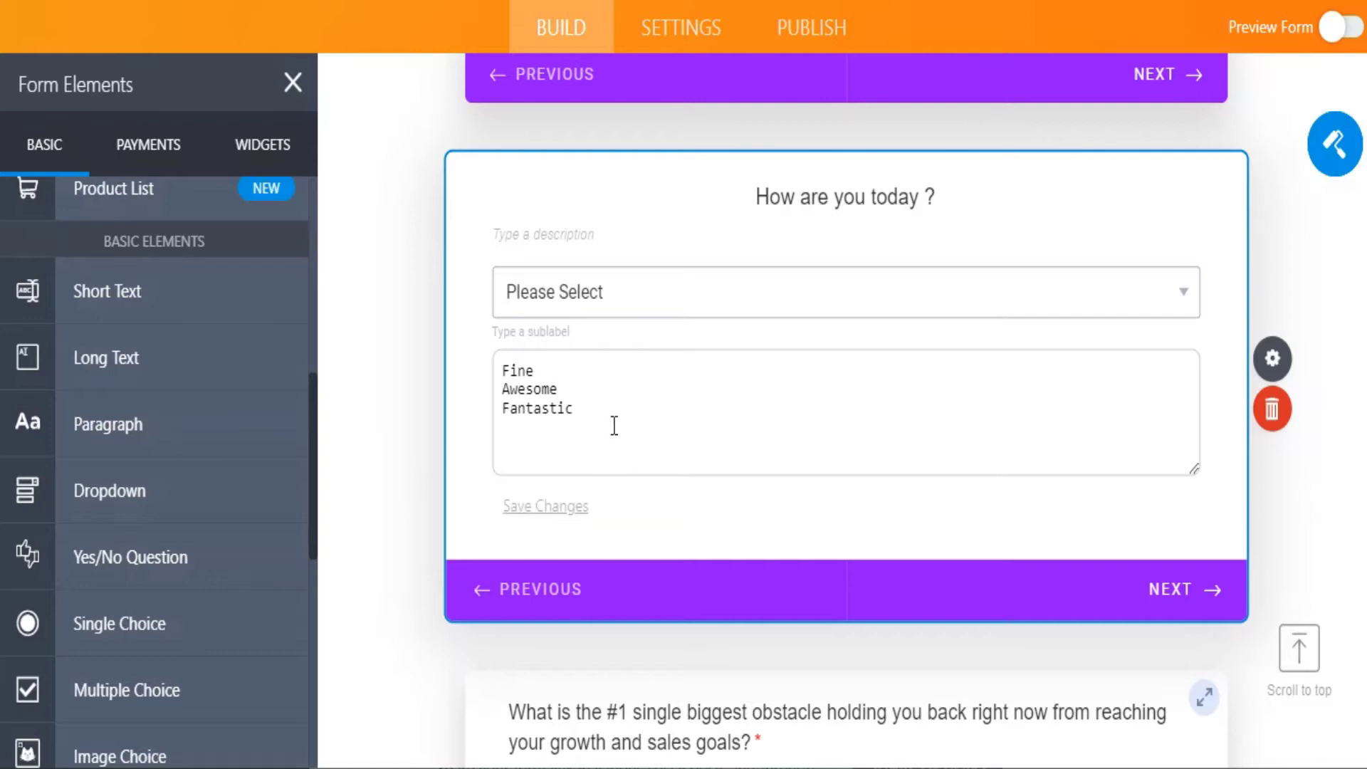
pyautogui.click(687, 528)
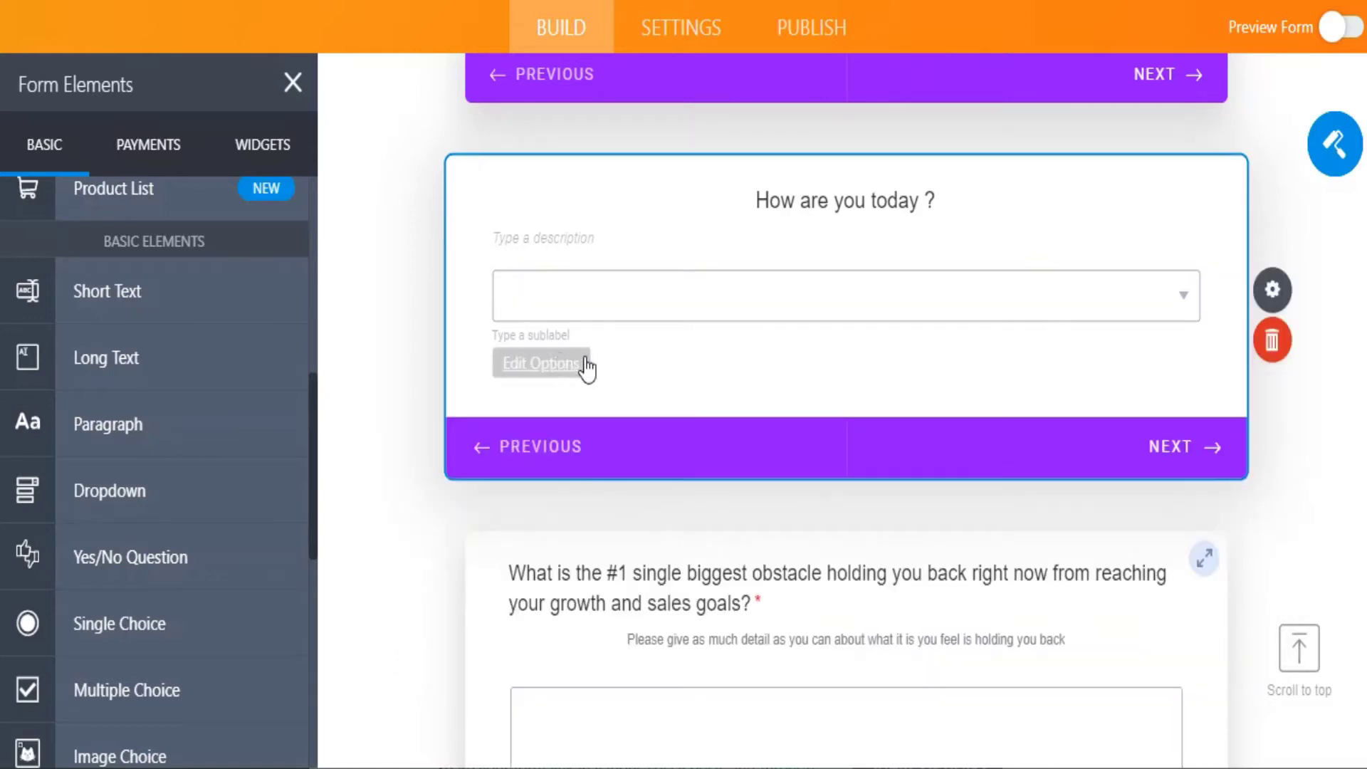
pyautogui.click(920, 292)
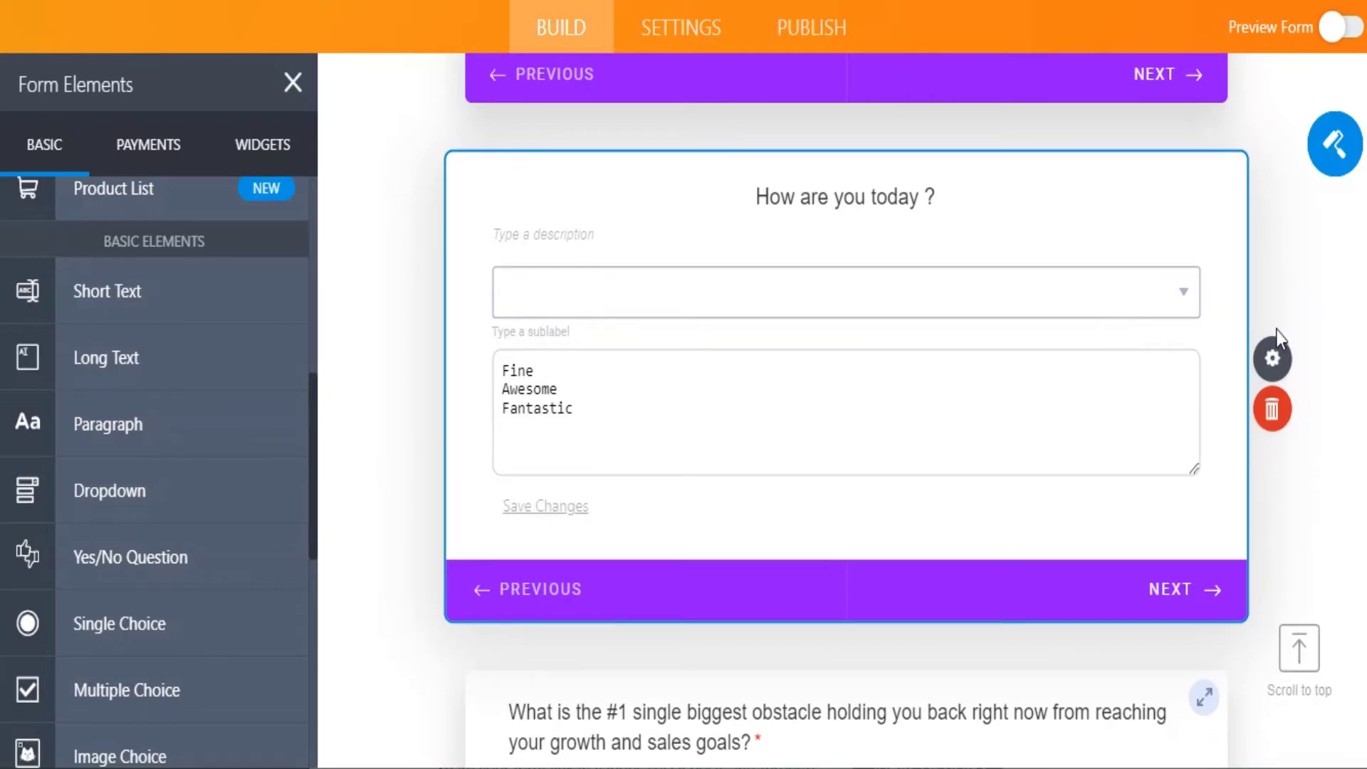
pyautogui.click(1281, 360)
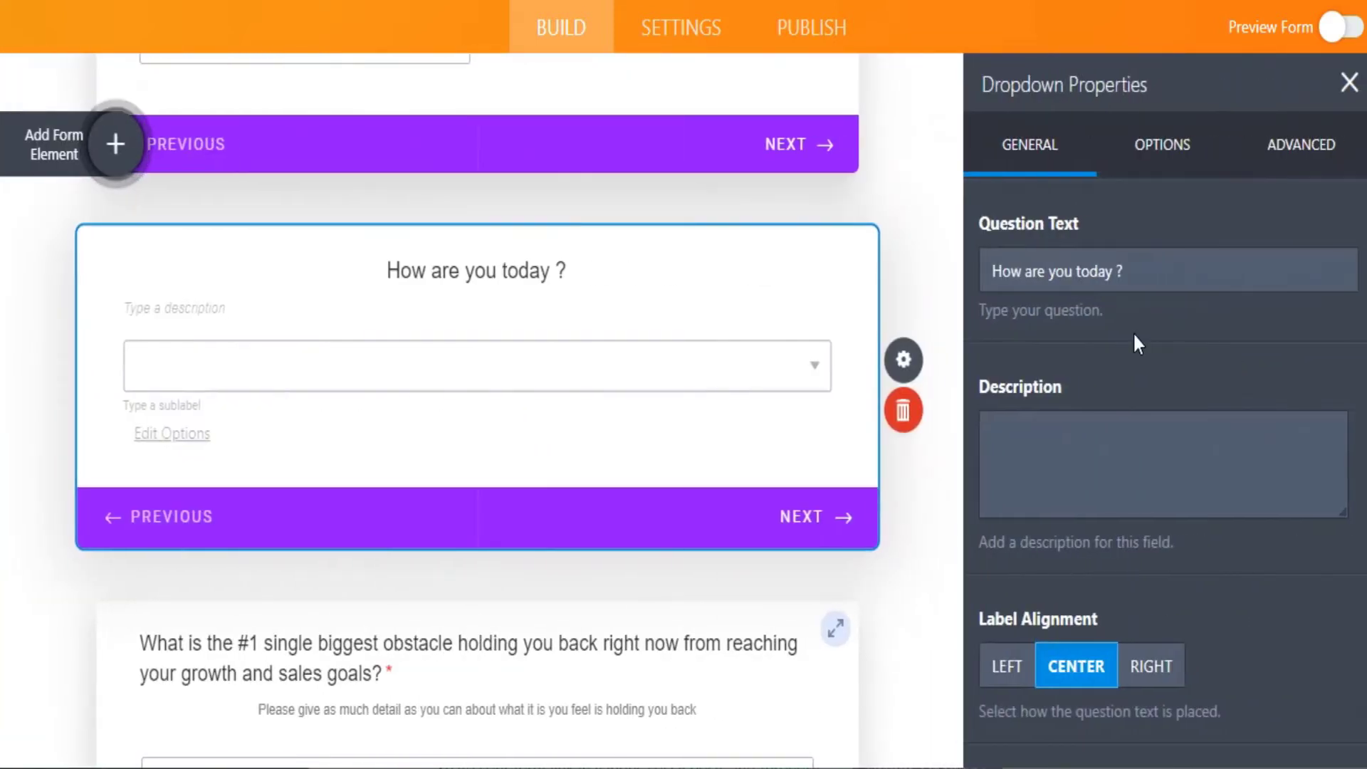
# Type Fine, Awesome, Fantastic into the dropdown's Description field, fixing typos.
pyautogui.click(1046, 435)
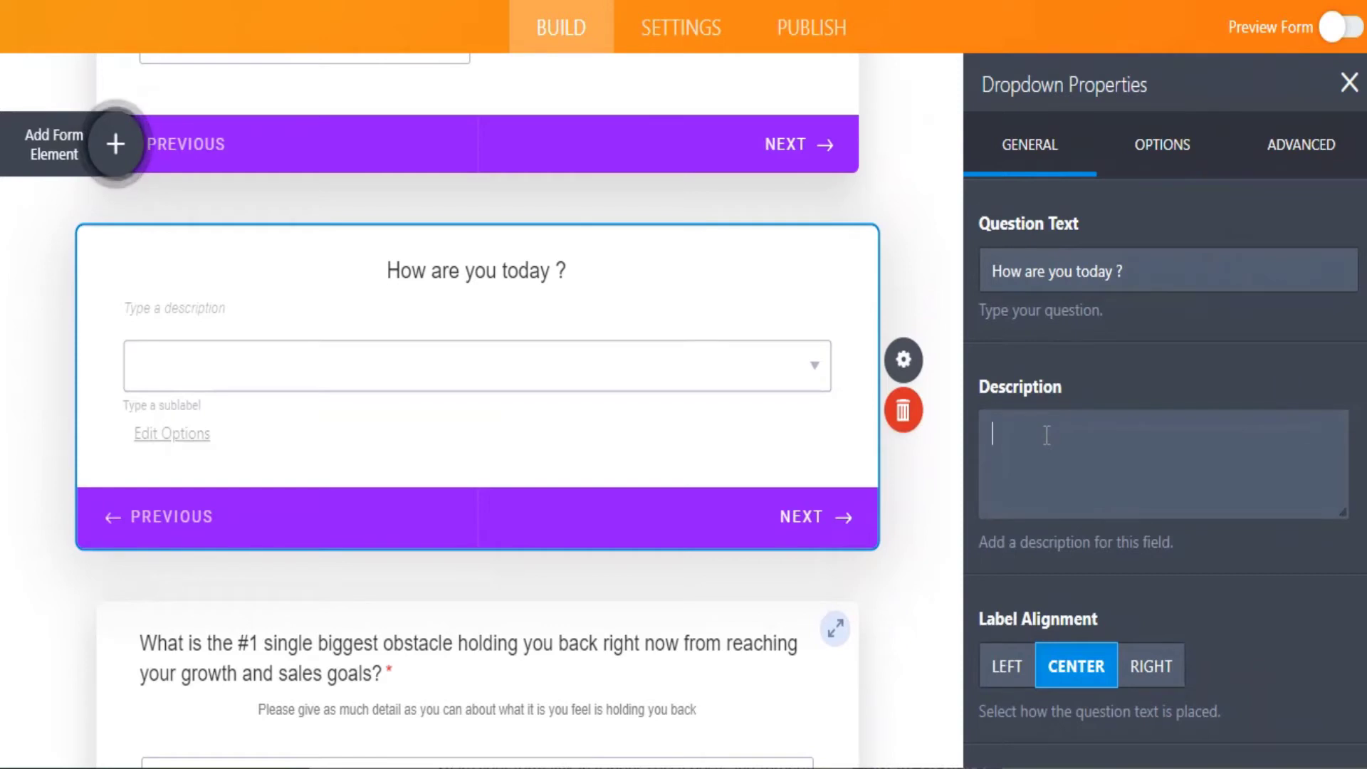
pyautogui.write('Fine ')
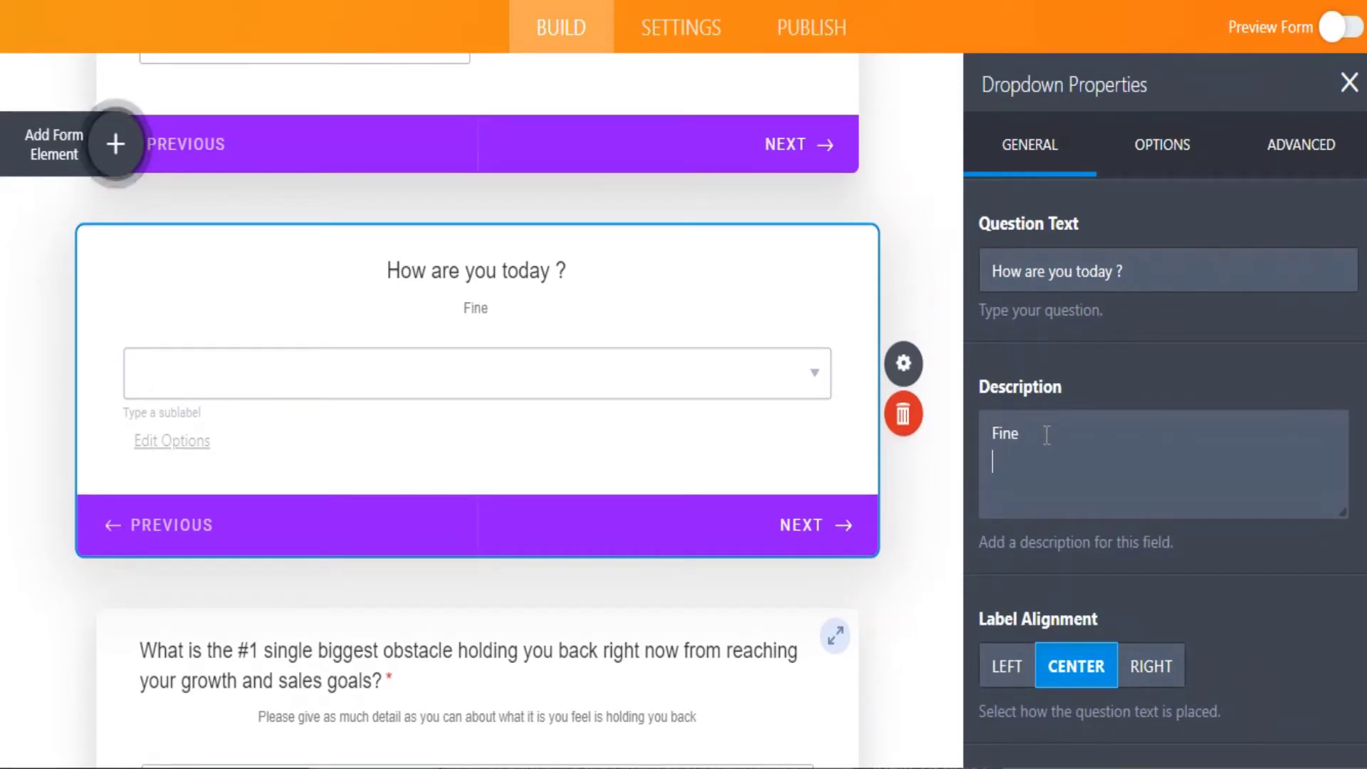
pyautogui.write('Awesione')
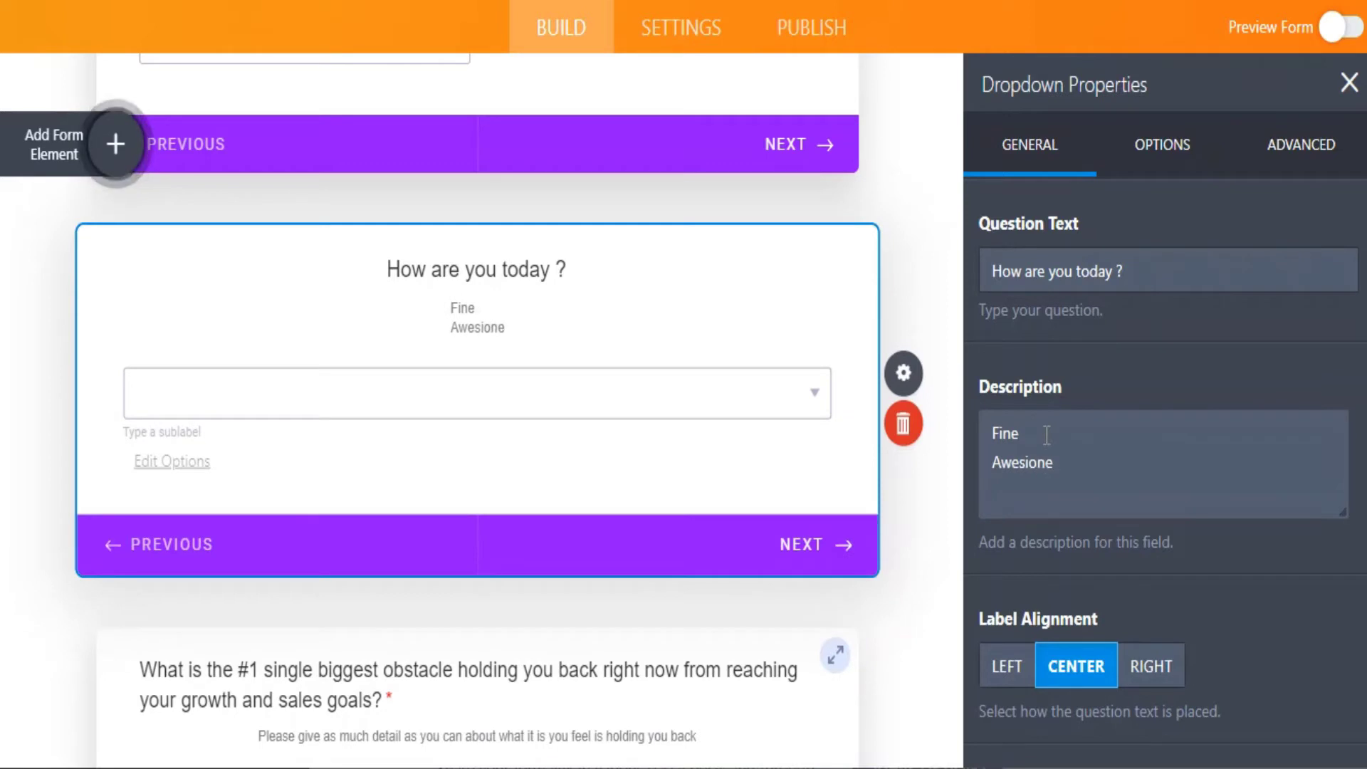
pyautogui.moveTo(991, 462); pyautogui.dragTo(1099, 459)
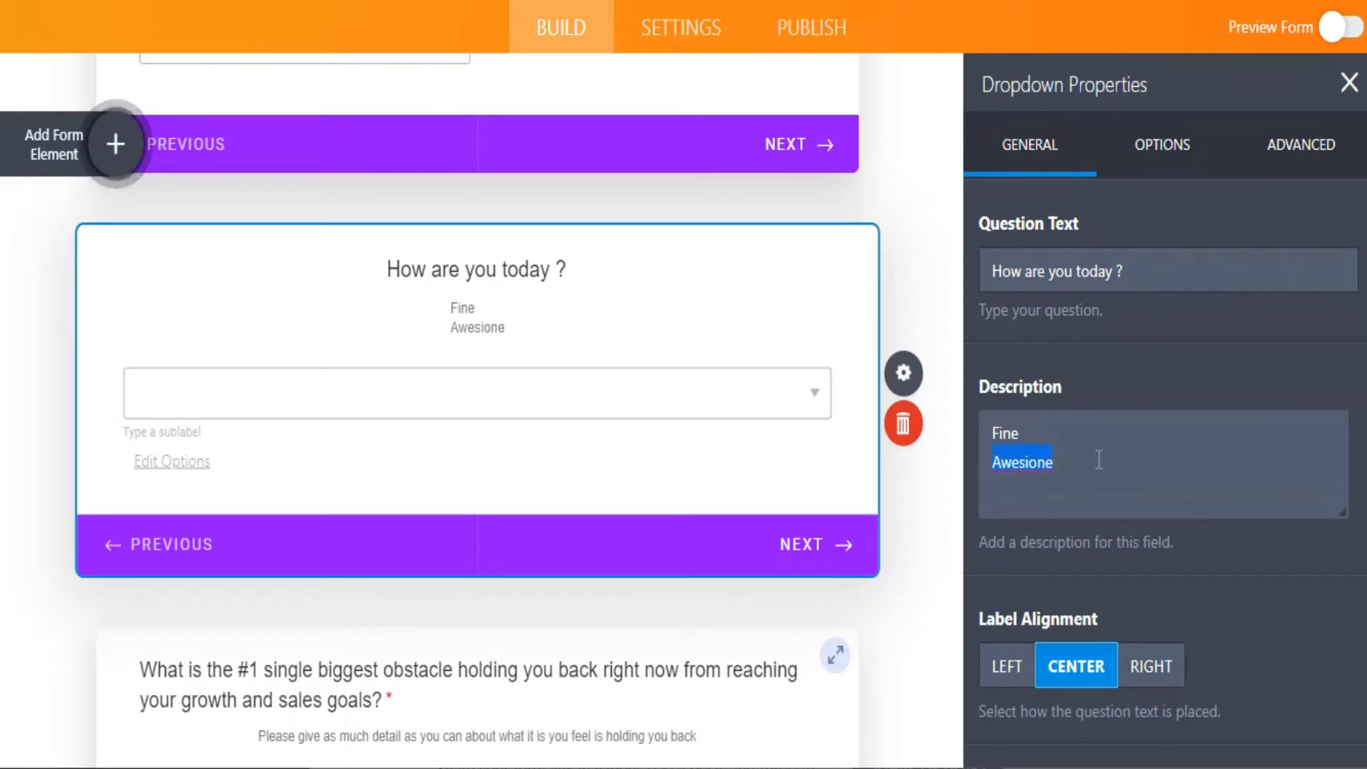
pyautogui.write('Awesome ')
pyautogui.write('Fabn')
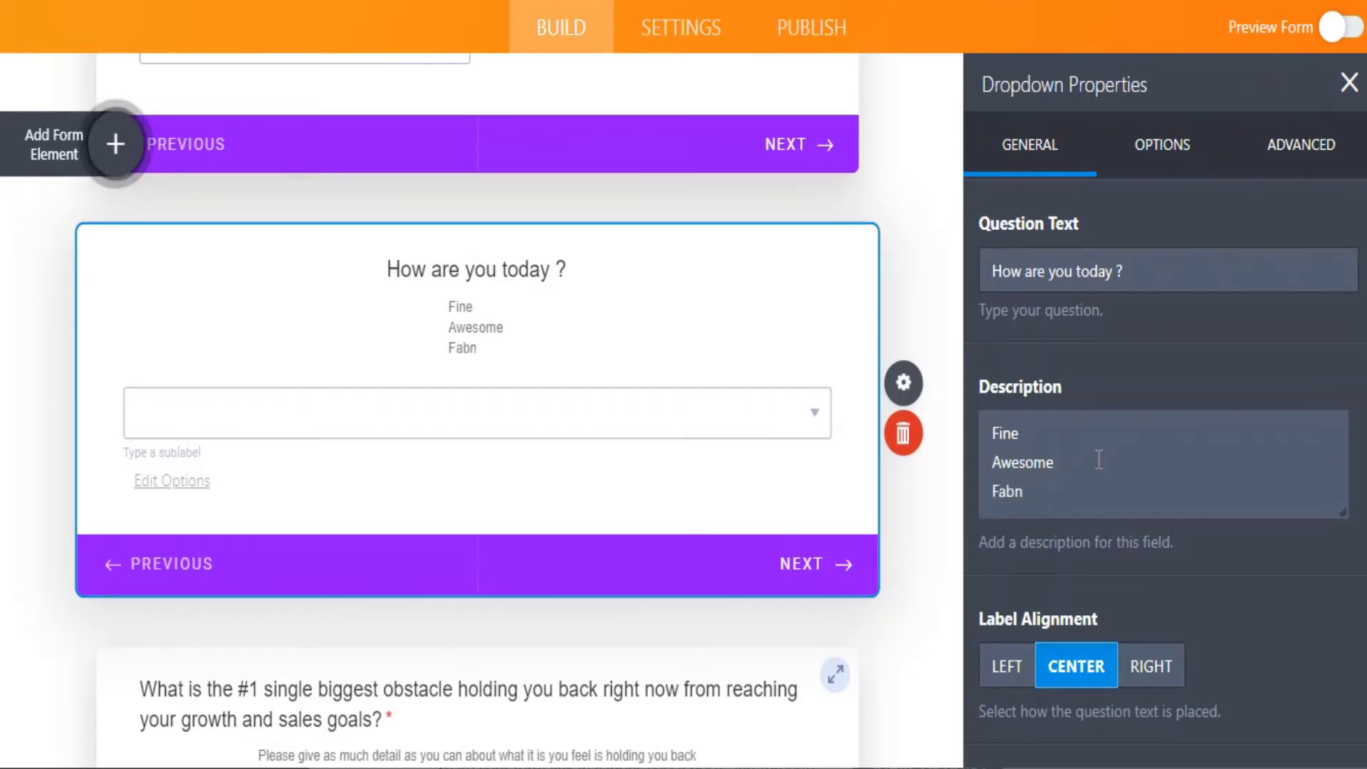
pyautogui.press('BackSpace')
pyautogui.press('BackSpace')
pyautogui.write('ntastic')
# Delete the 'How are you today ?' dropdown question from the form.
pyautogui.moveTo(456, 306); pyautogui.dragTo(510, 355)
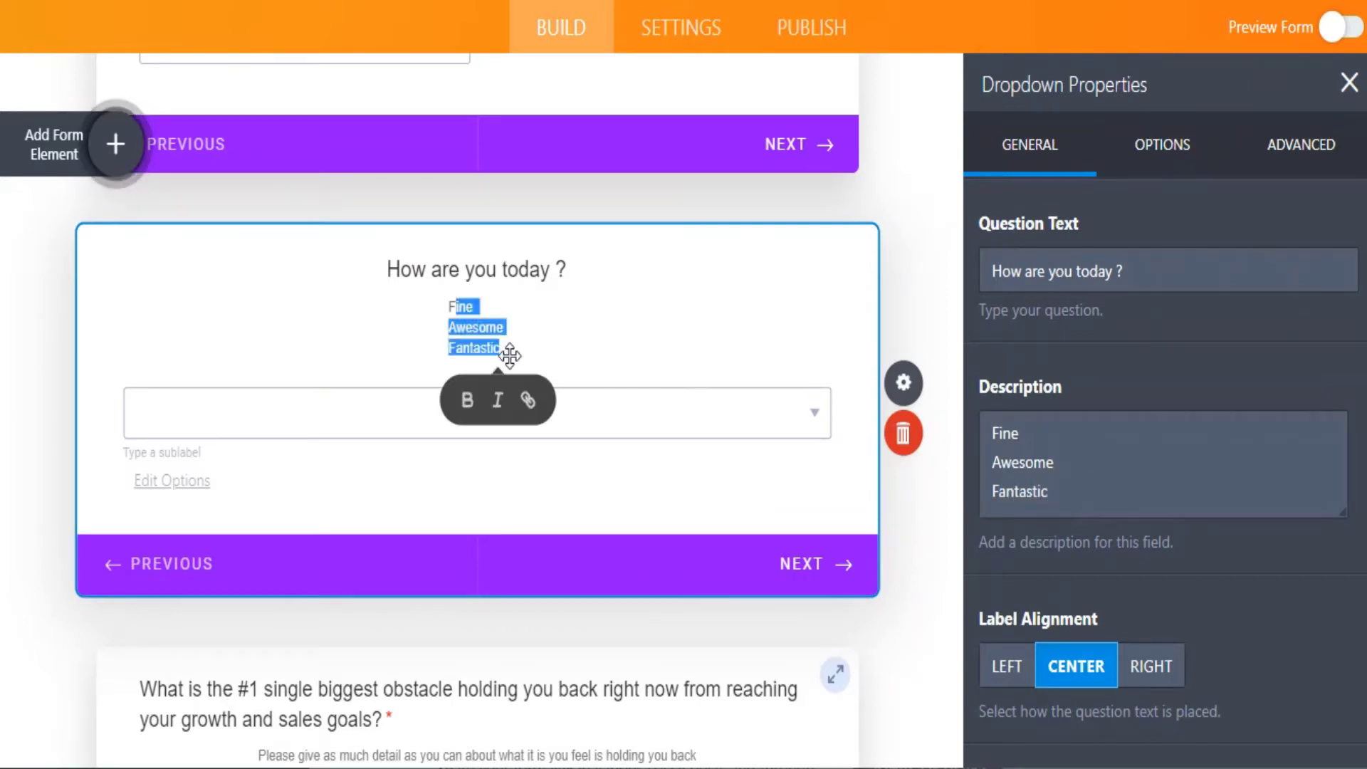
pyautogui.click(936, 435)
pyautogui.scroll(-6, 722, 353)
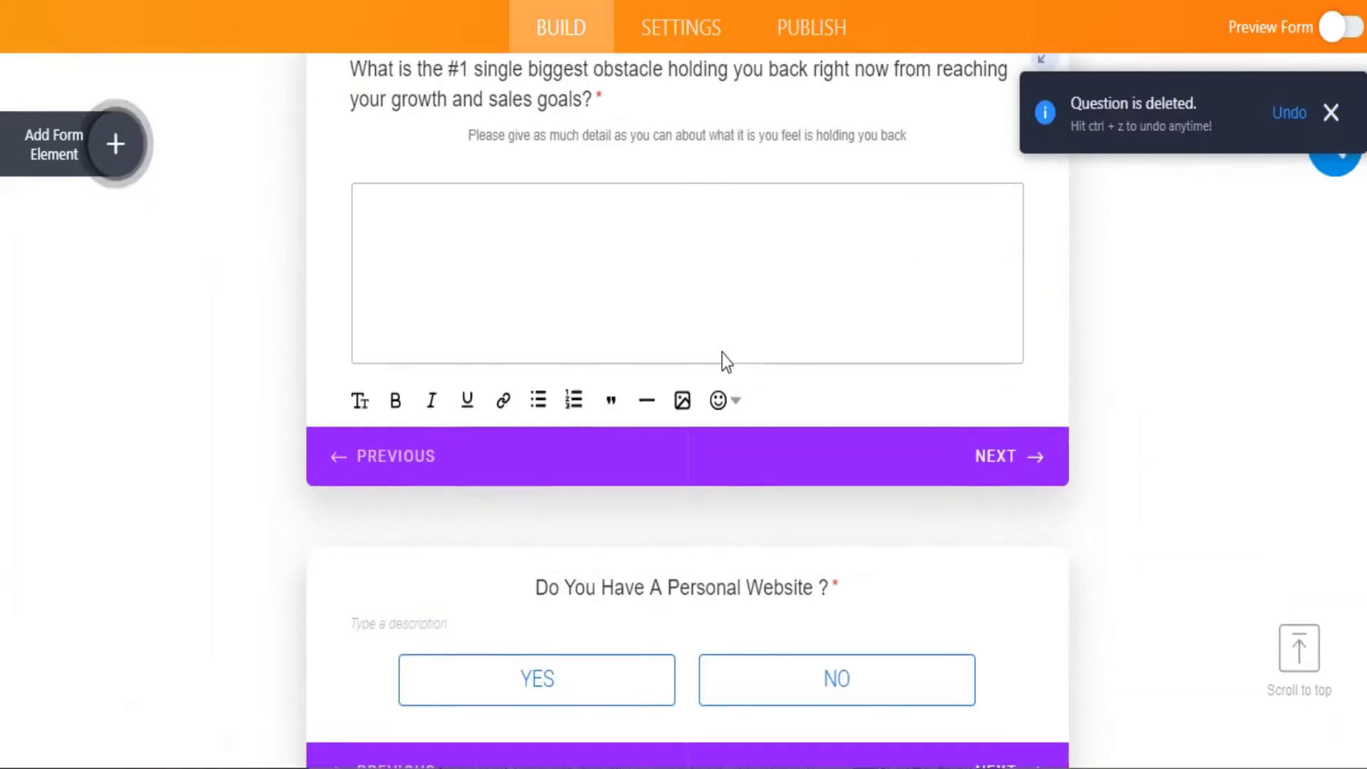
# Open the 'Do You Have A Personal Website ?' question's properties and scroll through its settings.
pyautogui.click(723, 379)
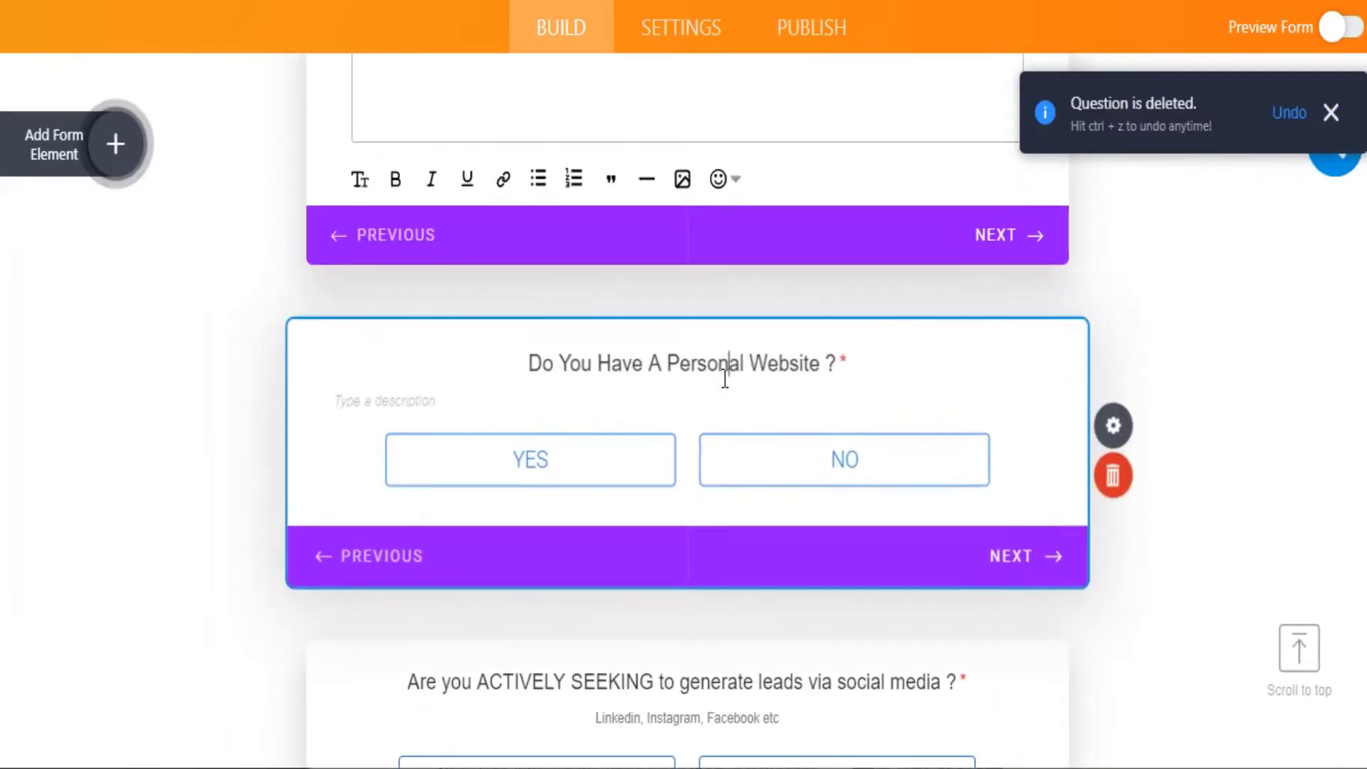
pyautogui.click(1148, 427)
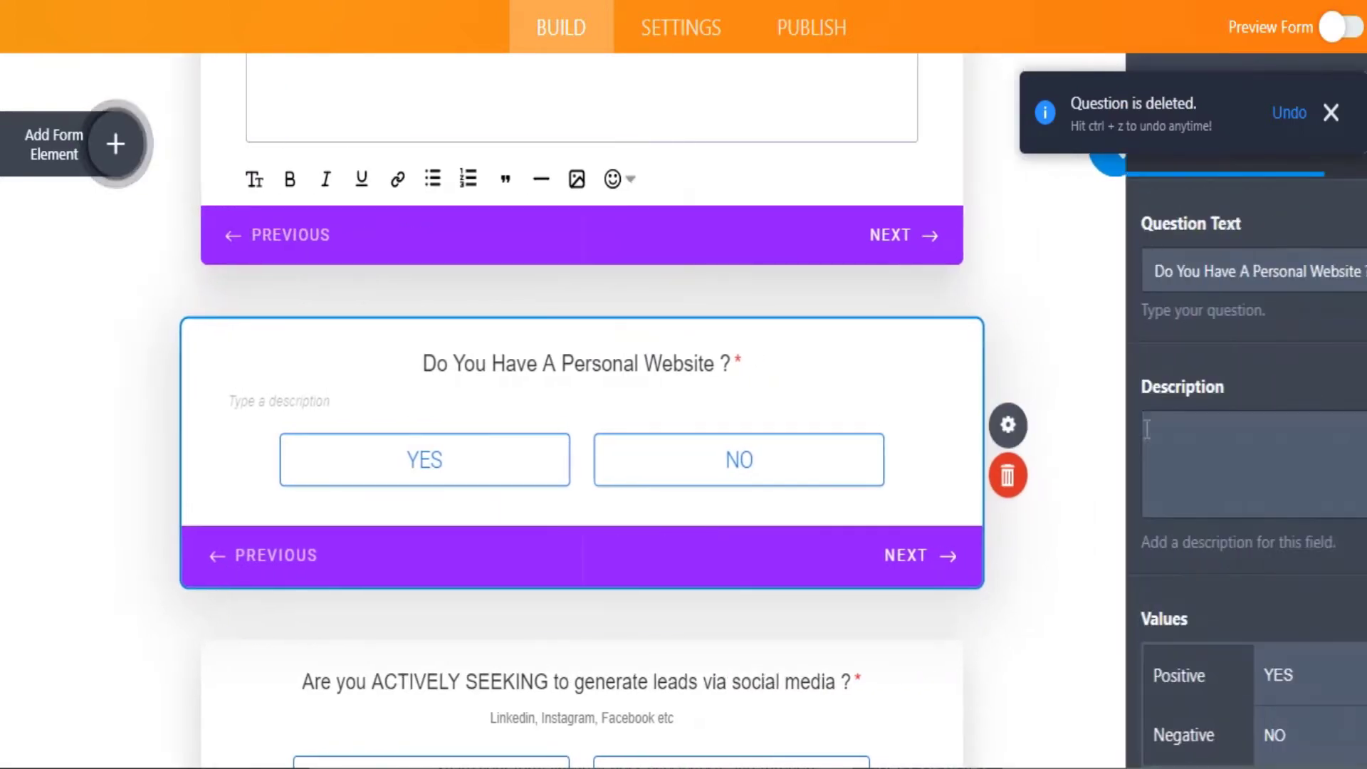
pyautogui.scroll(-5, 1117, 370)
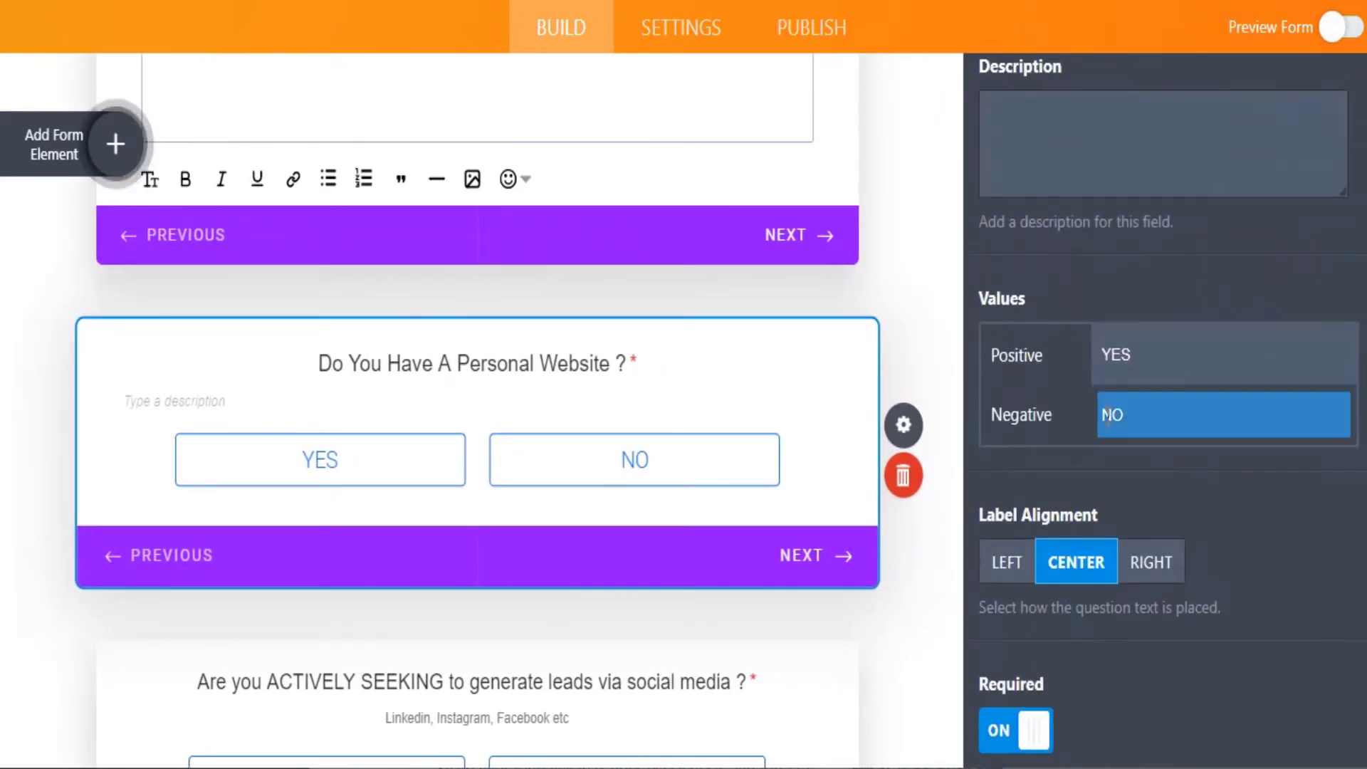
pyautogui.scroll(-2, 1114, 289)
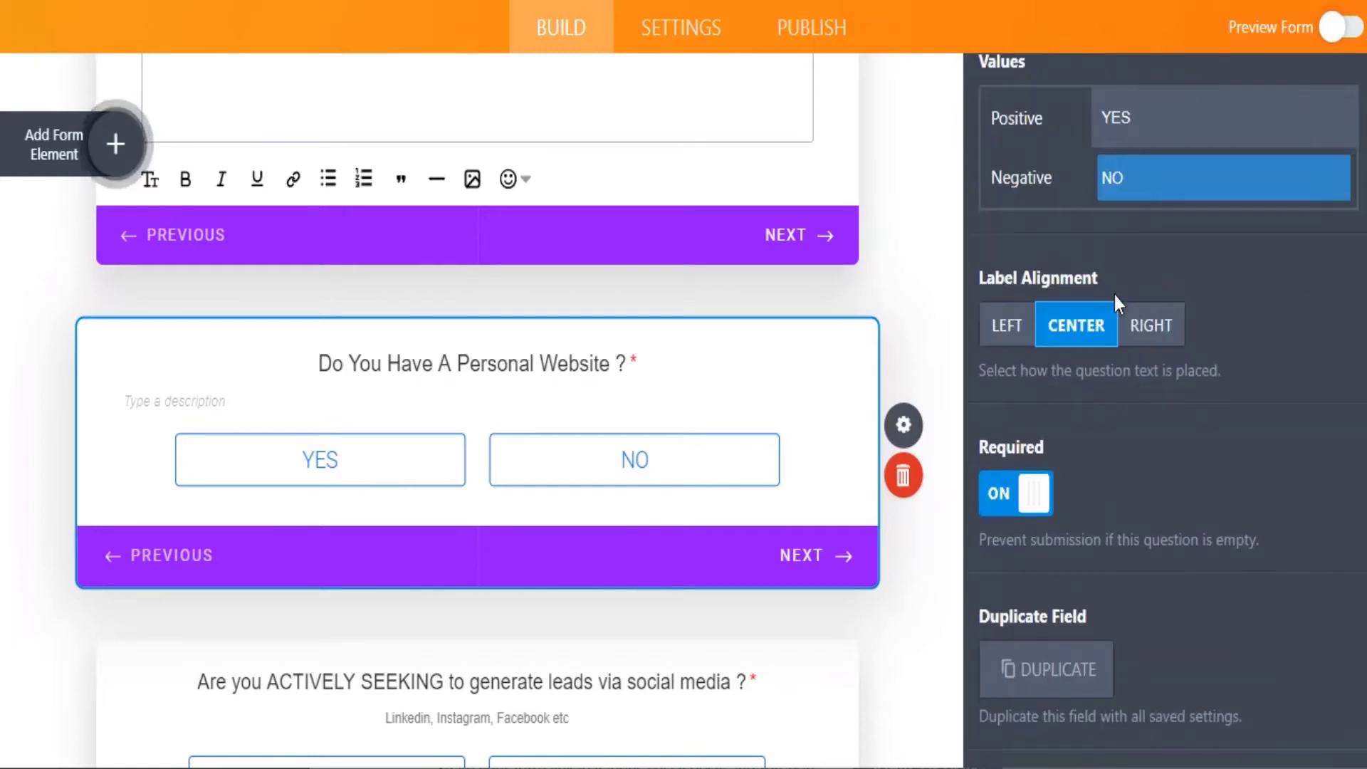
pyautogui.scroll(-6, 501, 488)
pyautogui.scroll(-12, 502, 487)
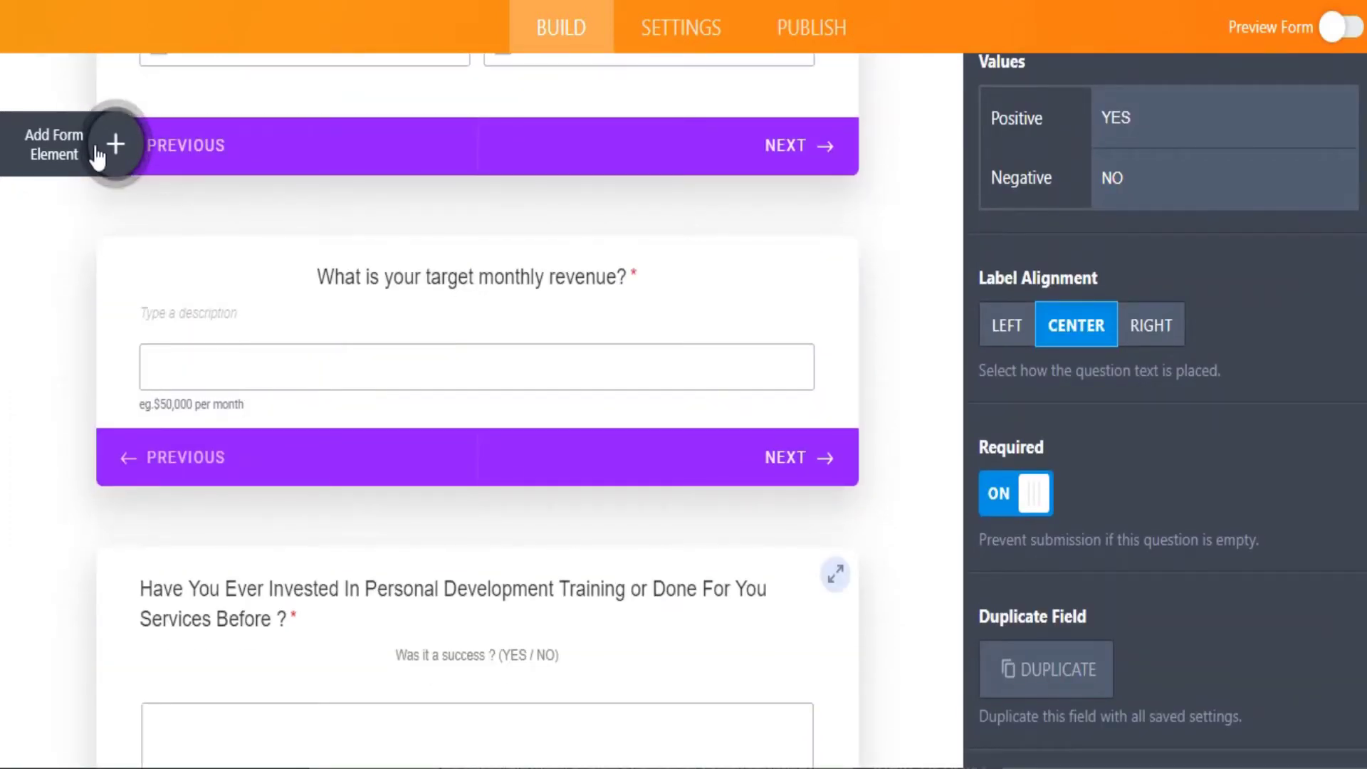
pyautogui.click(111, 146)
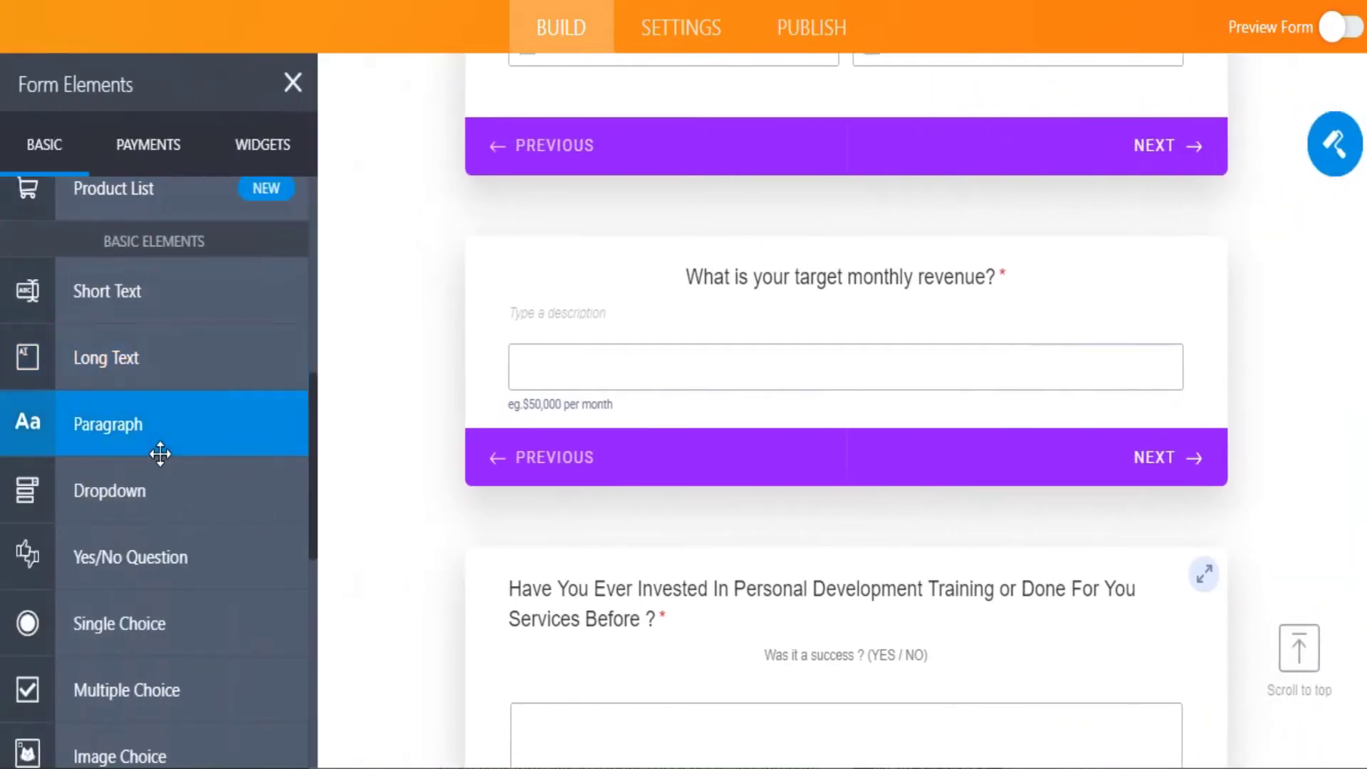
pyautogui.scroll(-9, 159, 452)
pyautogui.scroll(10, 159, 452)
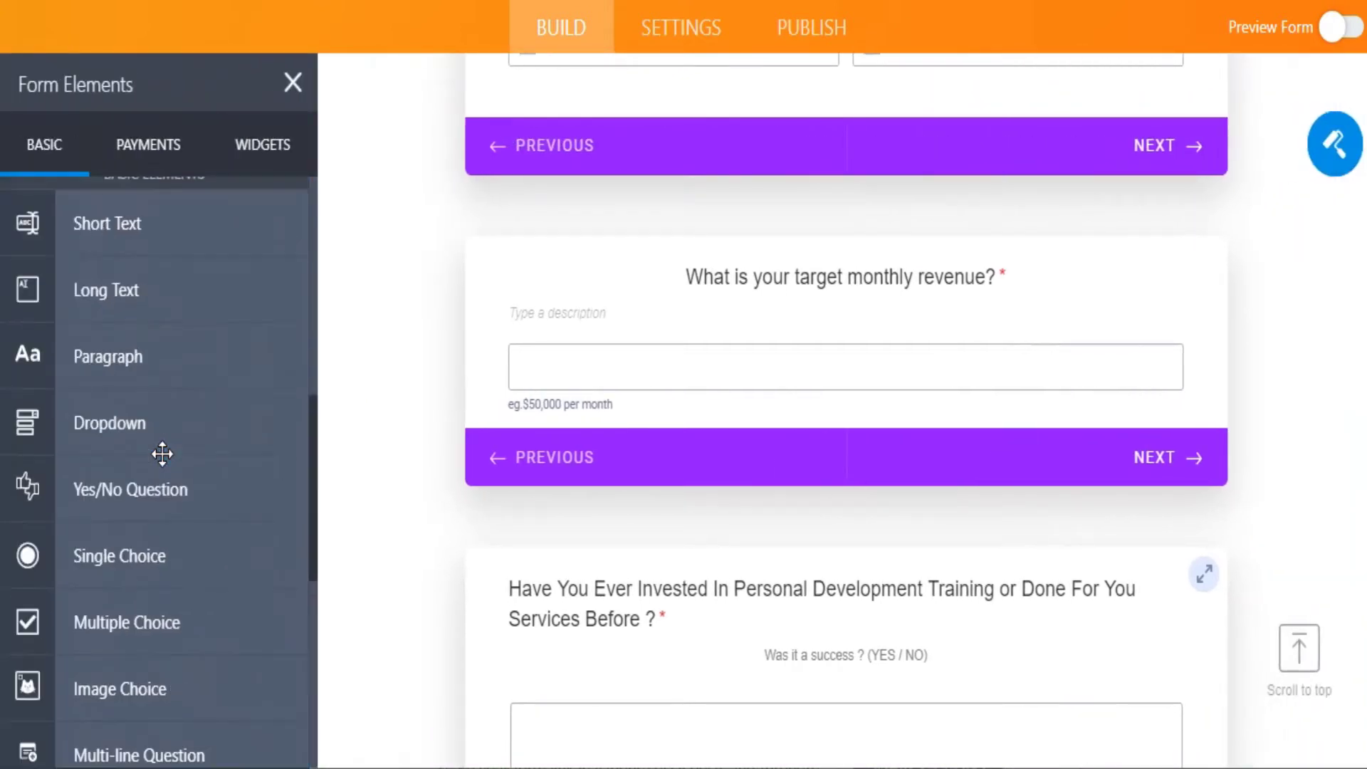
pyautogui.click(288, 82)
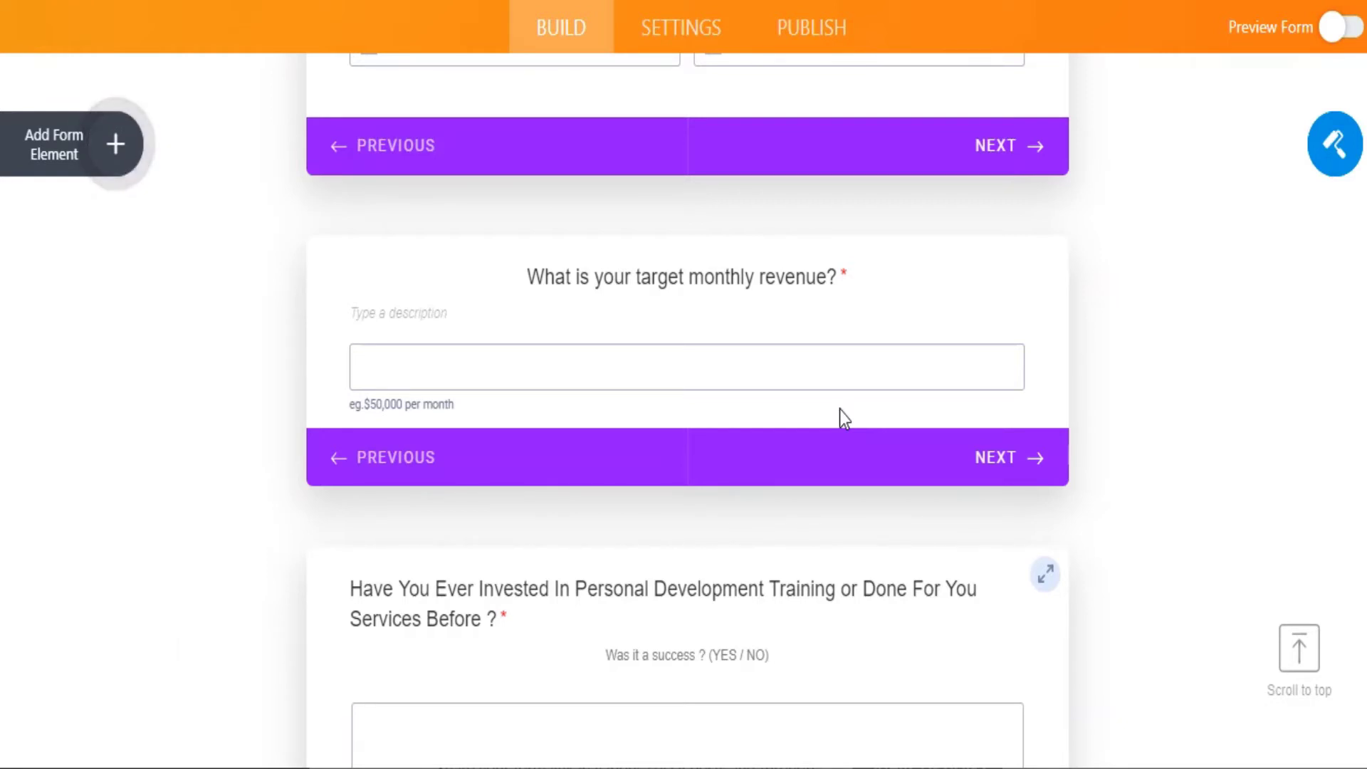
pyautogui.scroll(-10, 840, 408)
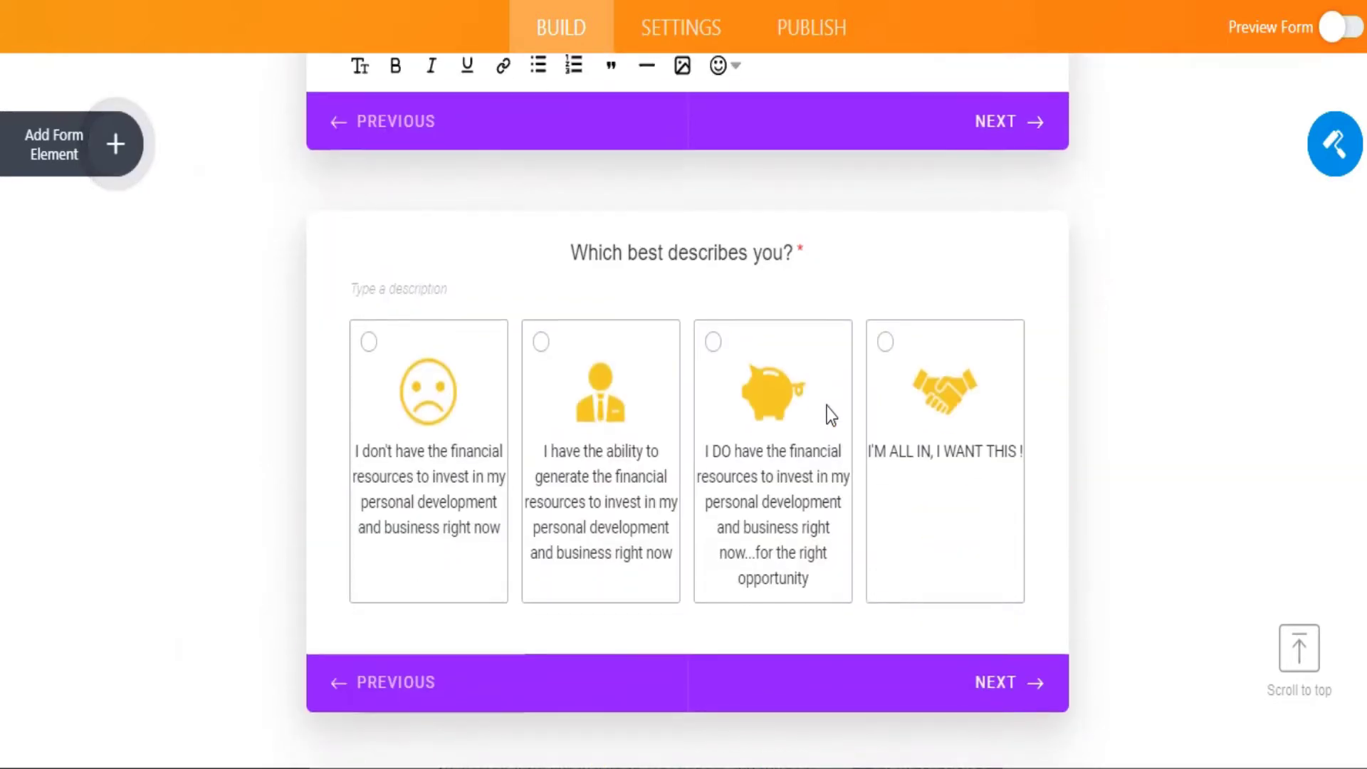
pyautogui.scroll(-20, 831, 411)
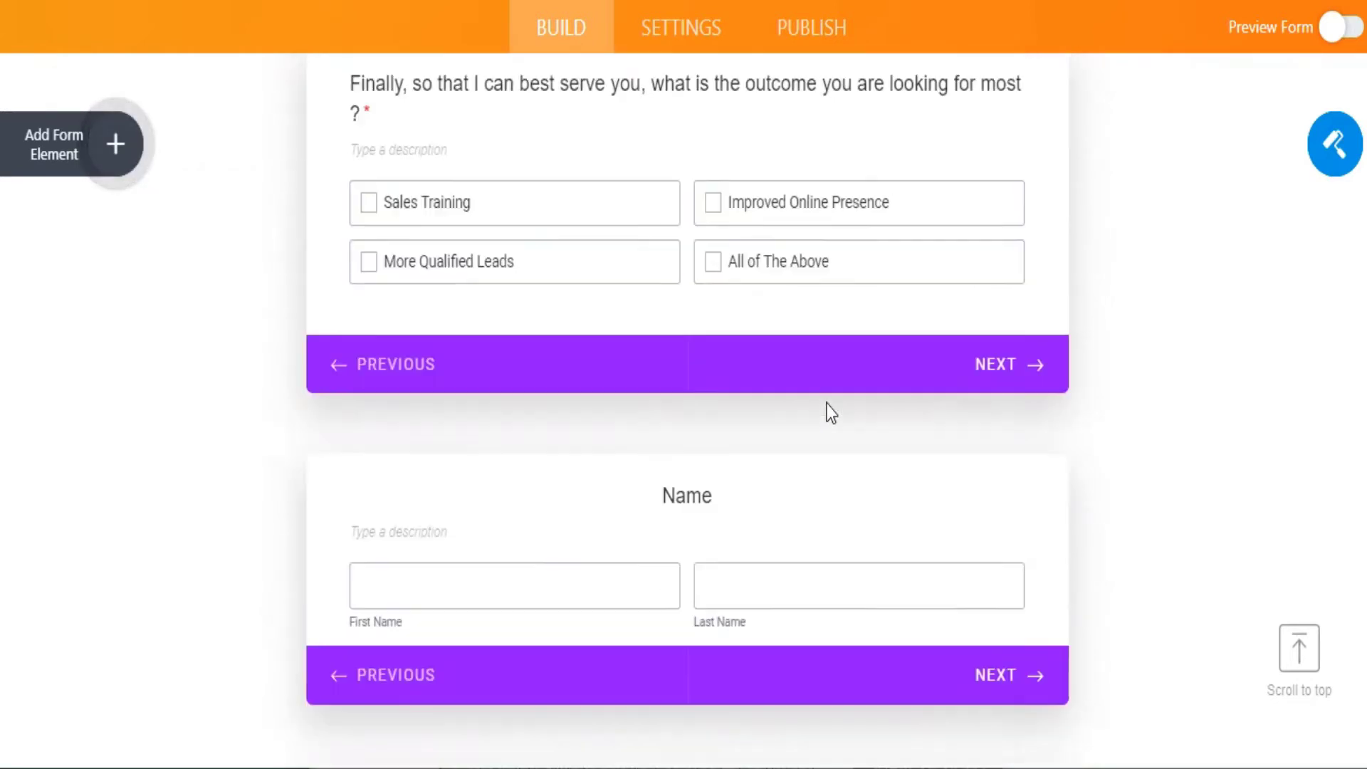
pyautogui.scroll(20, 830, 408)
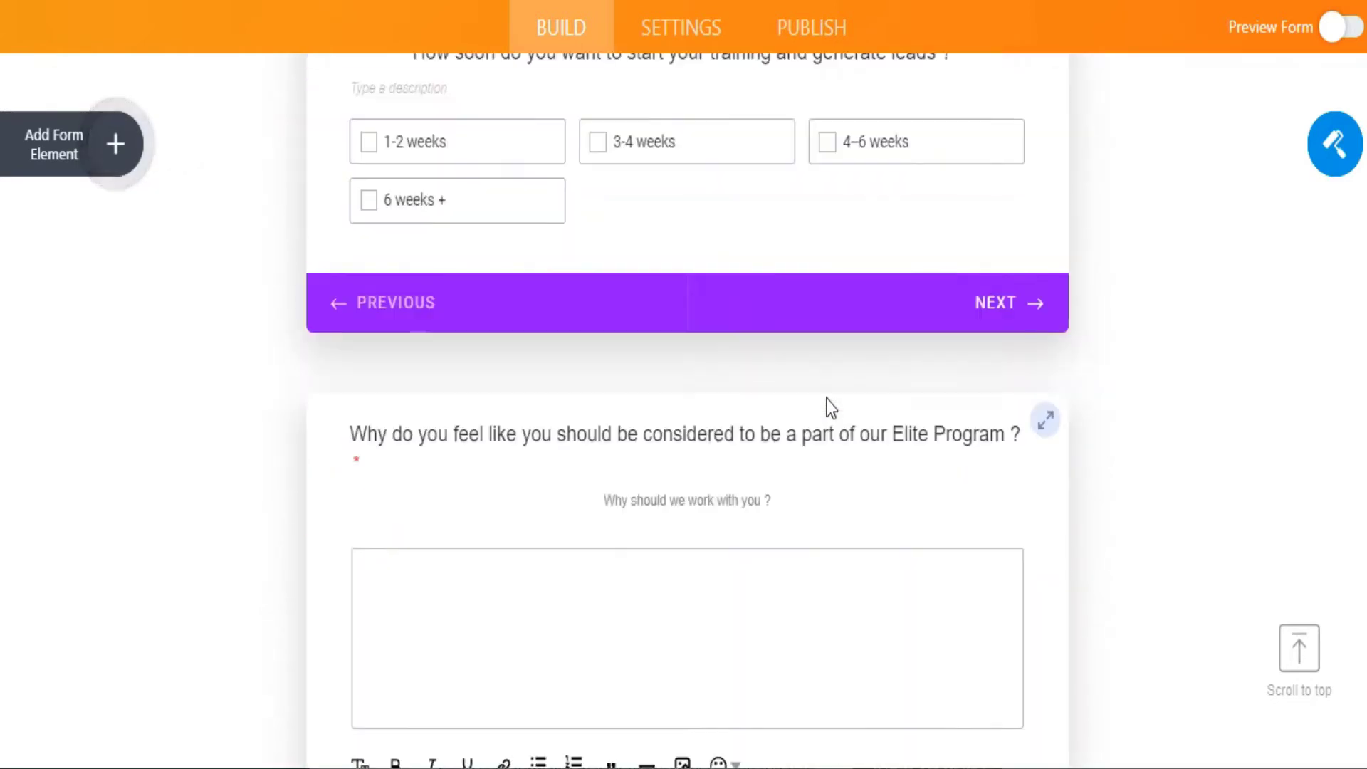
pyautogui.scroll(20, 831, 408)
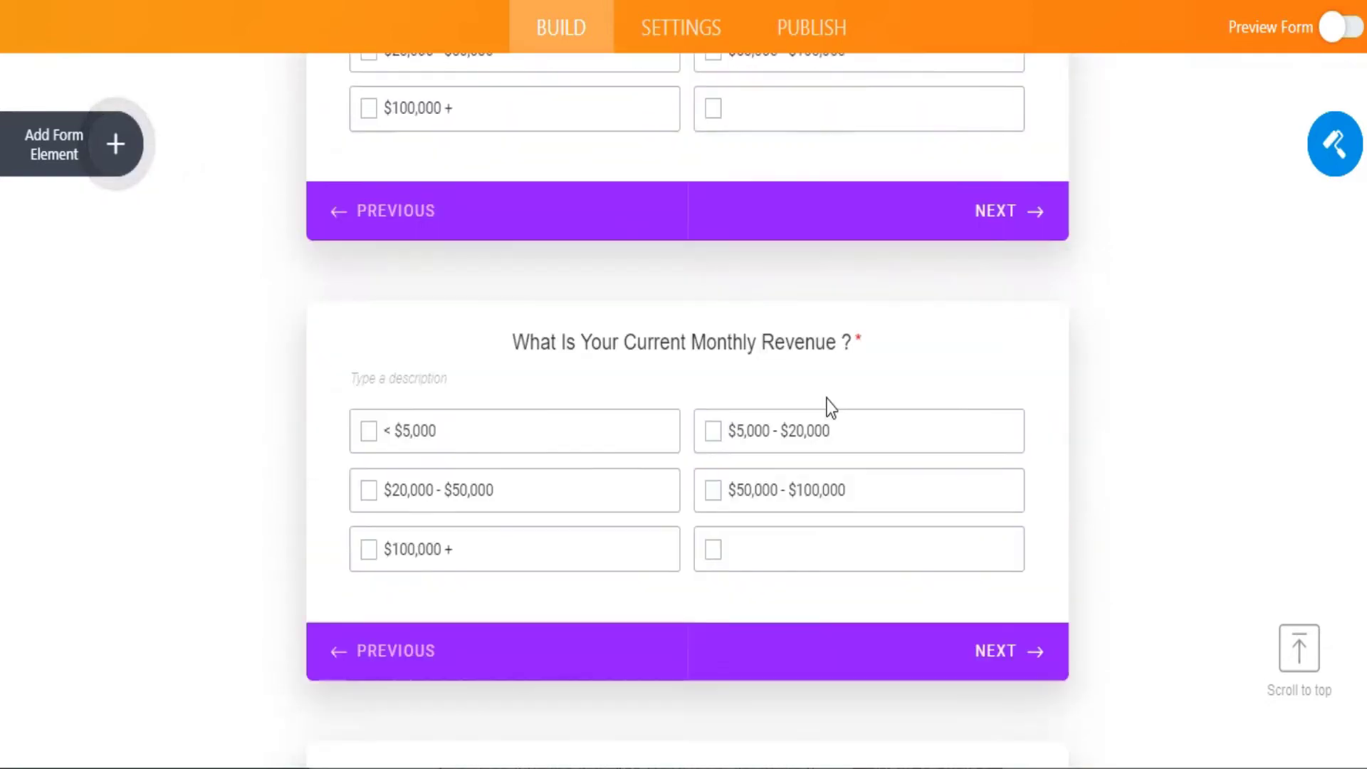
pyautogui.scroll(-6, 831, 409)
pyautogui.scroll(-6, 831, 409)
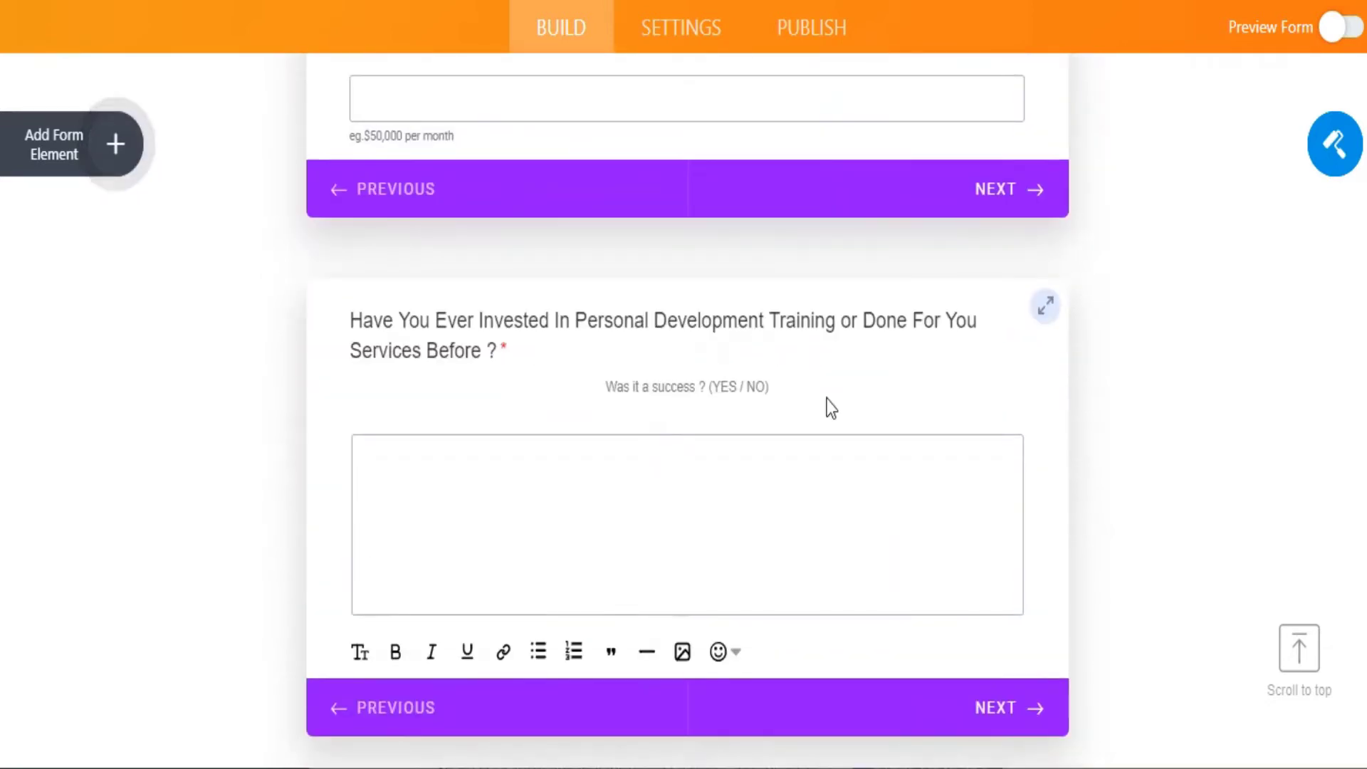
pyautogui.scroll(-9, 831, 409)
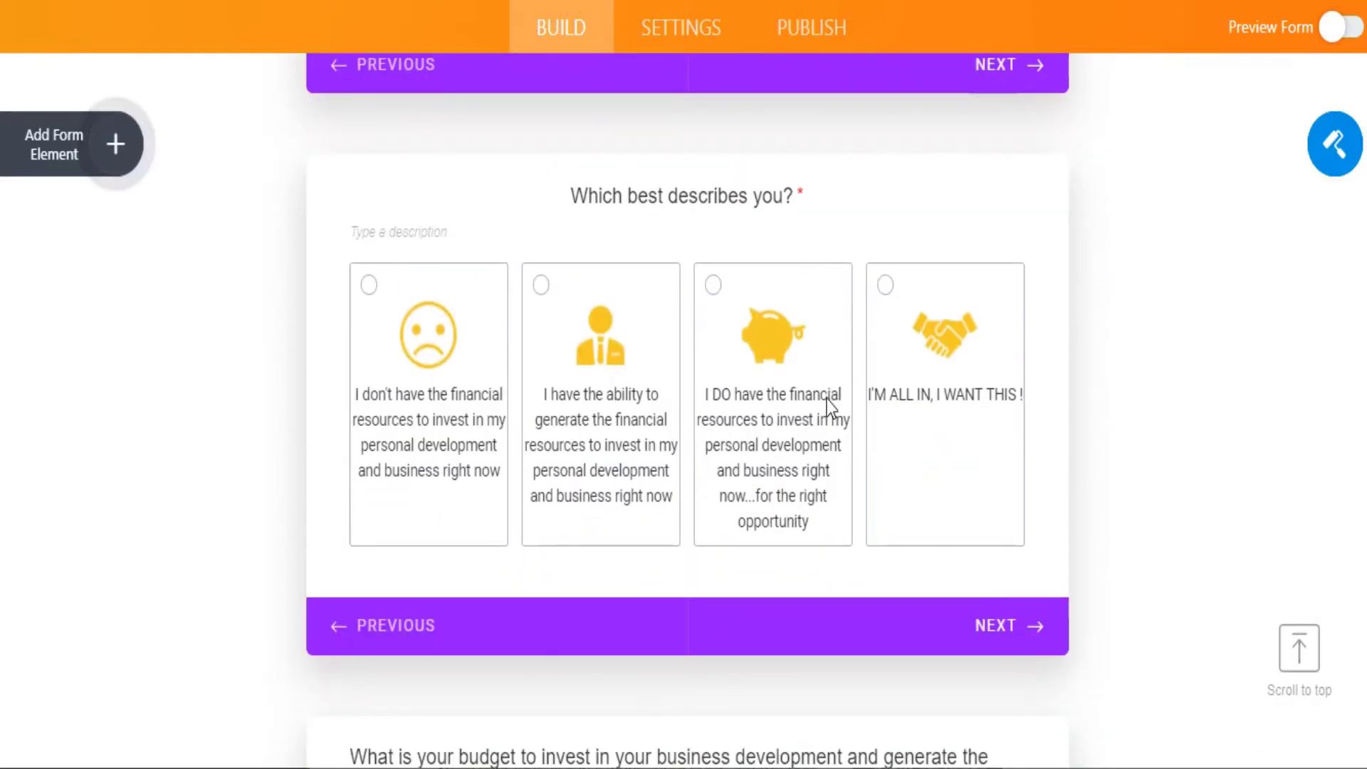
pyautogui.scroll(9, 827, 399)
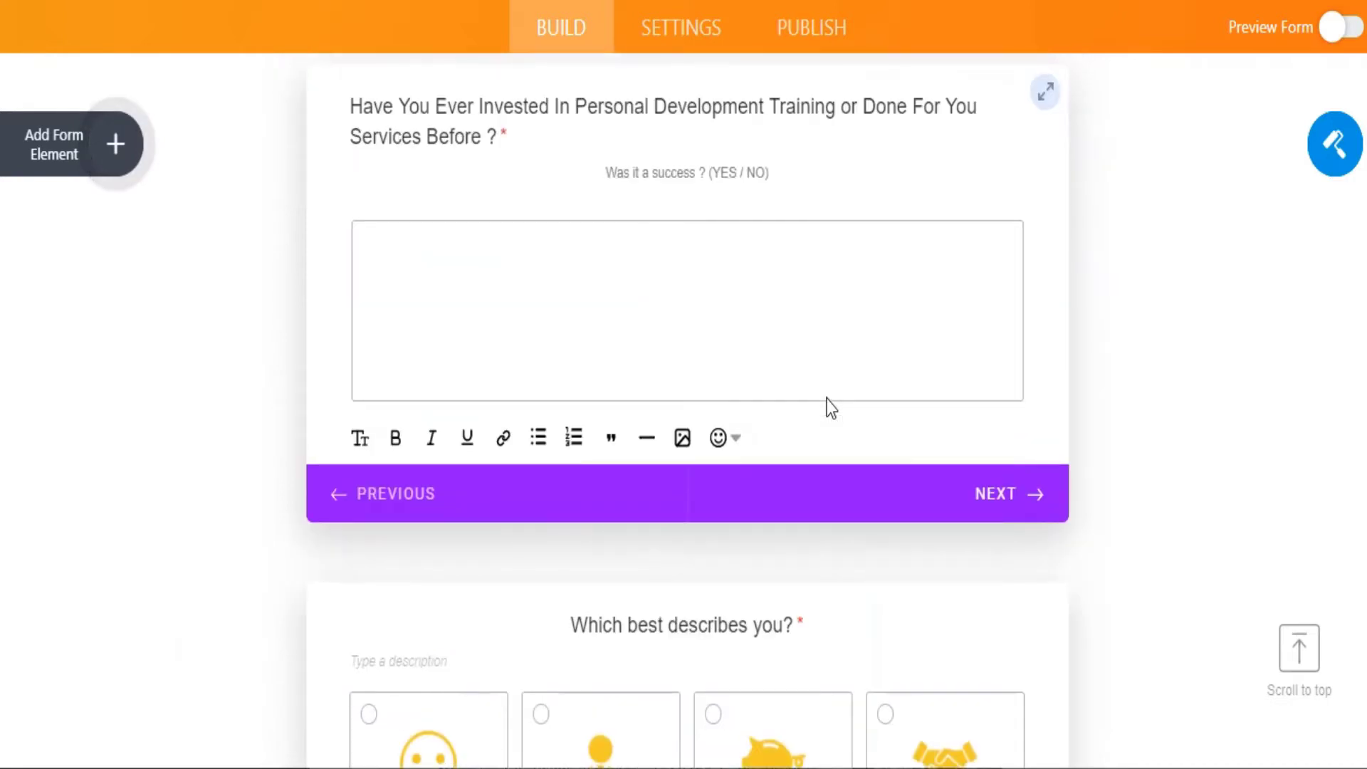
pyautogui.scroll(8, 827, 398)
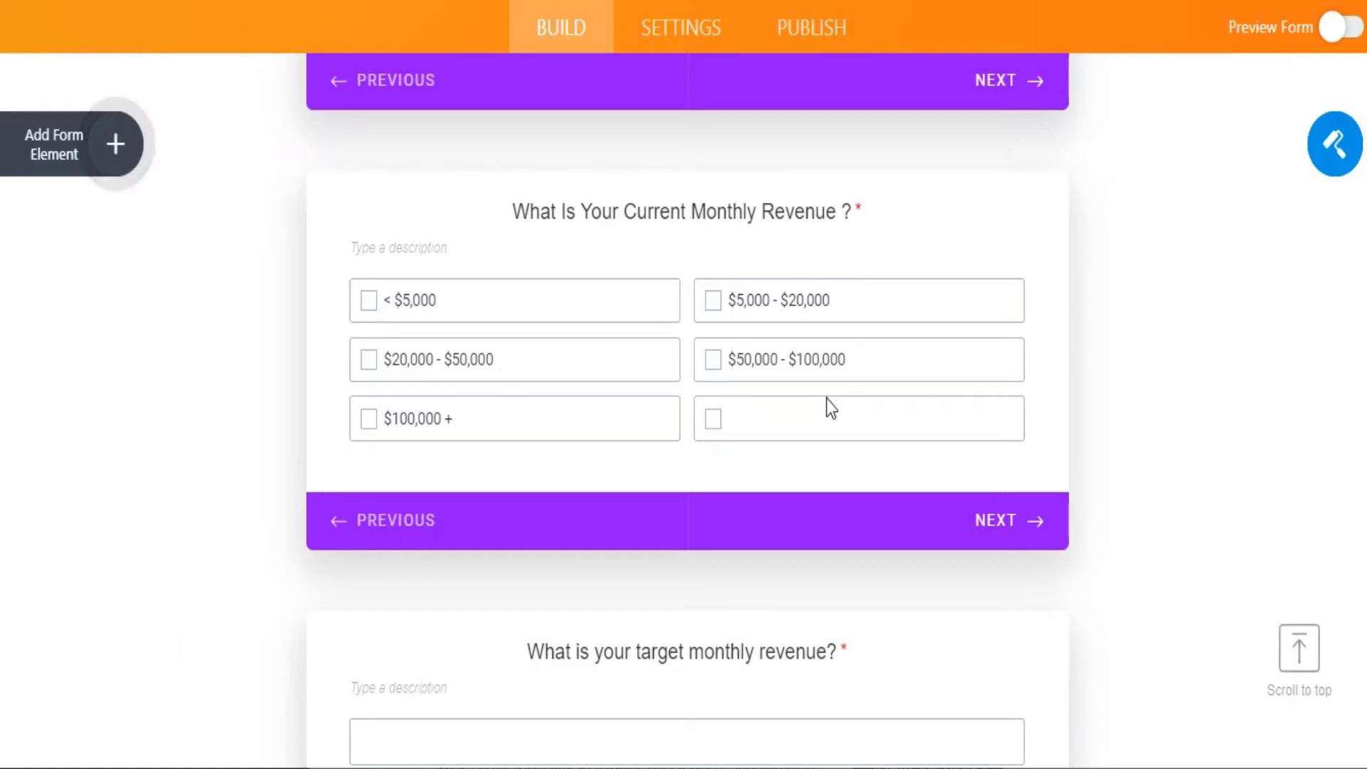
pyautogui.scroll(-2, 829, 407)
pyautogui.scroll(10, 829, 408)
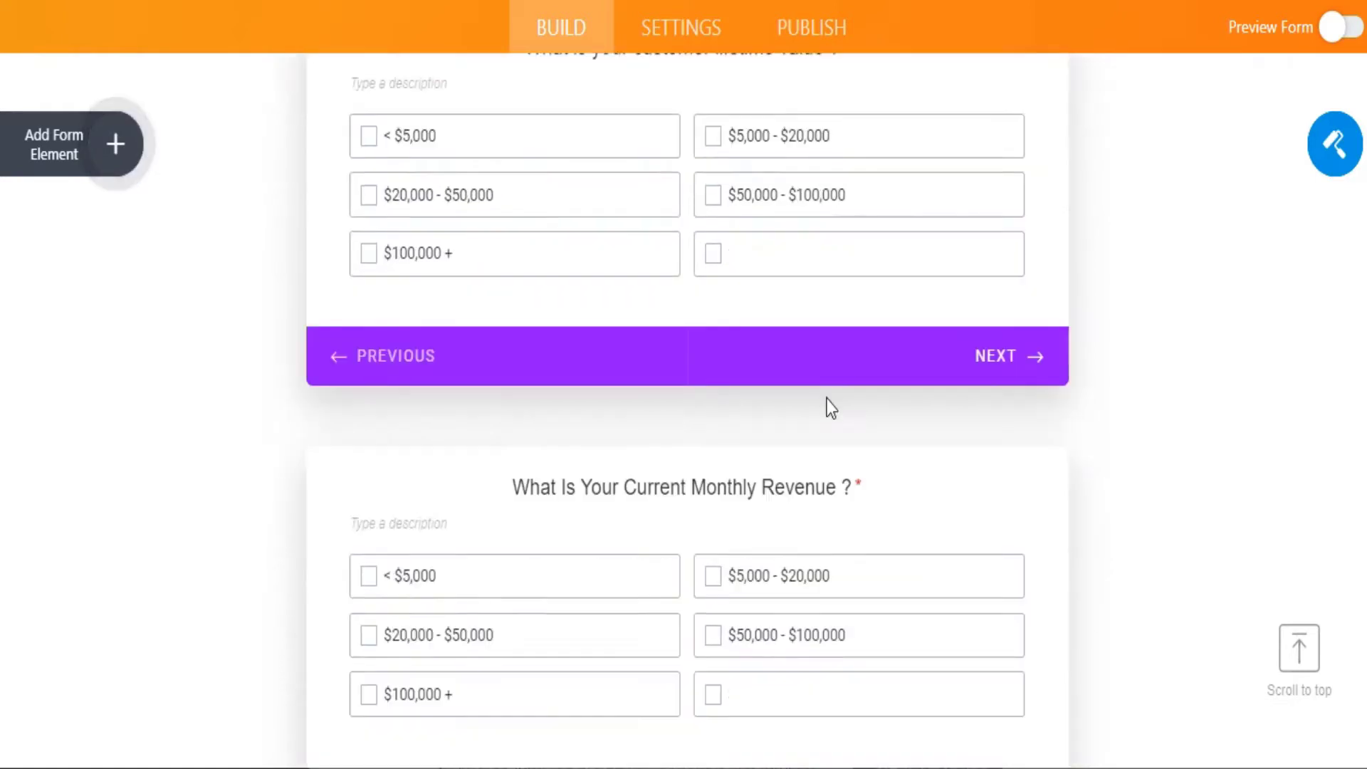
pyautogui.scroll(3, 826, 399)
pyautogui.scroll(-12, 826, 398)
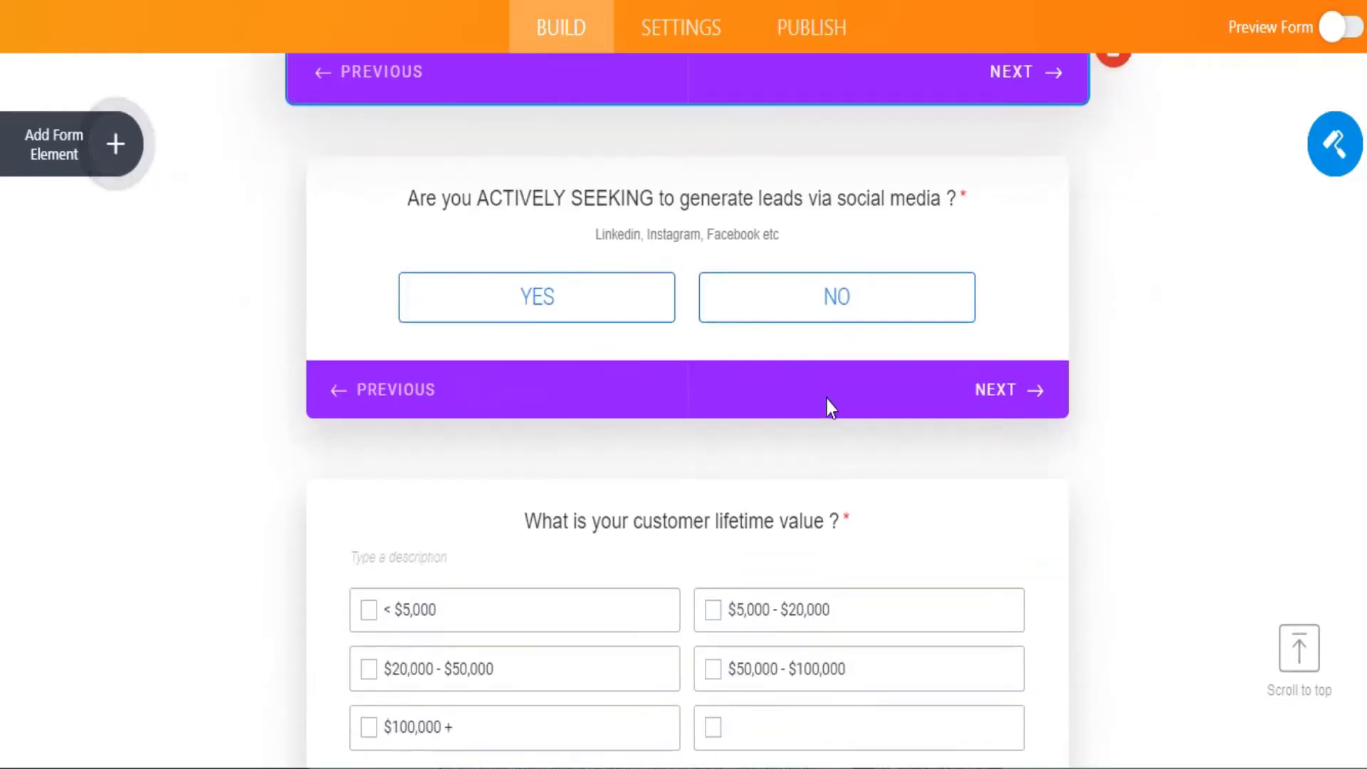
pyautogui.scroll(-13, 830, 407)
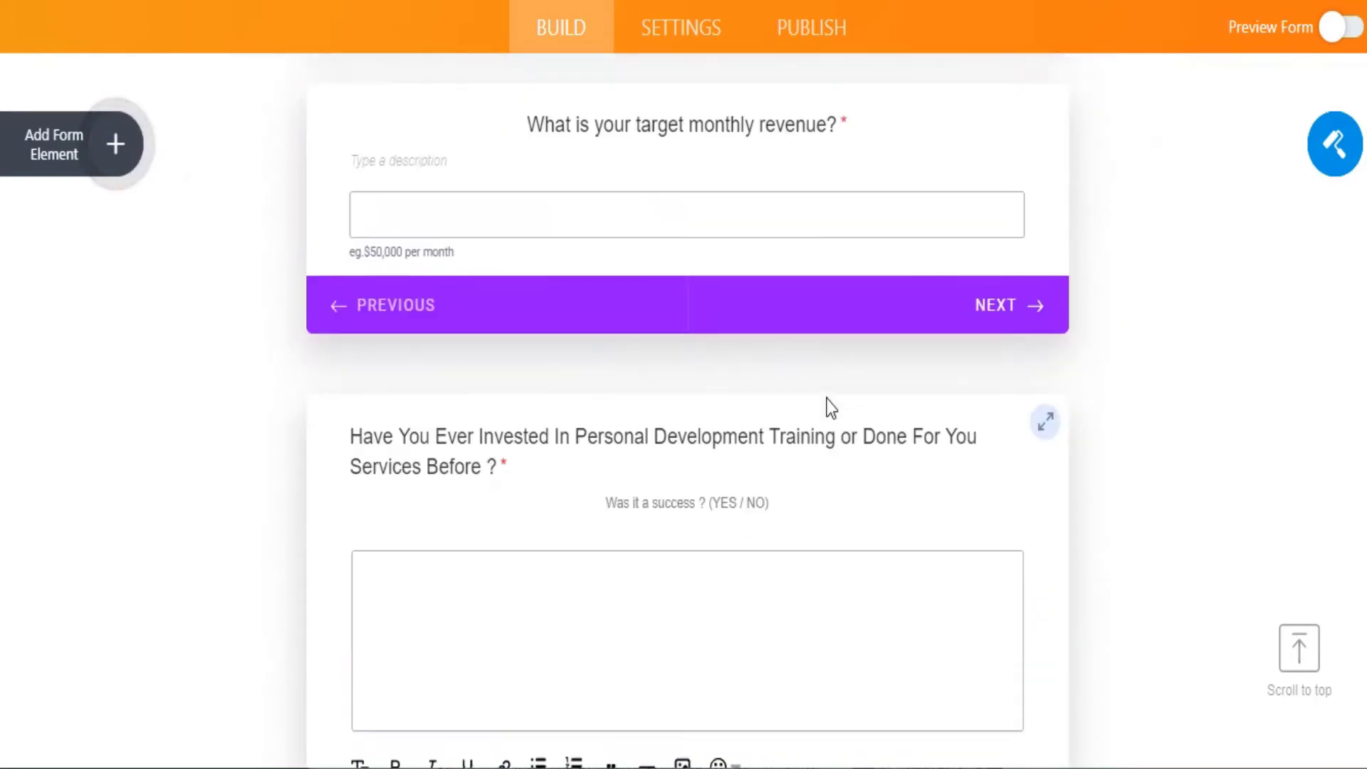
pyautogui.scroll(-5, 826, 398)
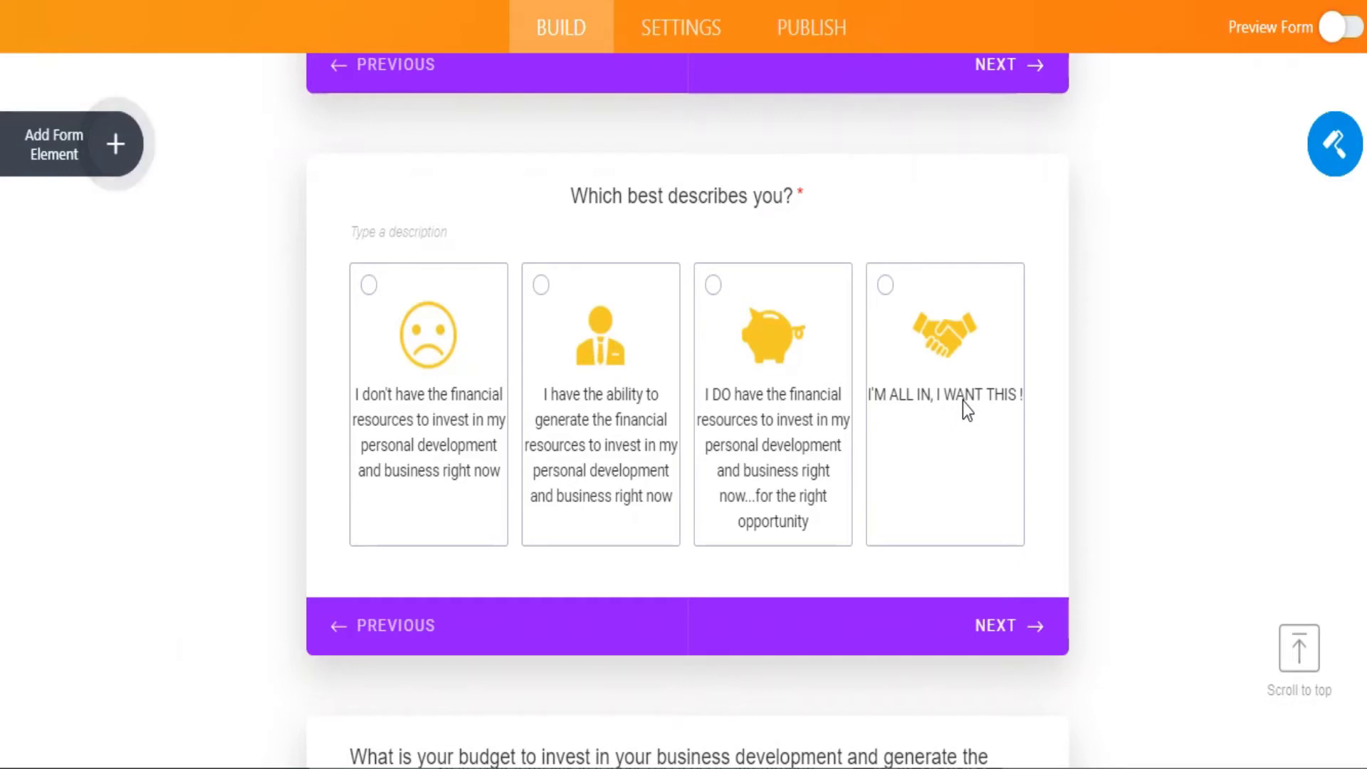
pyautogui.scroll(-7, 962, 402)
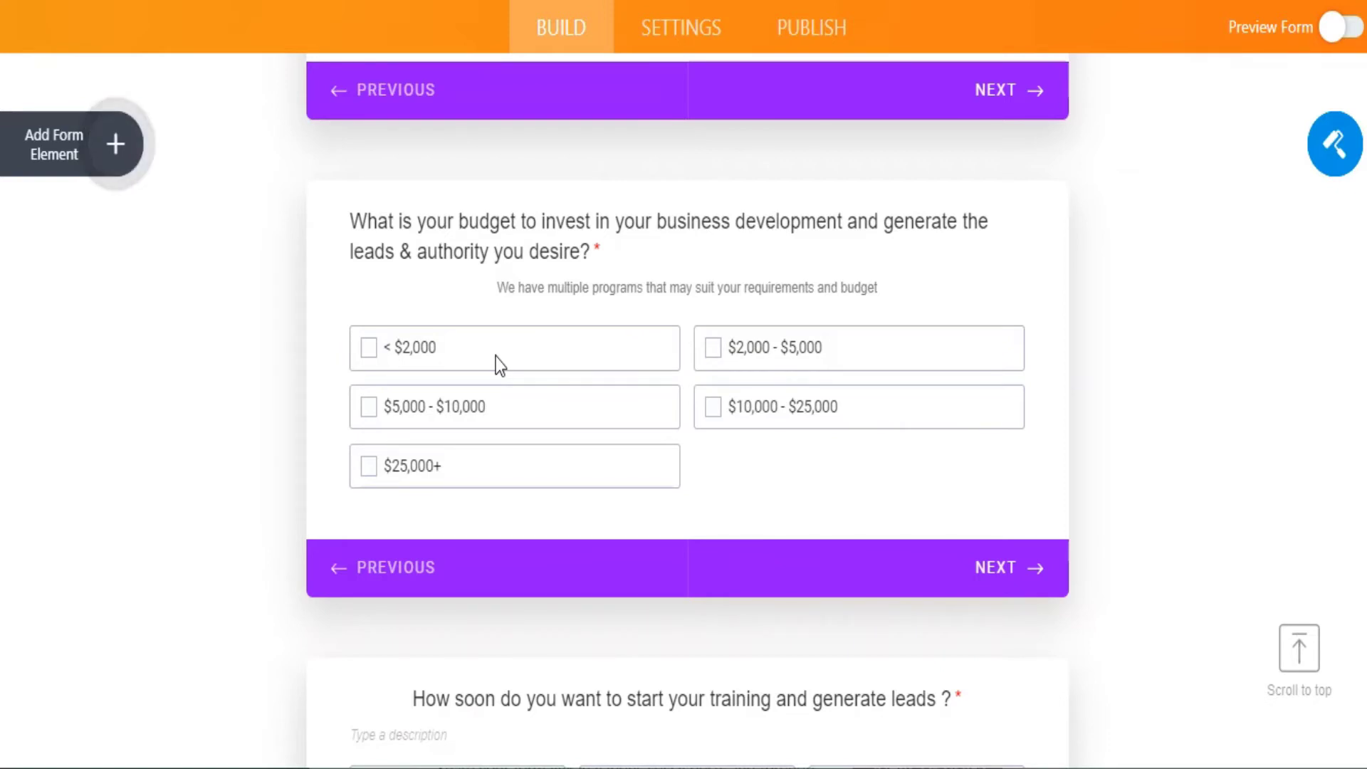
pyautogui.scroll(-6, 495, 356)
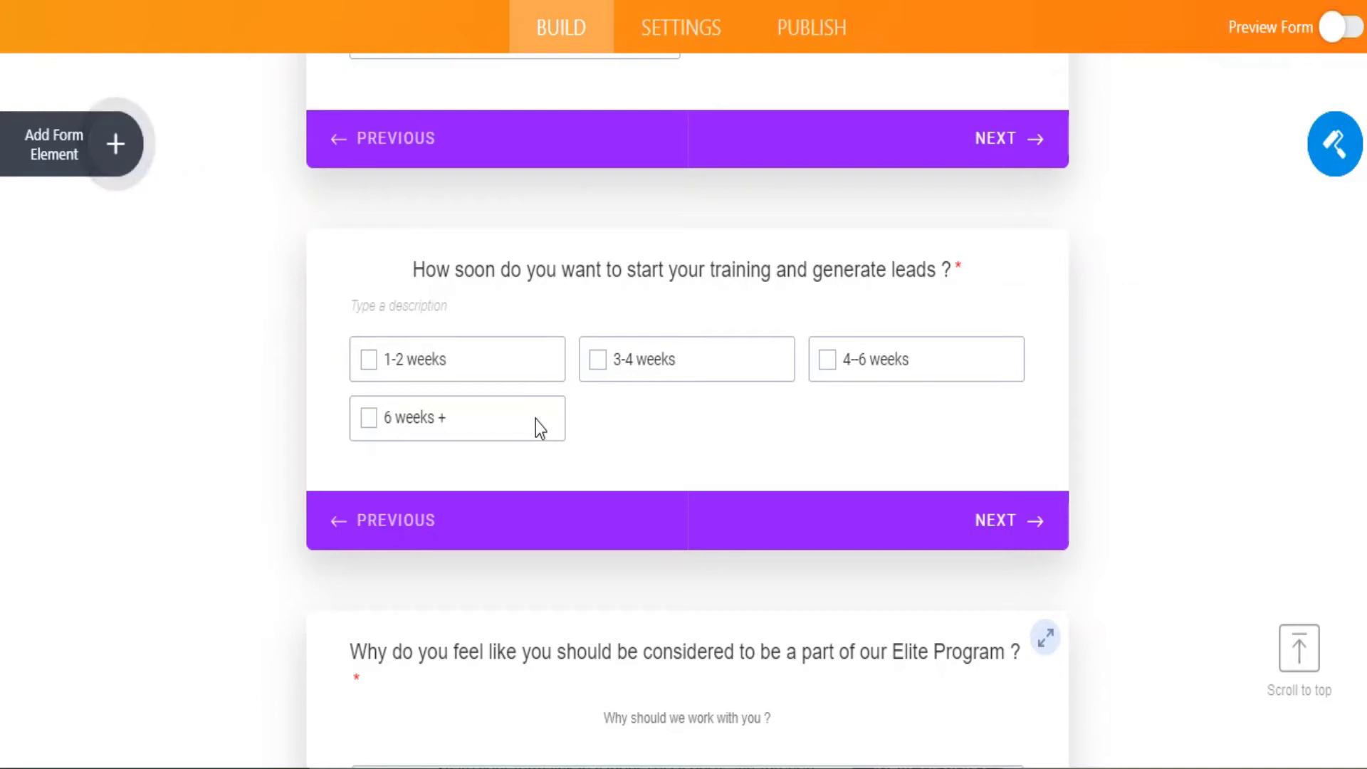
pyautogui.scroll(-10, 562, 388)
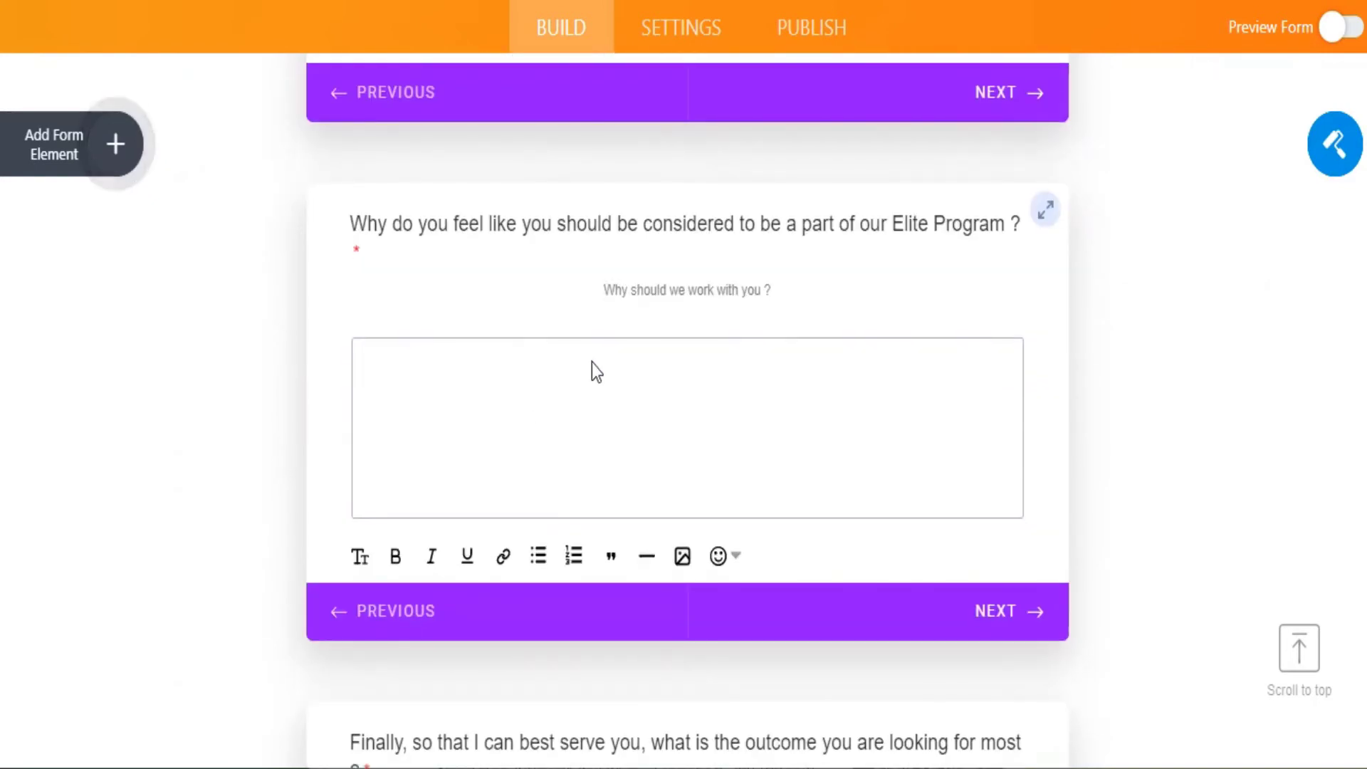
pyautogui.scroll(-16, 596, 357)
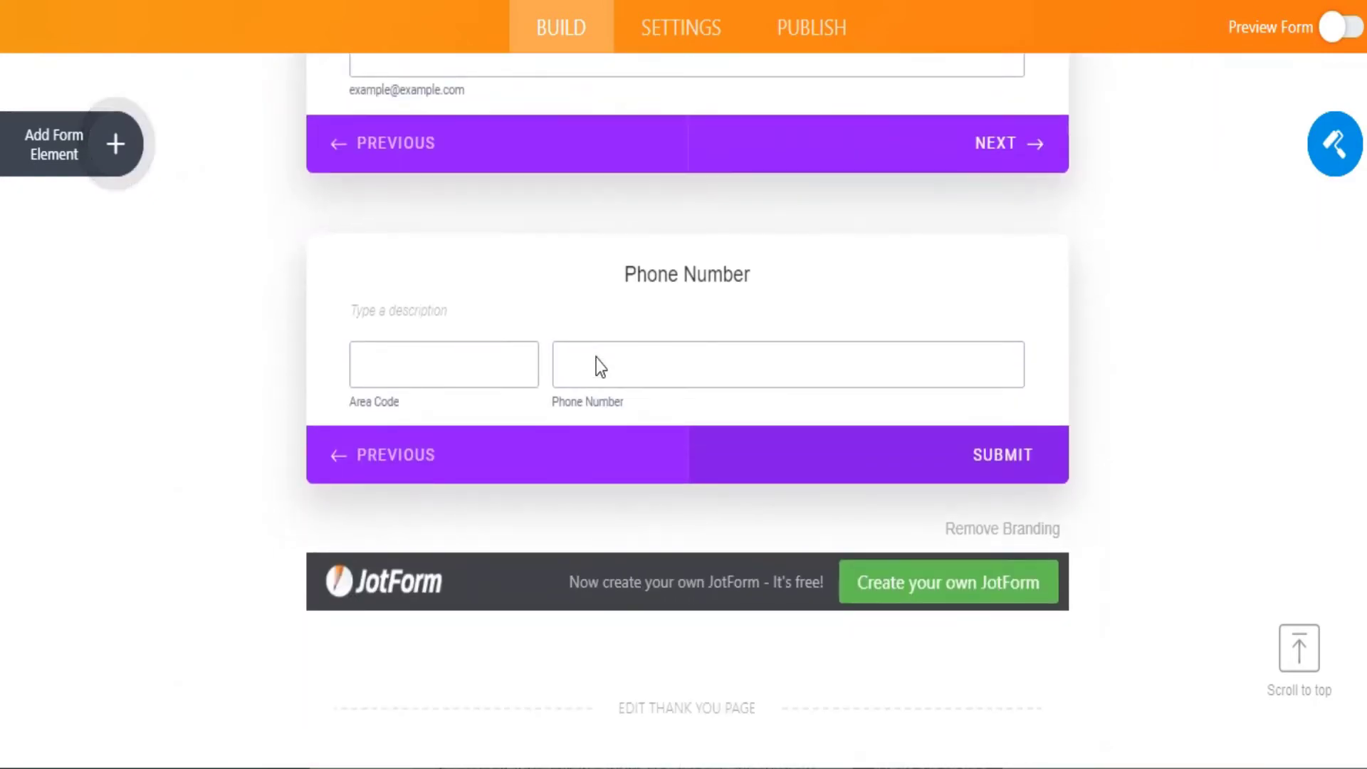
pyautogui.scroll(12, 595, 358)
pyautogui.scroll(20, 599, 357)
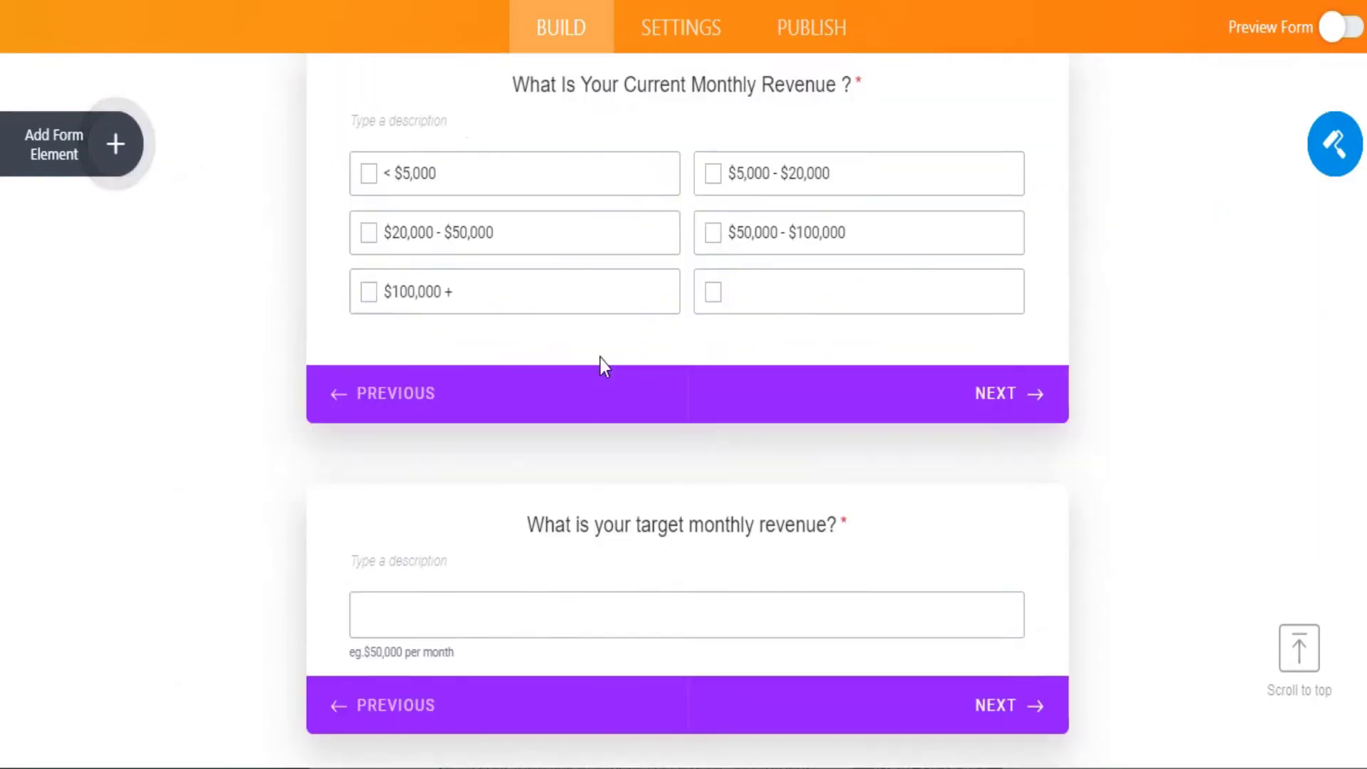
pyautogui.scroll(1, 600, 367)
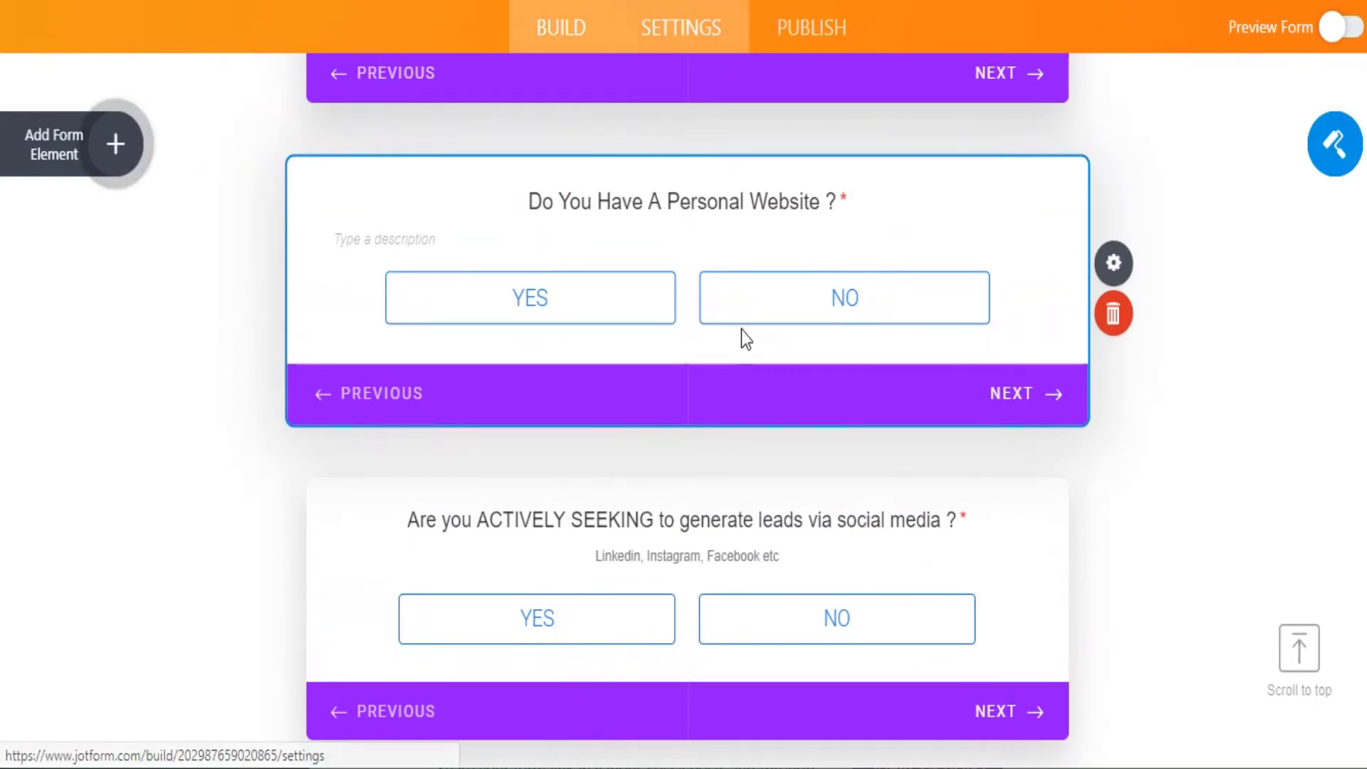
# Show the form's Conditions list and check condition 1's redirect to the default thank-you page.
pyautogui.click(680, 28)
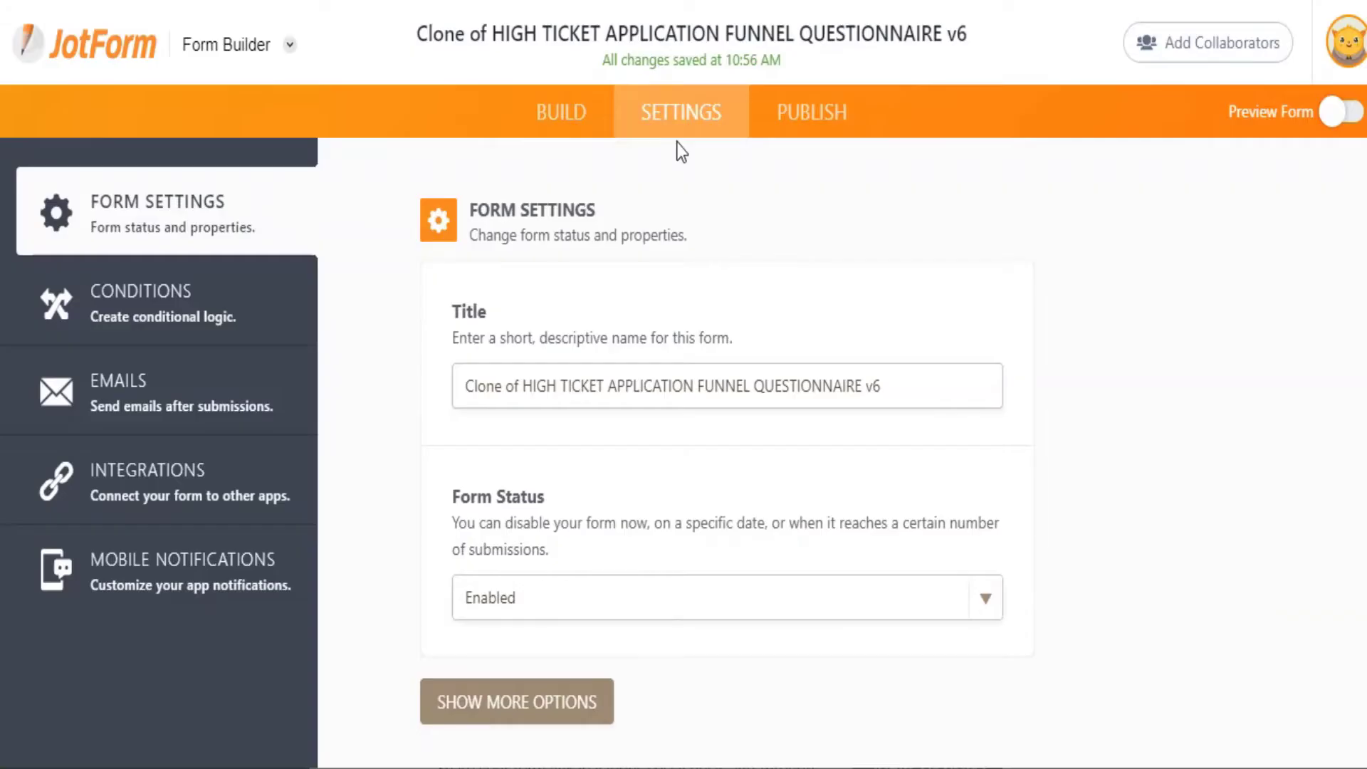
pyautogui.click(171, 295)
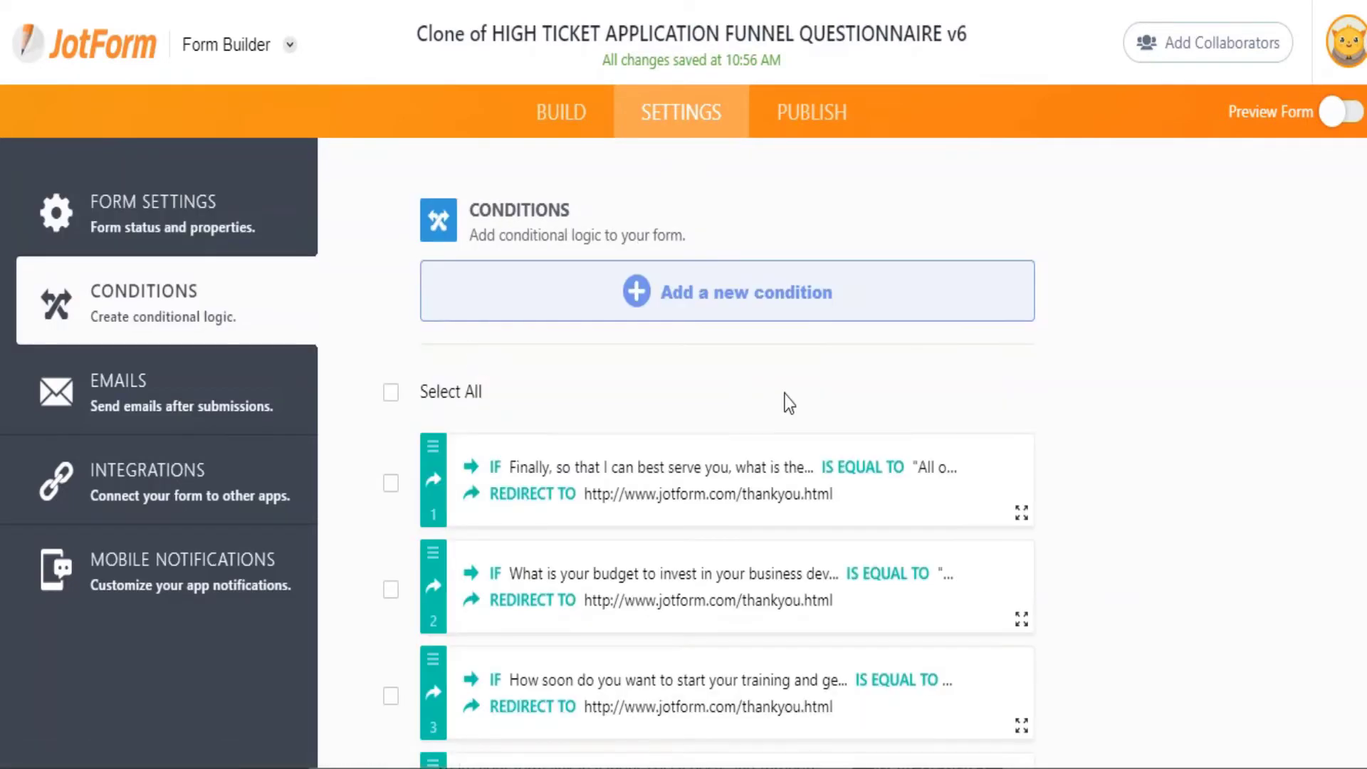
pyautogui.scroll(-1, 788, 403)
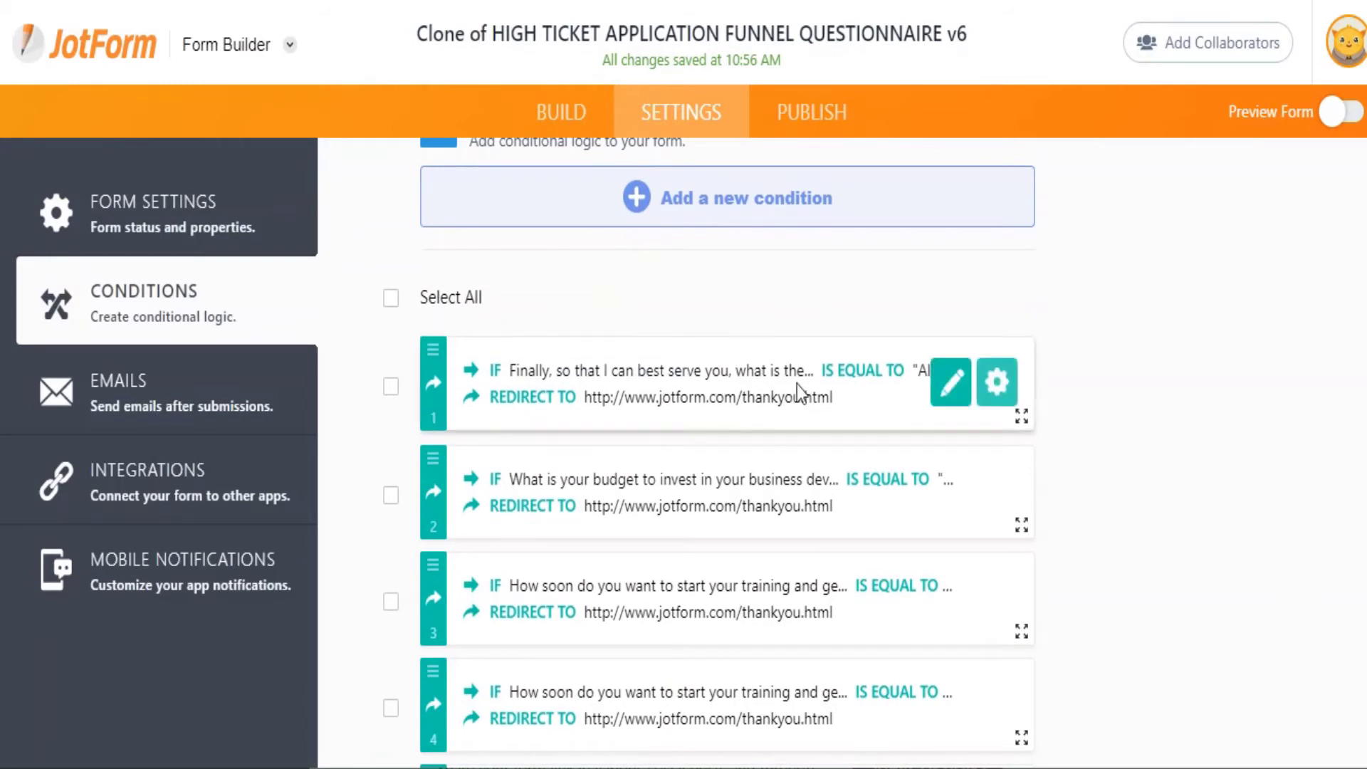
pyautogui.click(953, 388)
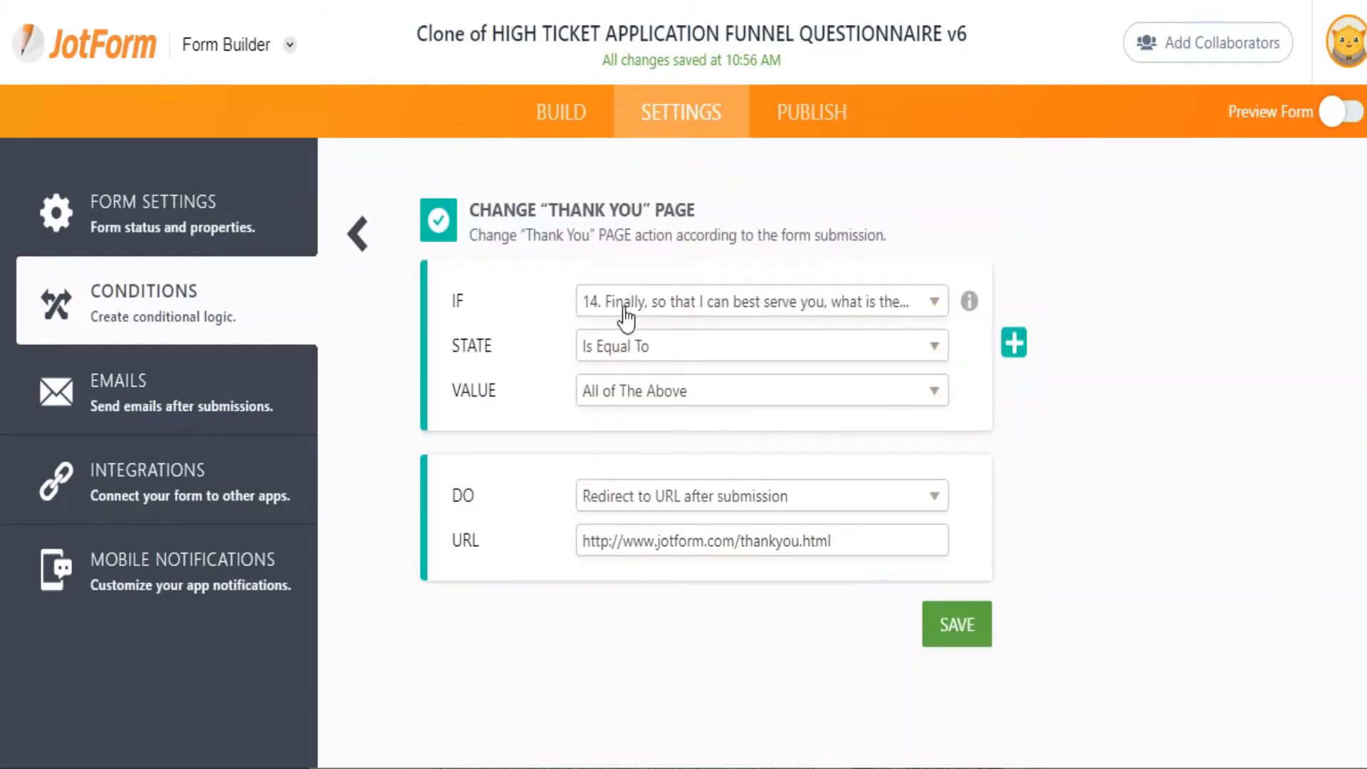
pyautogui.click(359, 232)
pyautogui.scroll(-1, 714, 484)
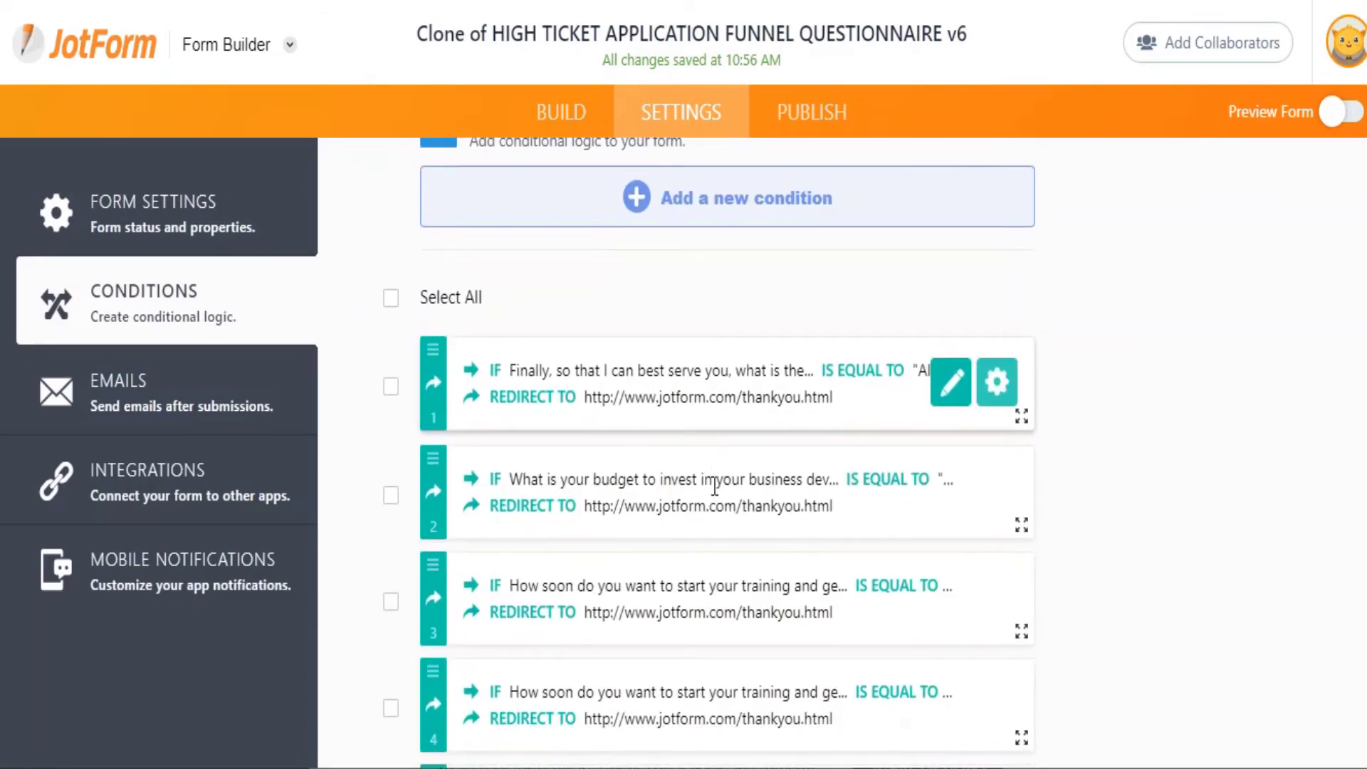
pyautogui.scroll(-2, 714, 487)
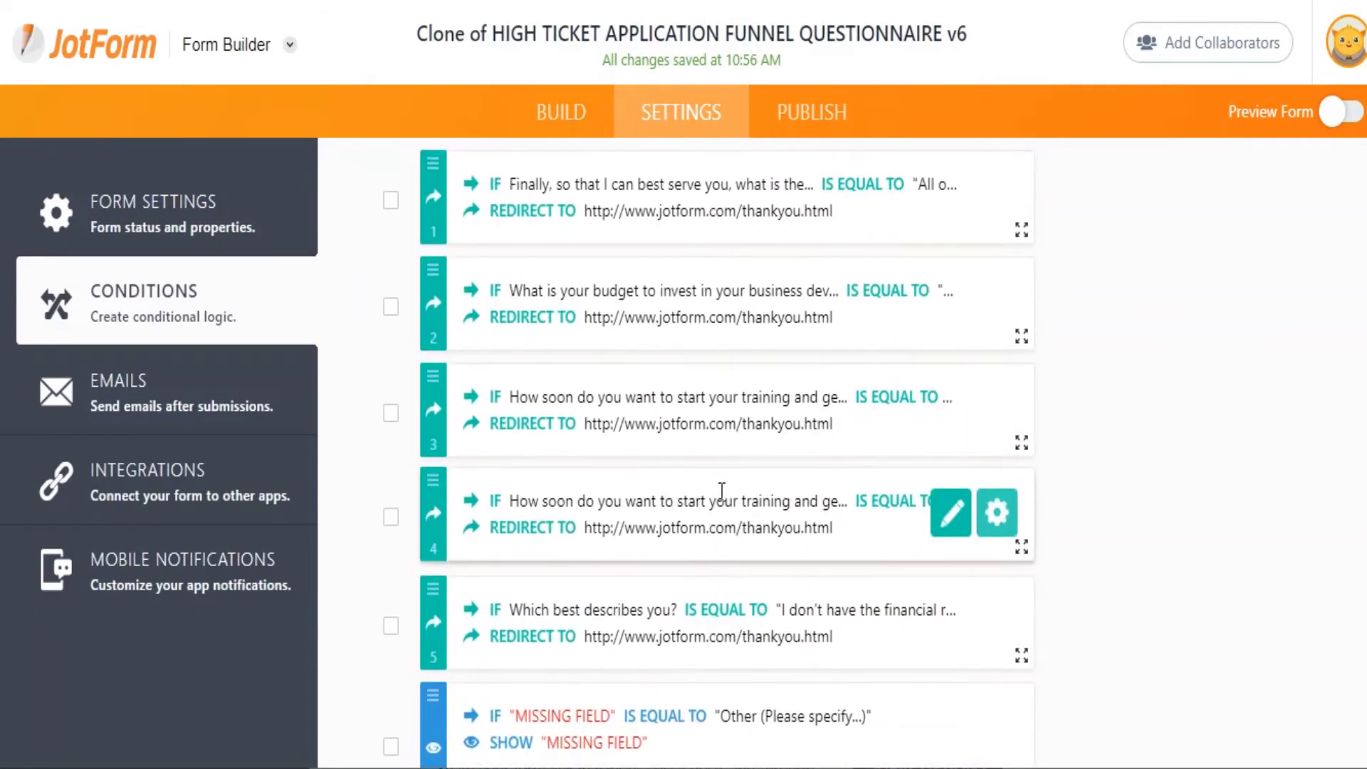
# Redirect the '6 weeks +' start-time condition to the custom dnq disqualification URL and save it.
pyautogui.click(949, 405)
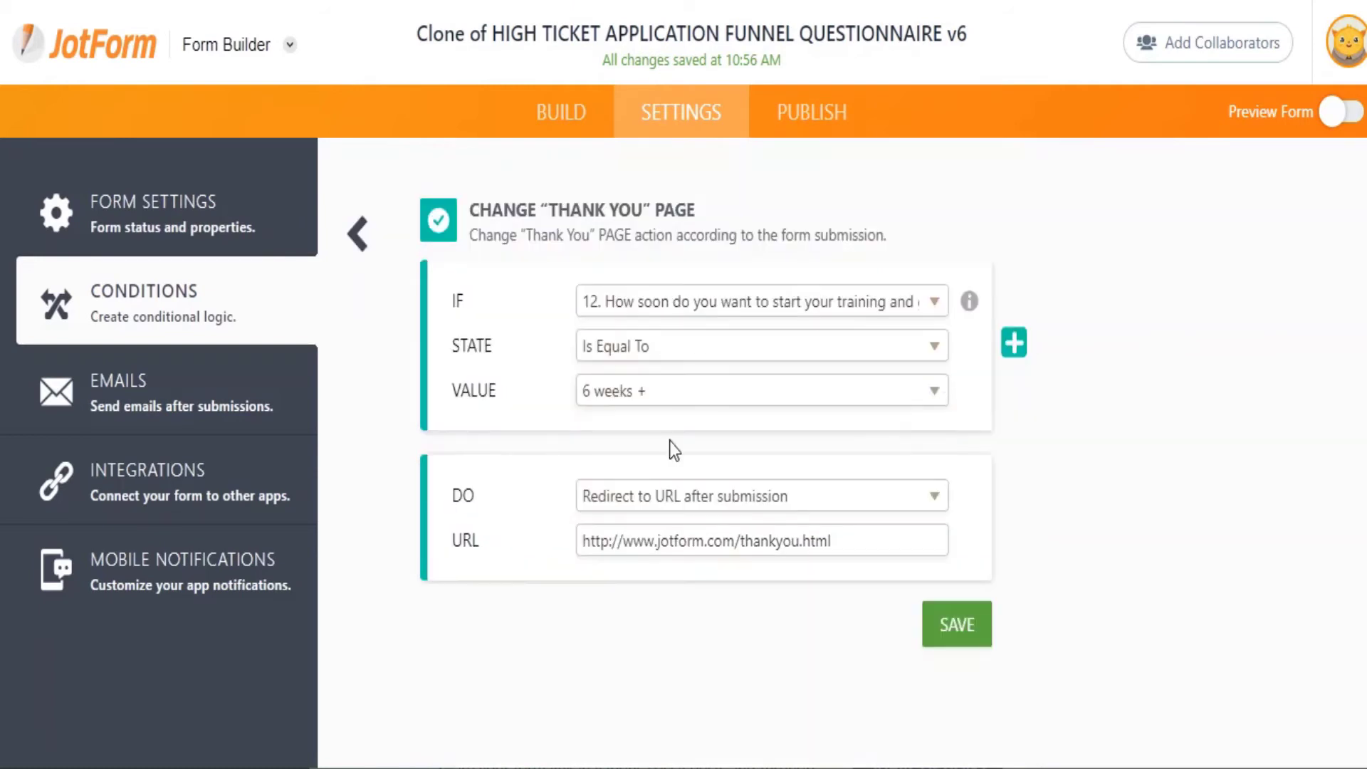
pyautogui.click(614, 308)
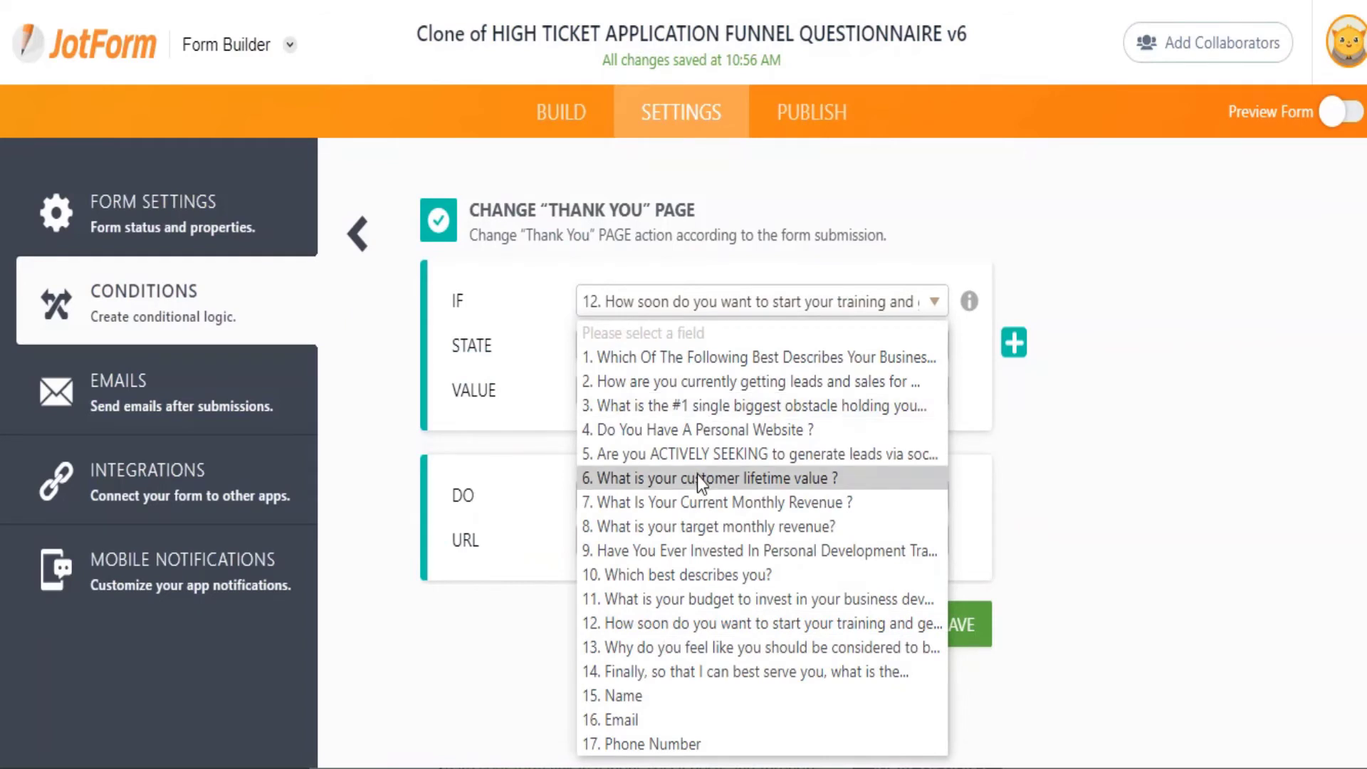
pyautogui.click(673, 627)
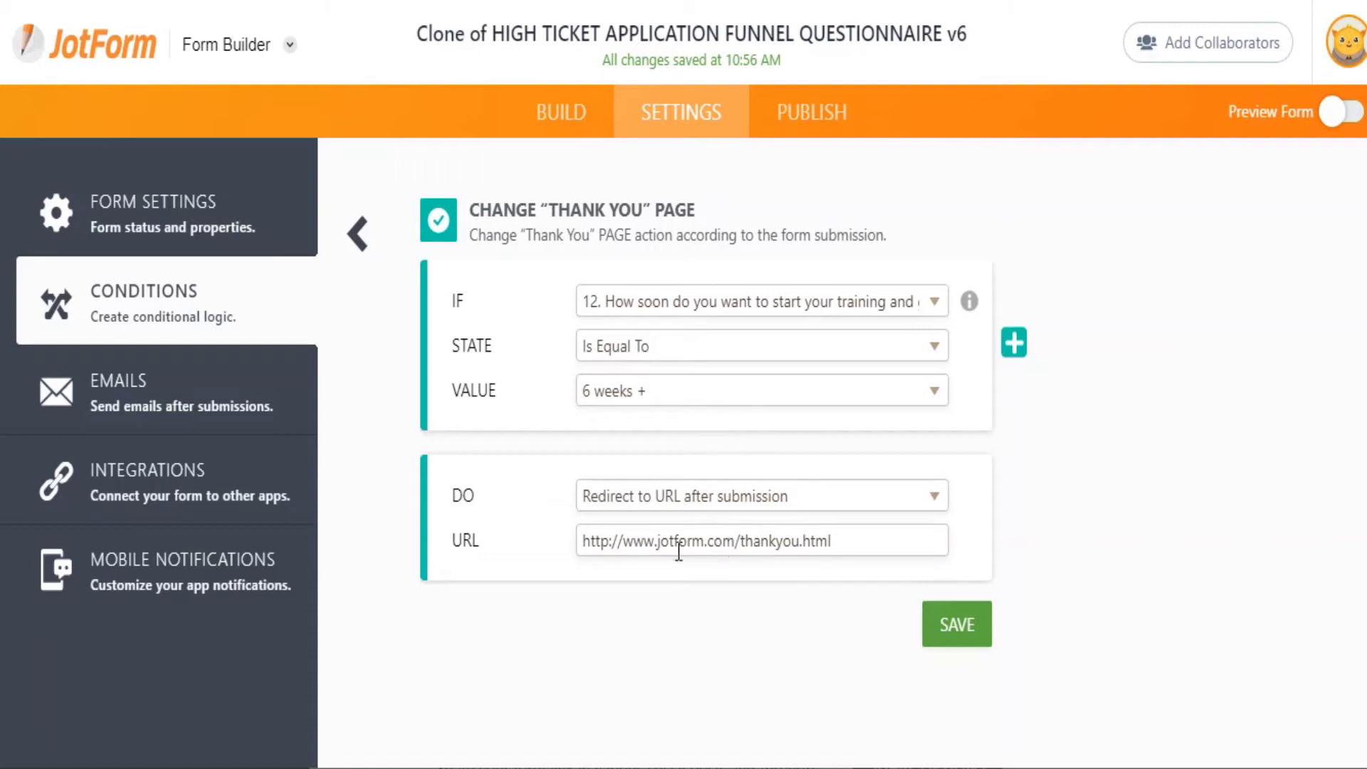
pyautogui.moveTo(585, 539); pyautogui.dragTo(878, 535)
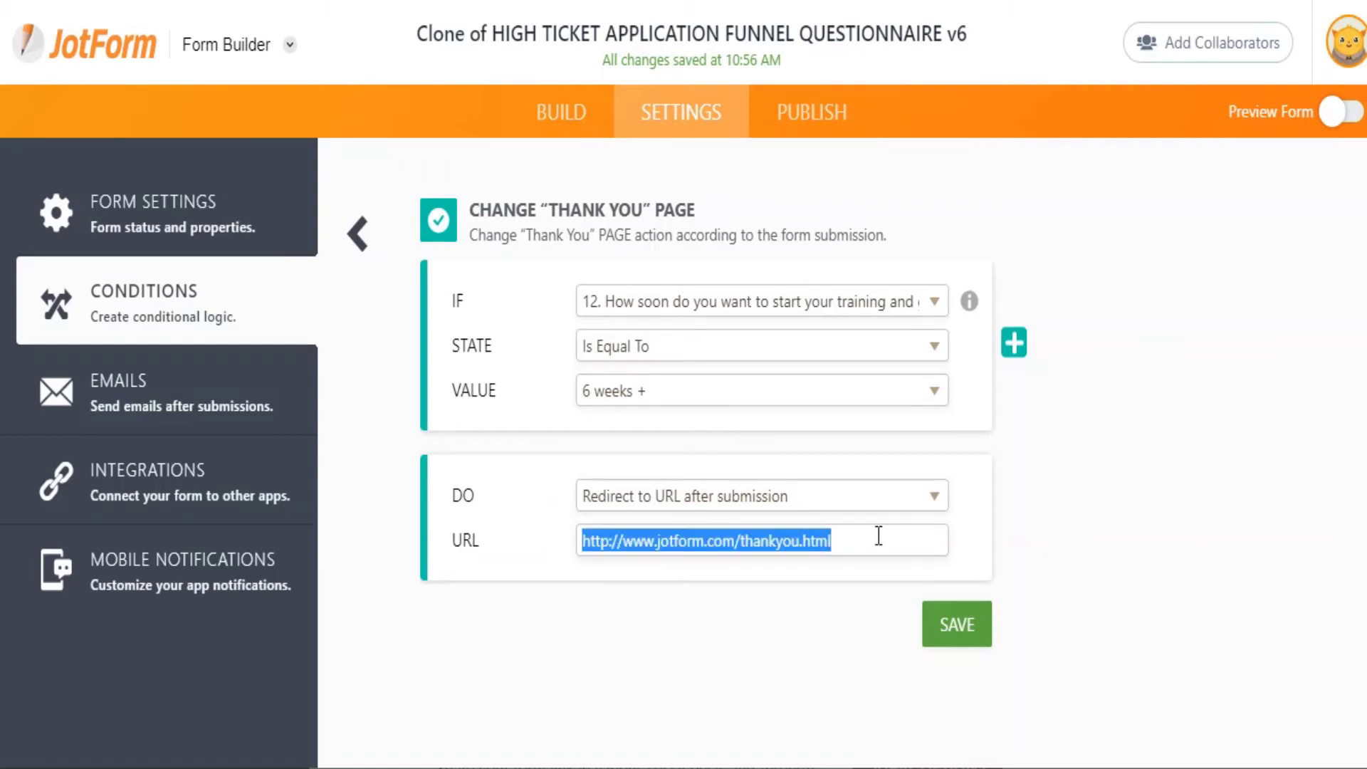
pyautogui.write('jo')
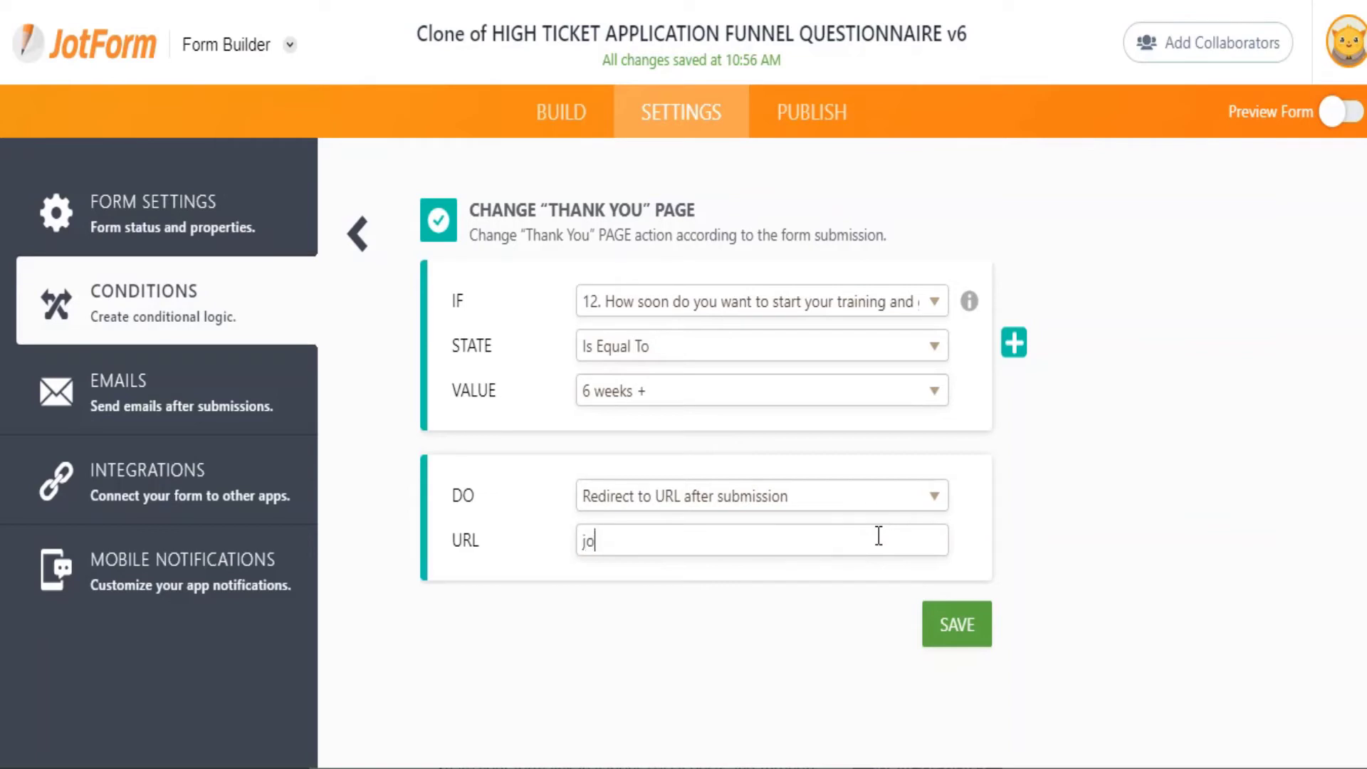
pyautogui.write('hnsmith/dnq')
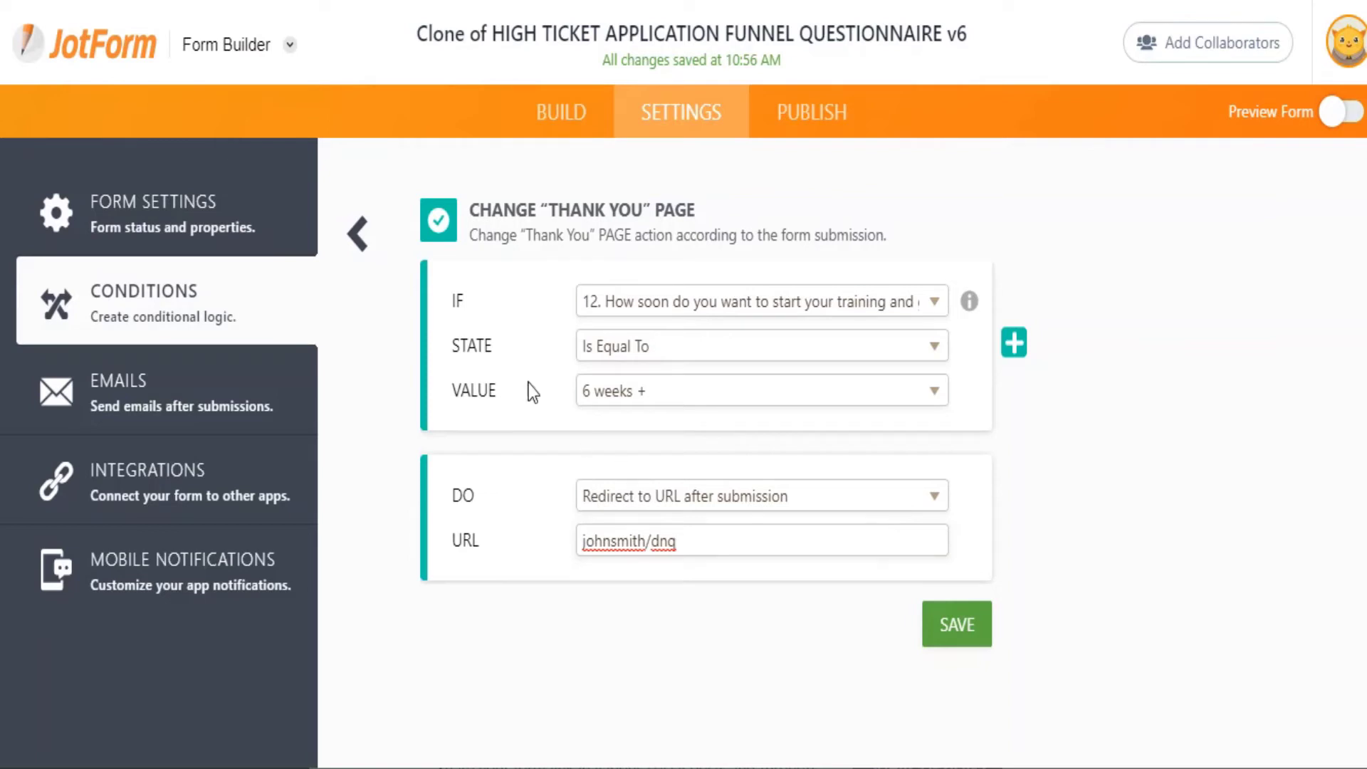
pyautogui.click(954, 624)
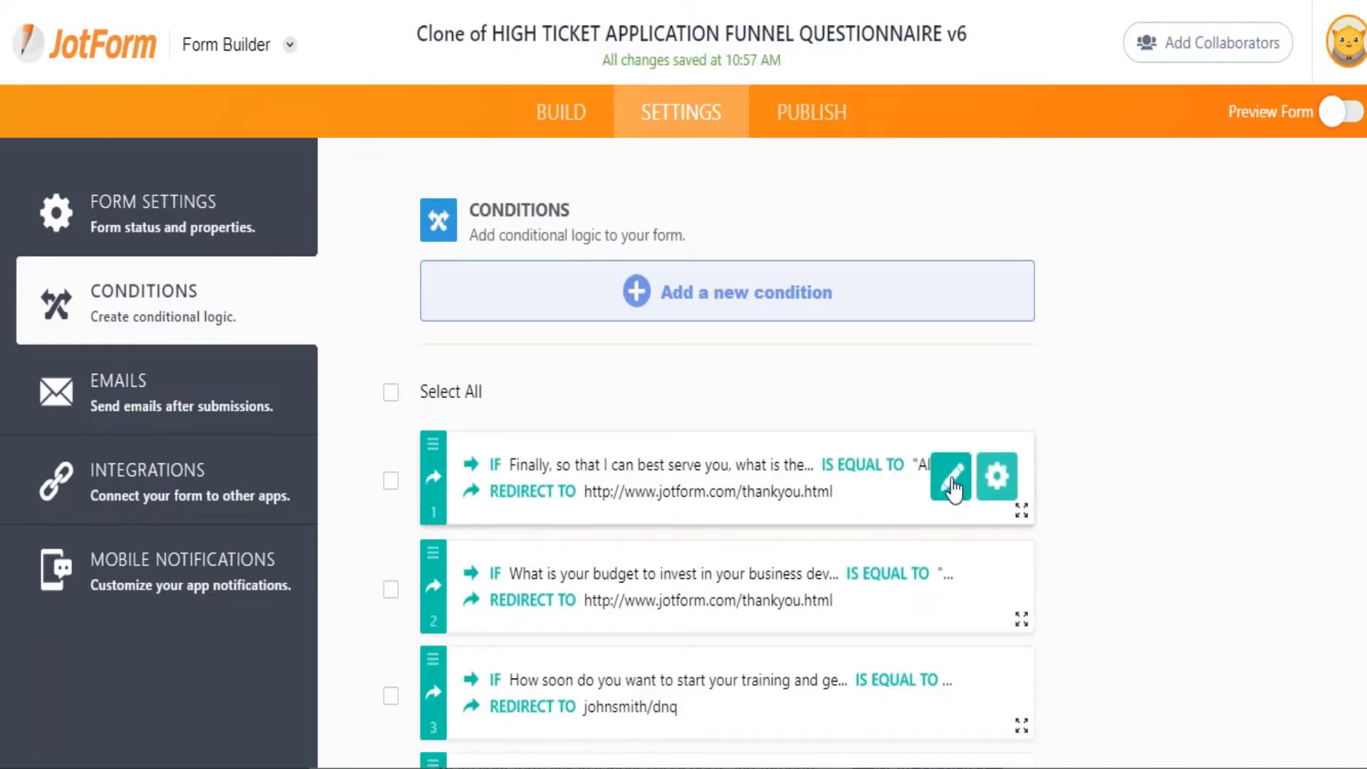
# Set condition 1 to fire when 'Do You Have A Personal Website ?' Is Equal To YES.
pyautogui.click(952, 480)
pyautogui.click(648, 316)
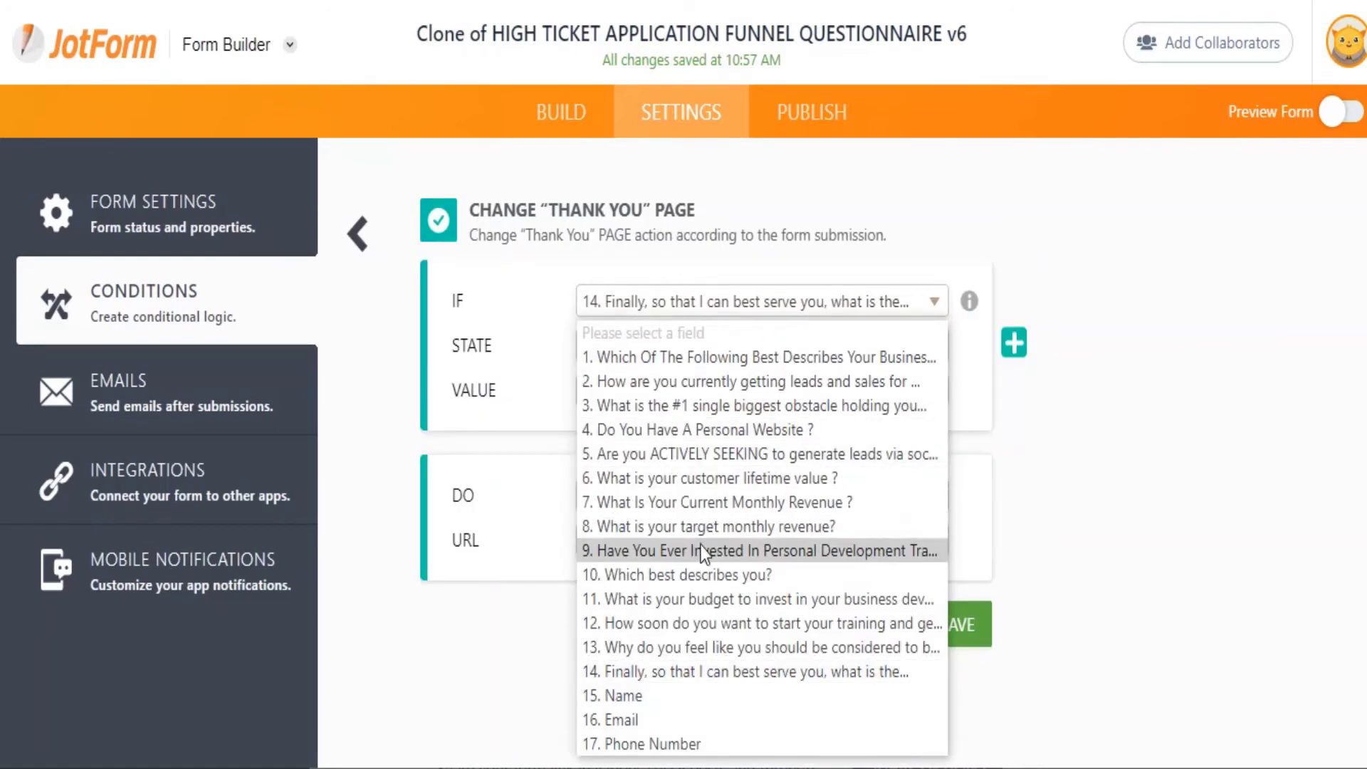
pyautogui.click(694, 434)
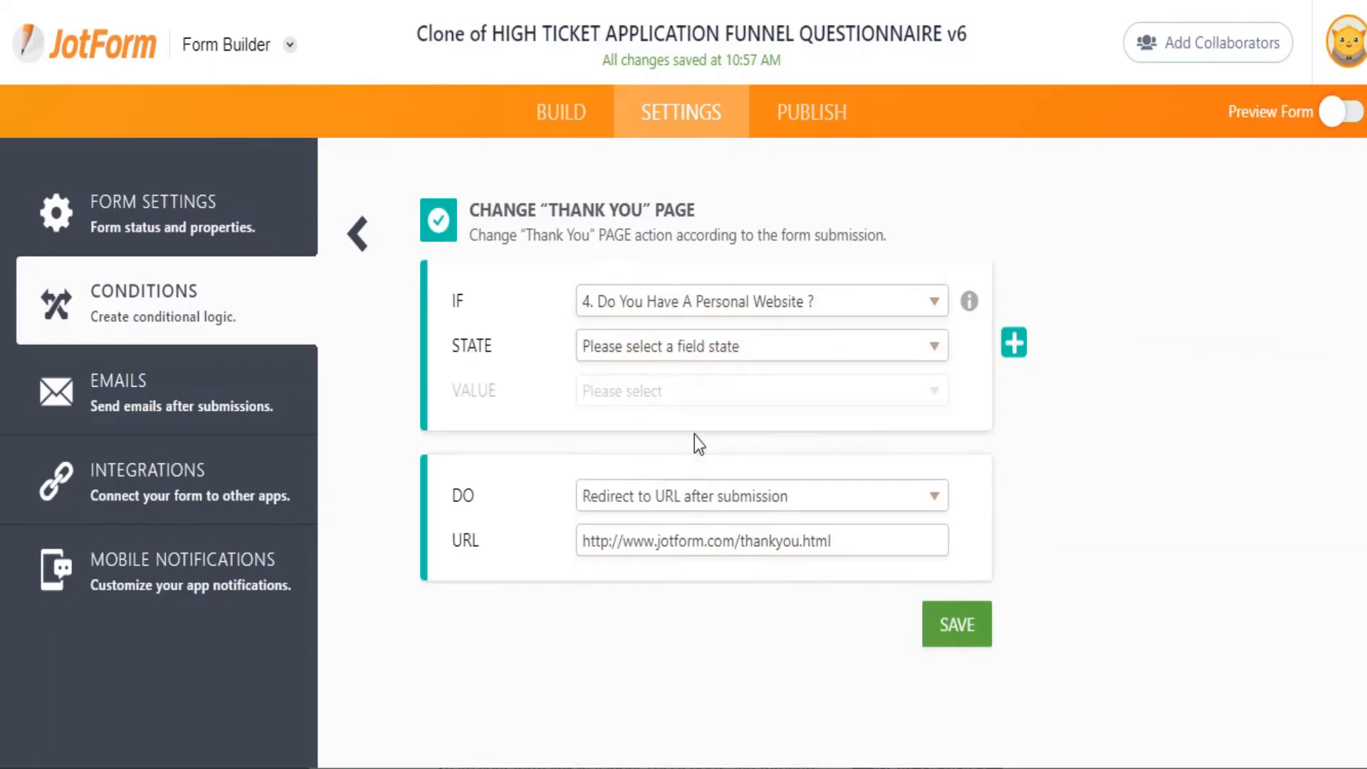
pyautogui.click(673, 355)
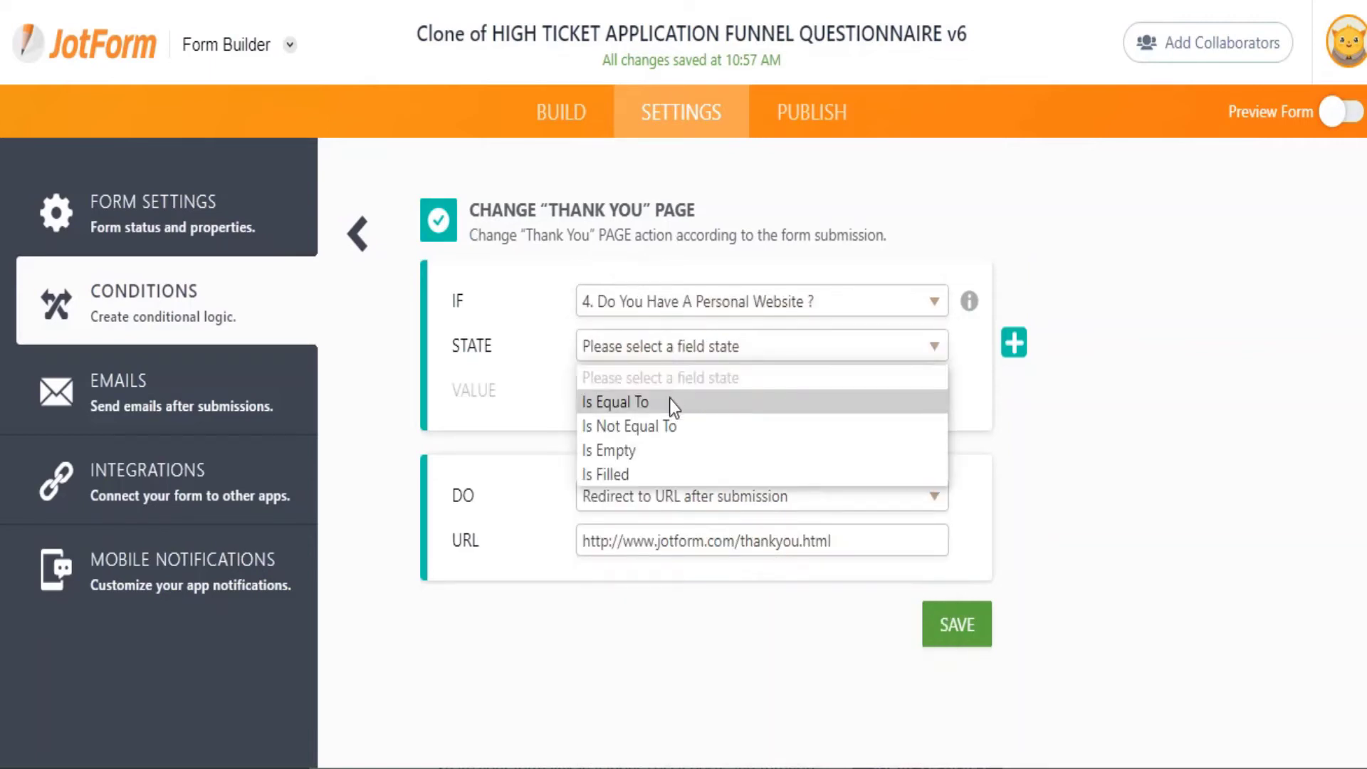
pyautogui.click(669, 401)
pyautogui.click(692, 393)
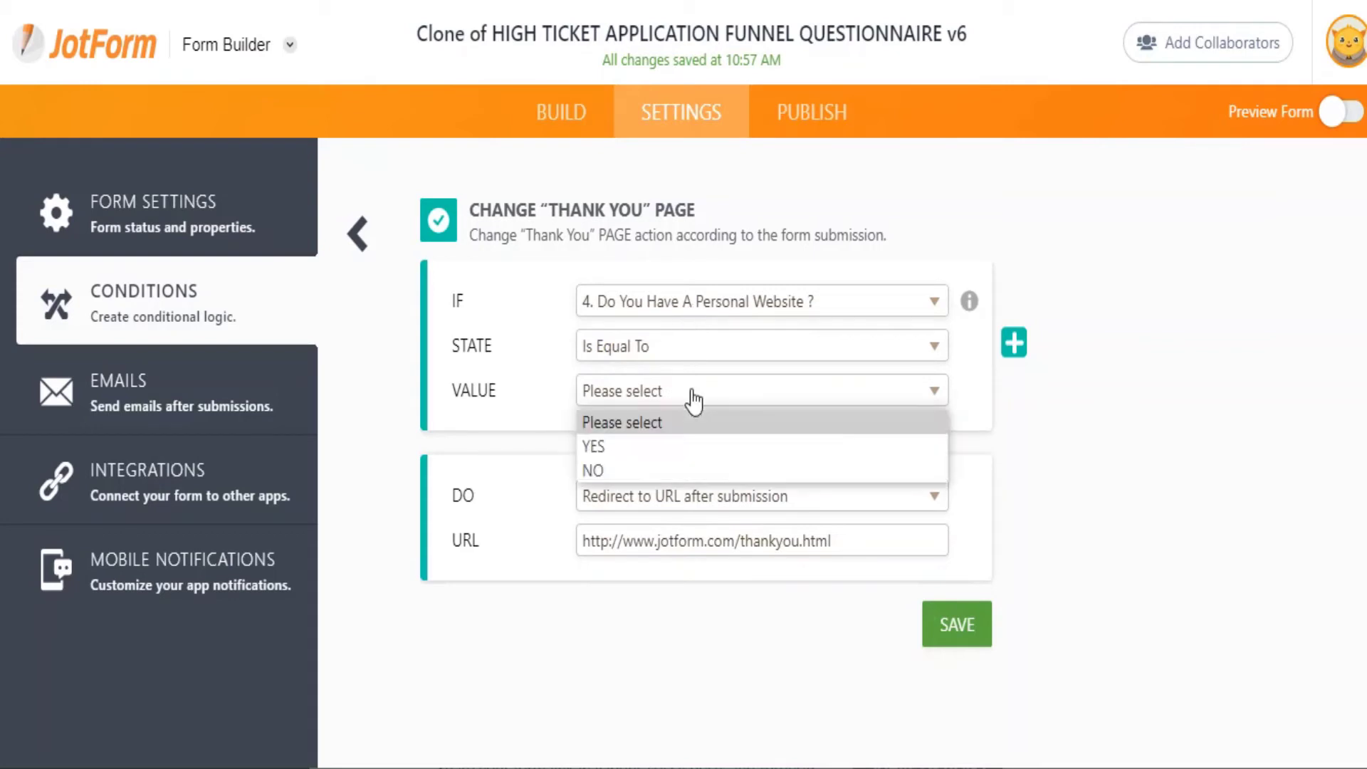
pyautogui.click(688, 454)
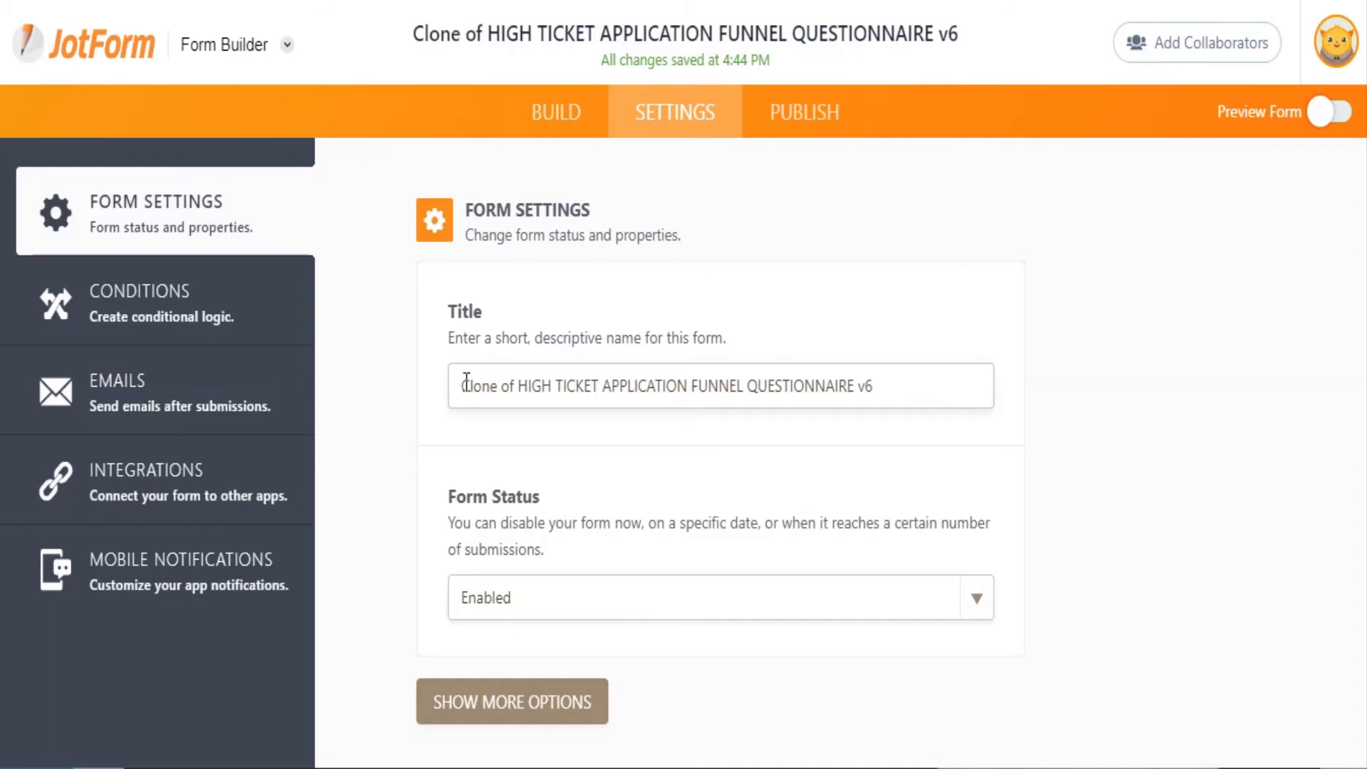
# Replace the form title with 'Test Questionnaire'.
pyautogui.tripleClick(985, 381)
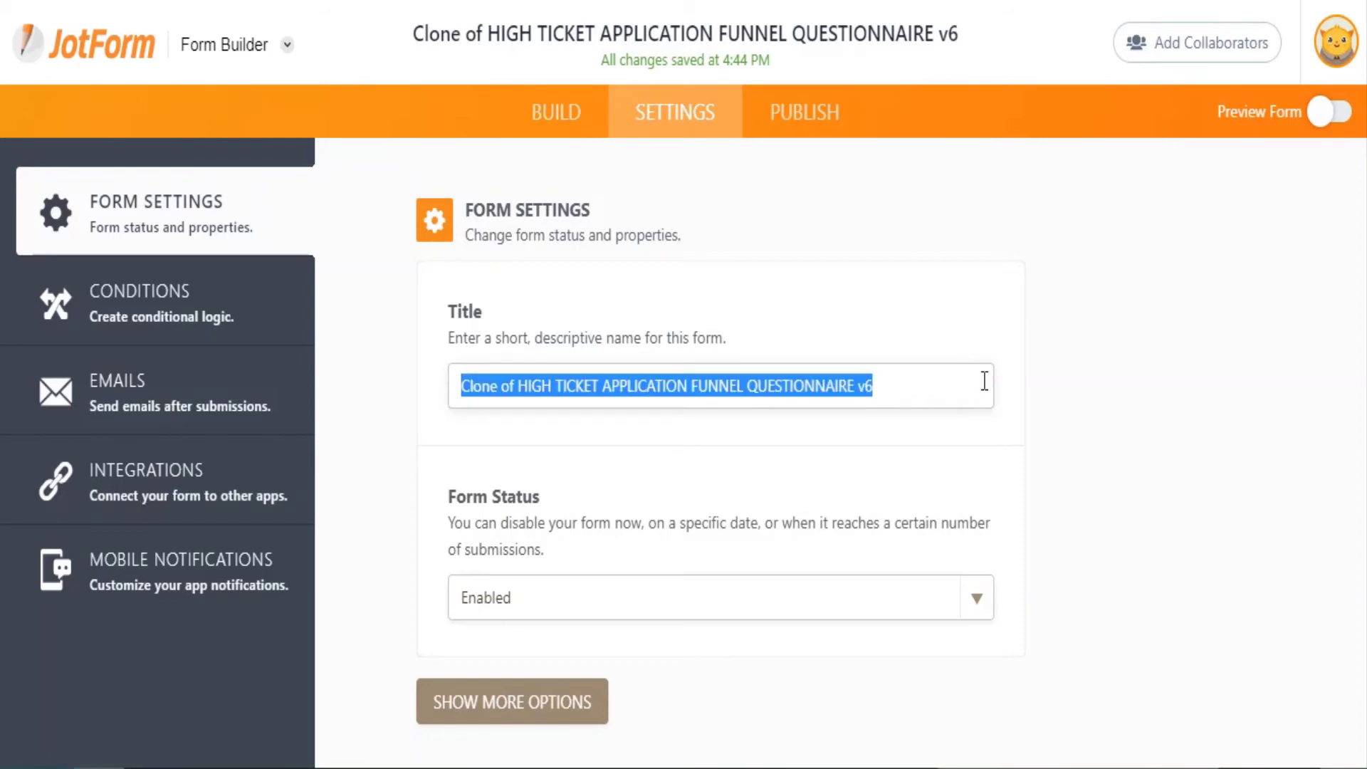
pyautogui.write('Test ')
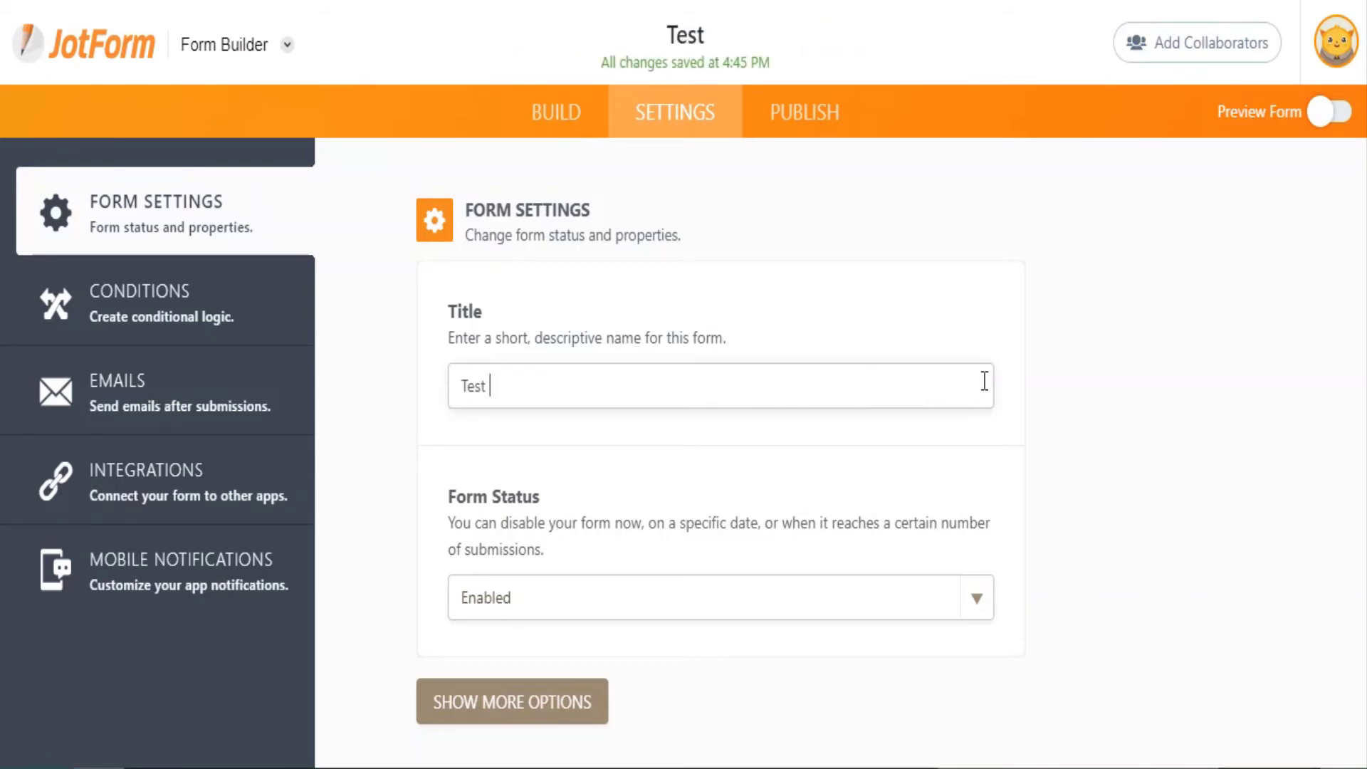
pyautogui.write('Questi')
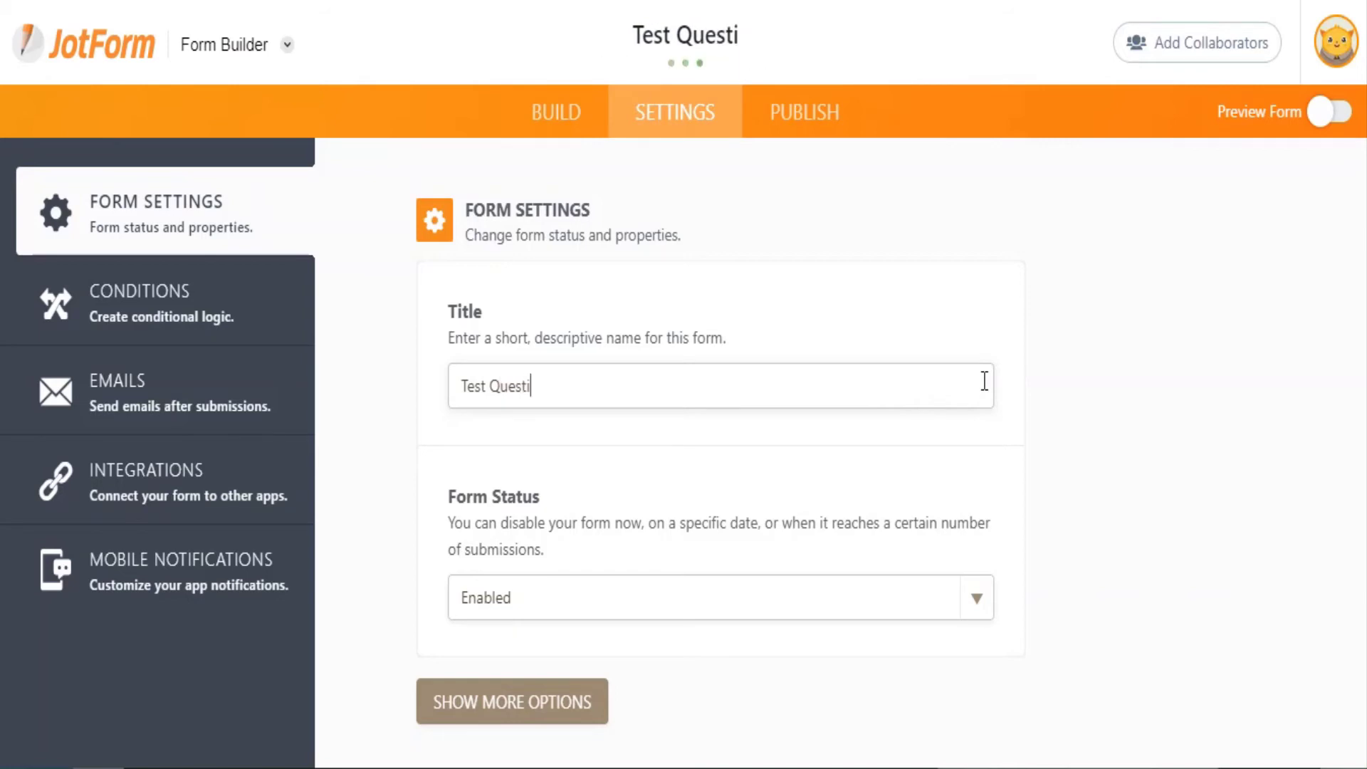
pyautogui.write('onnaire')
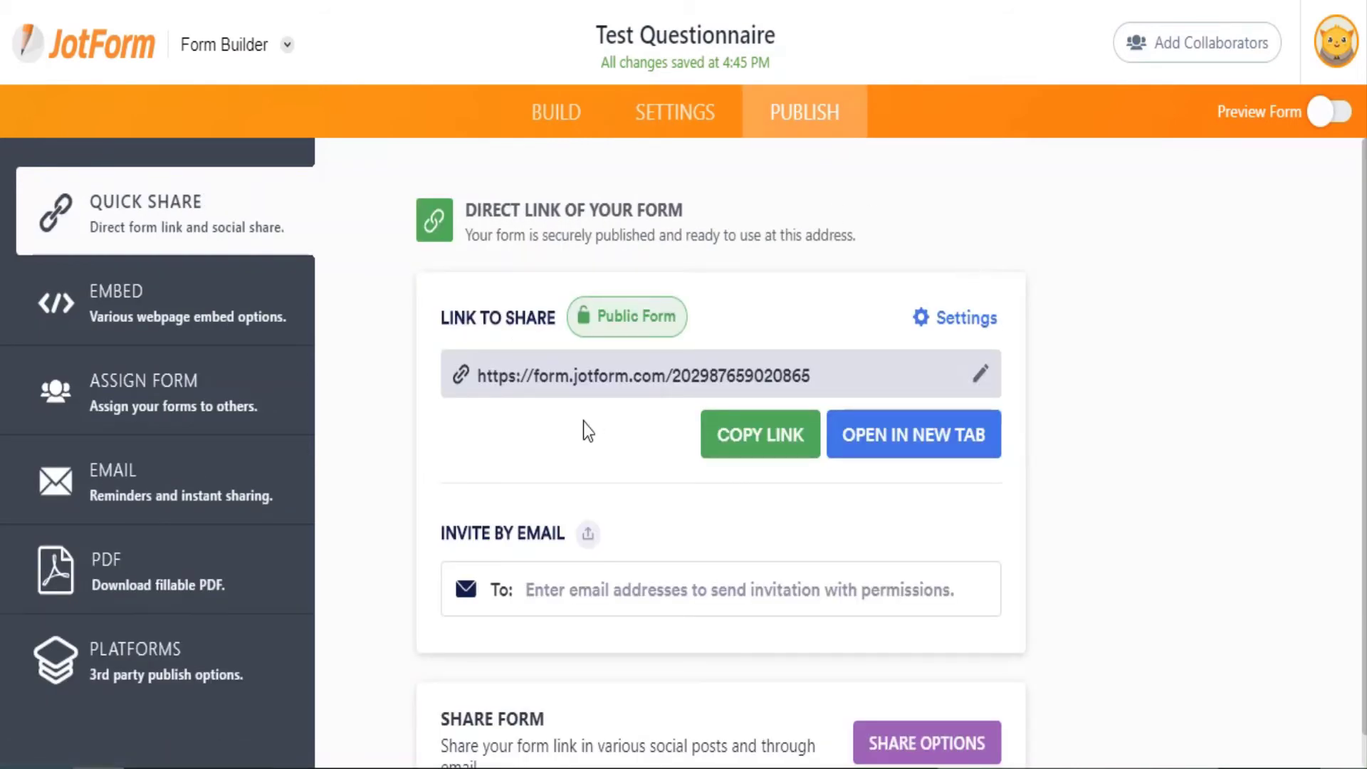
# Copy the form's direct link from the Link to Share box.
pyautogui.tripleClick(568, 376)
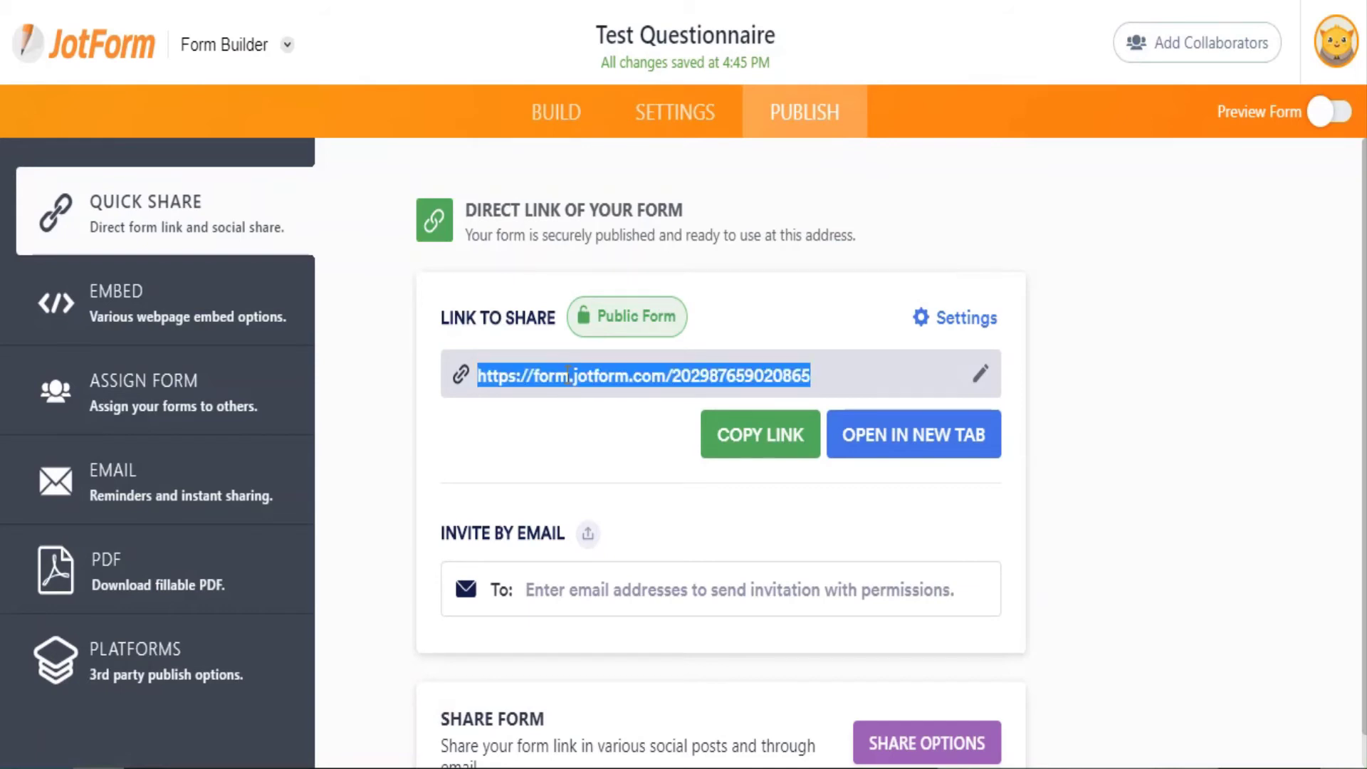
pyautogui.rightClick(566, 376)
pyautogui.click(638, 398)
pyautogui.hotkey('alt', 'Tab')
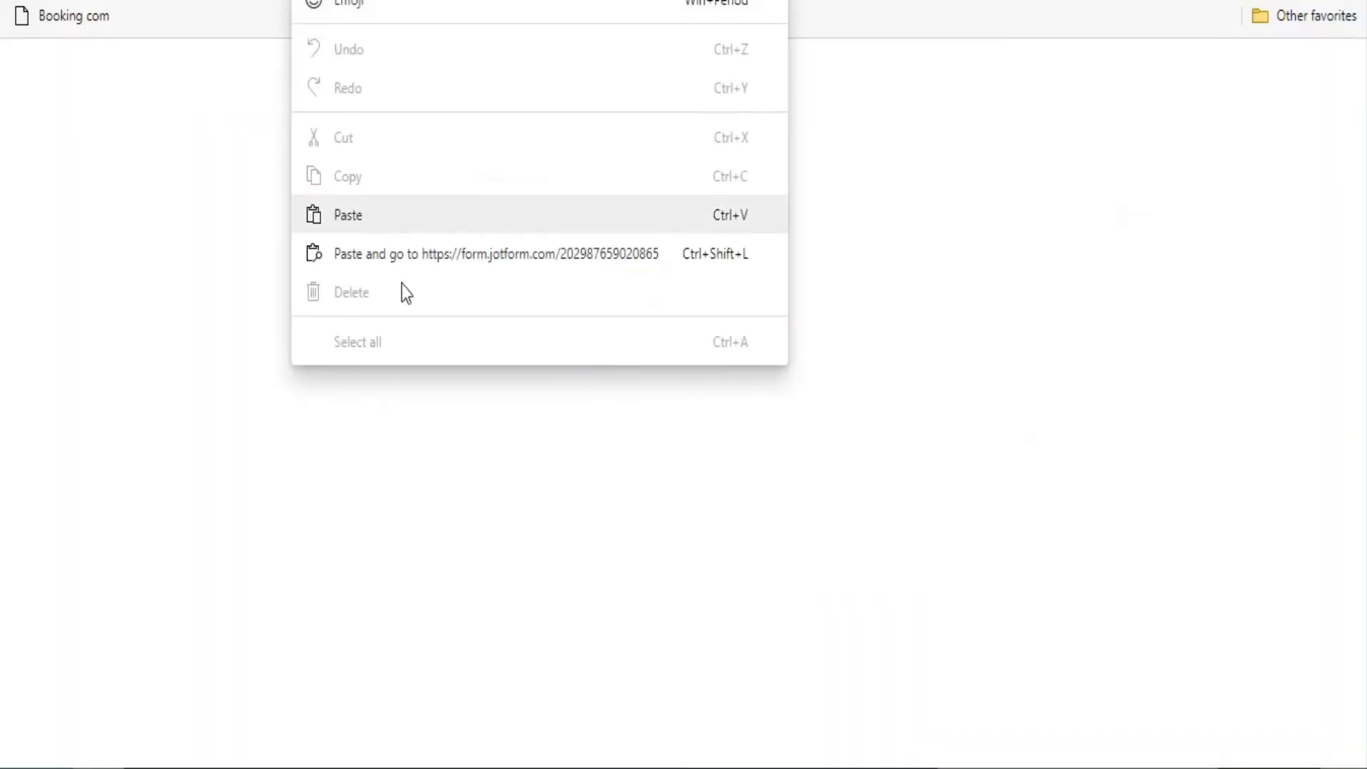
# Load the copied form link in the browser with Paste and go.
pyautogui.click(397, 251)
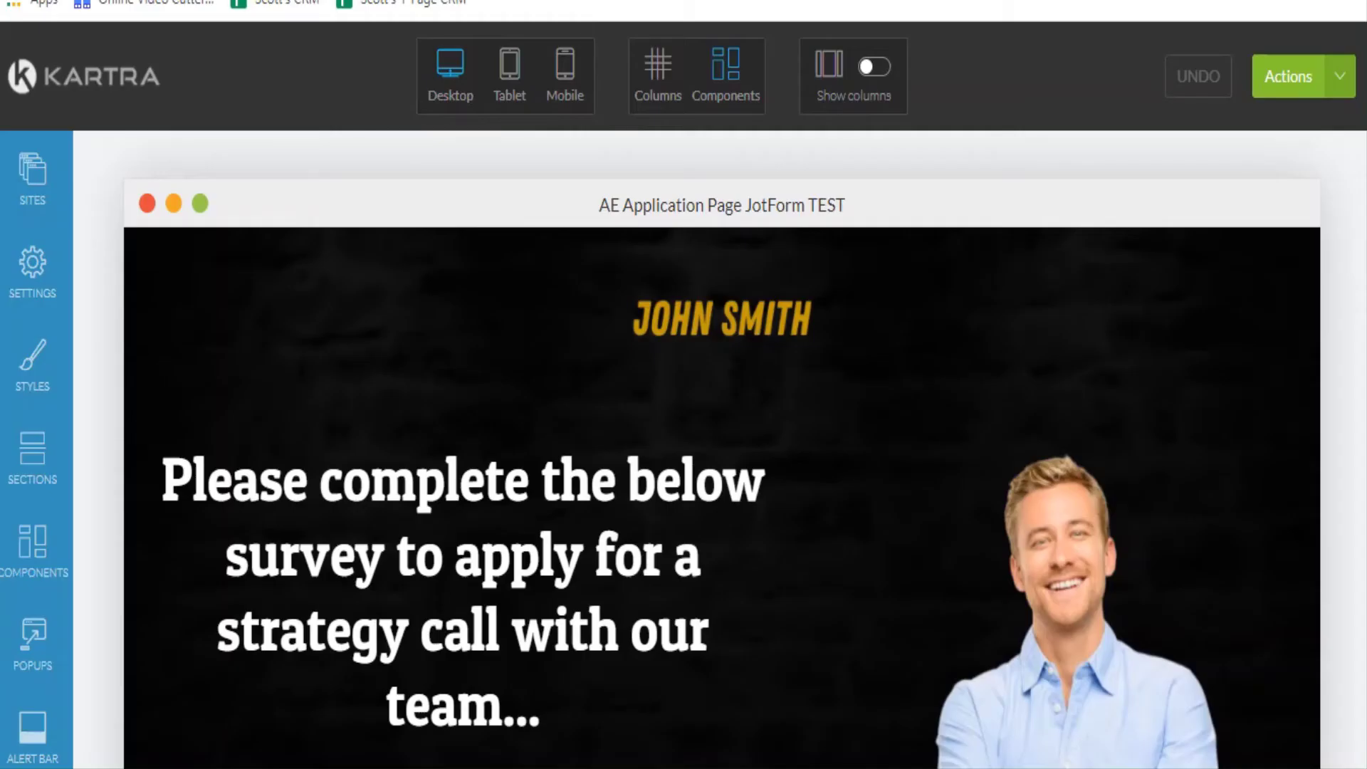
# Delete the old 17-question survey section from the Kartra page and confirm the deletion.
pyautogui.scroll(-5, 733, 395)
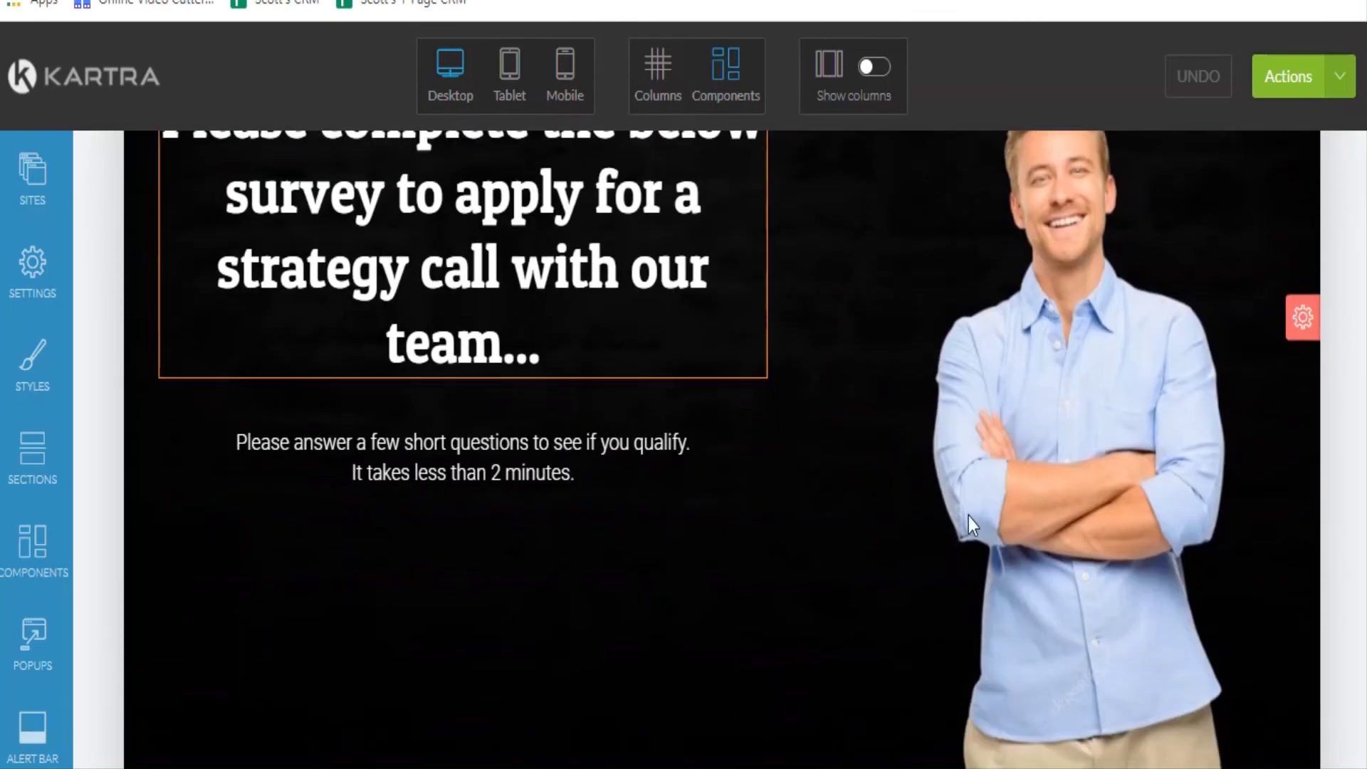
pyautogui.scroll(-10, 716, 479)
pyautogui.scroll(4, 696, 416)
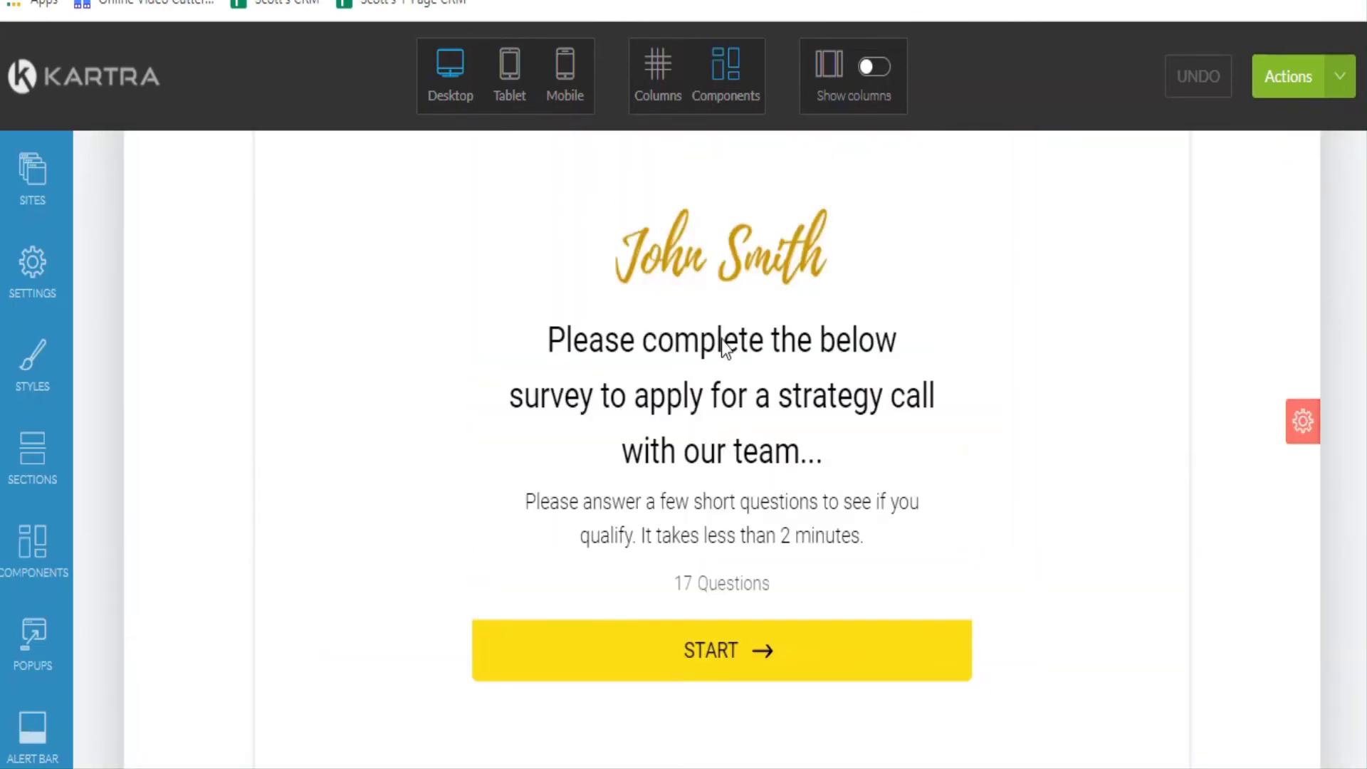
pyautogui.scroll(7, 721, 339)
pyautogui.scroll(-4, 737, 574)
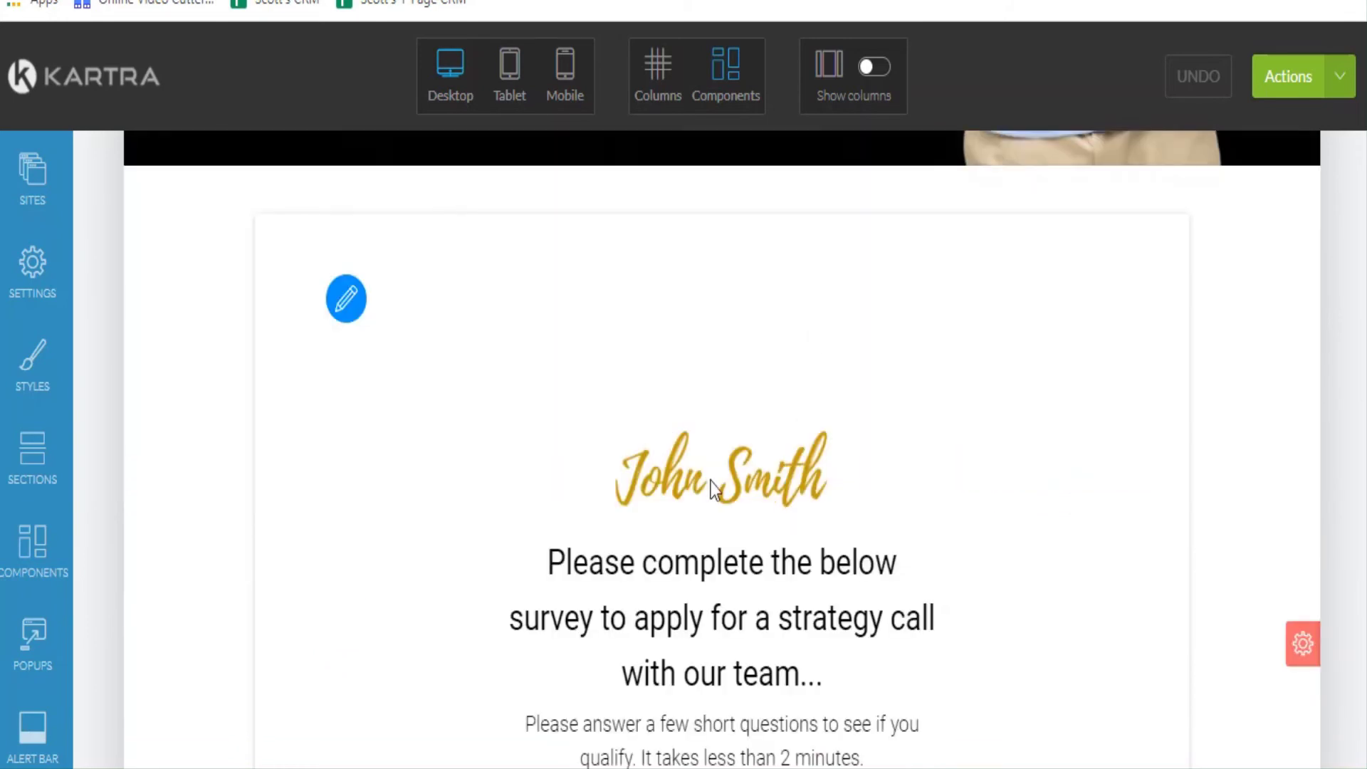
pyautogui.moveTo(1300, 644)
pyautogui.scroll(-3, 1297, 640)
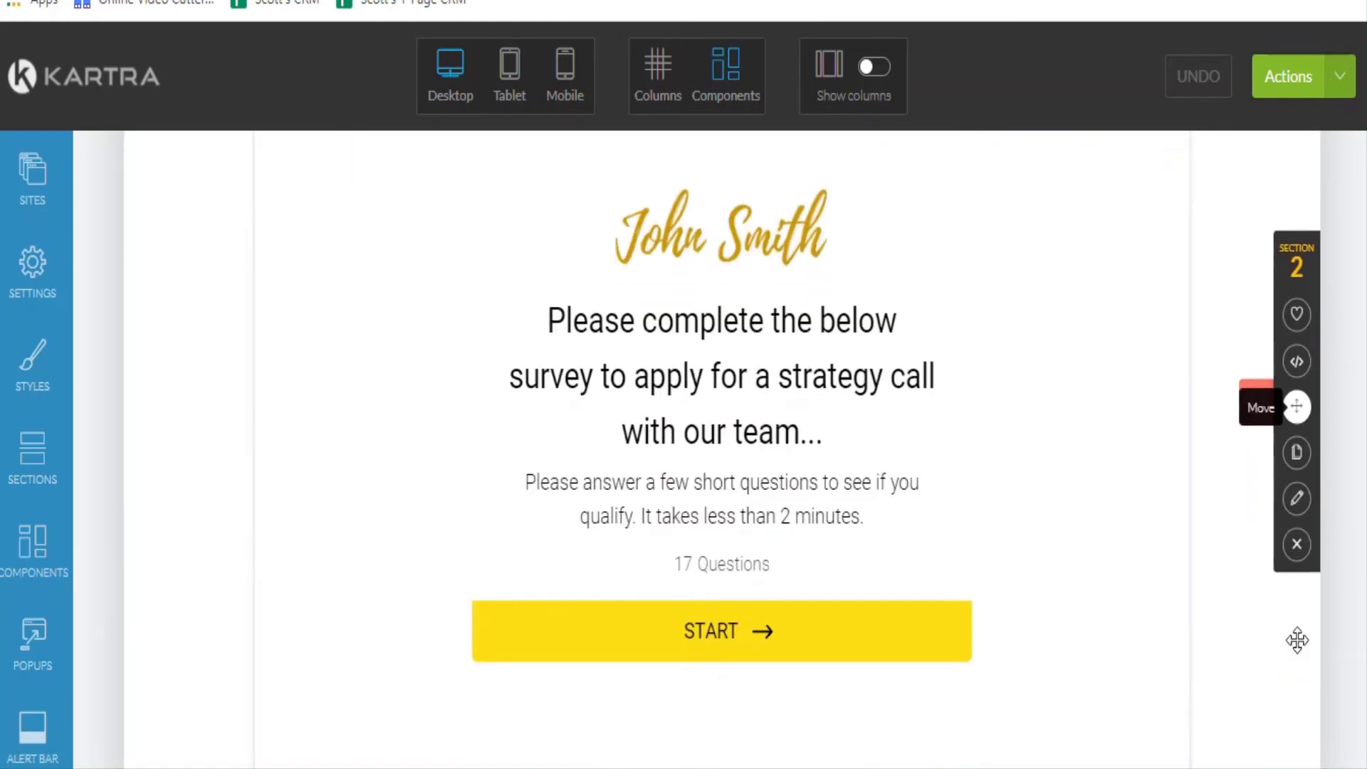
pyautogui.click(1296, 544)
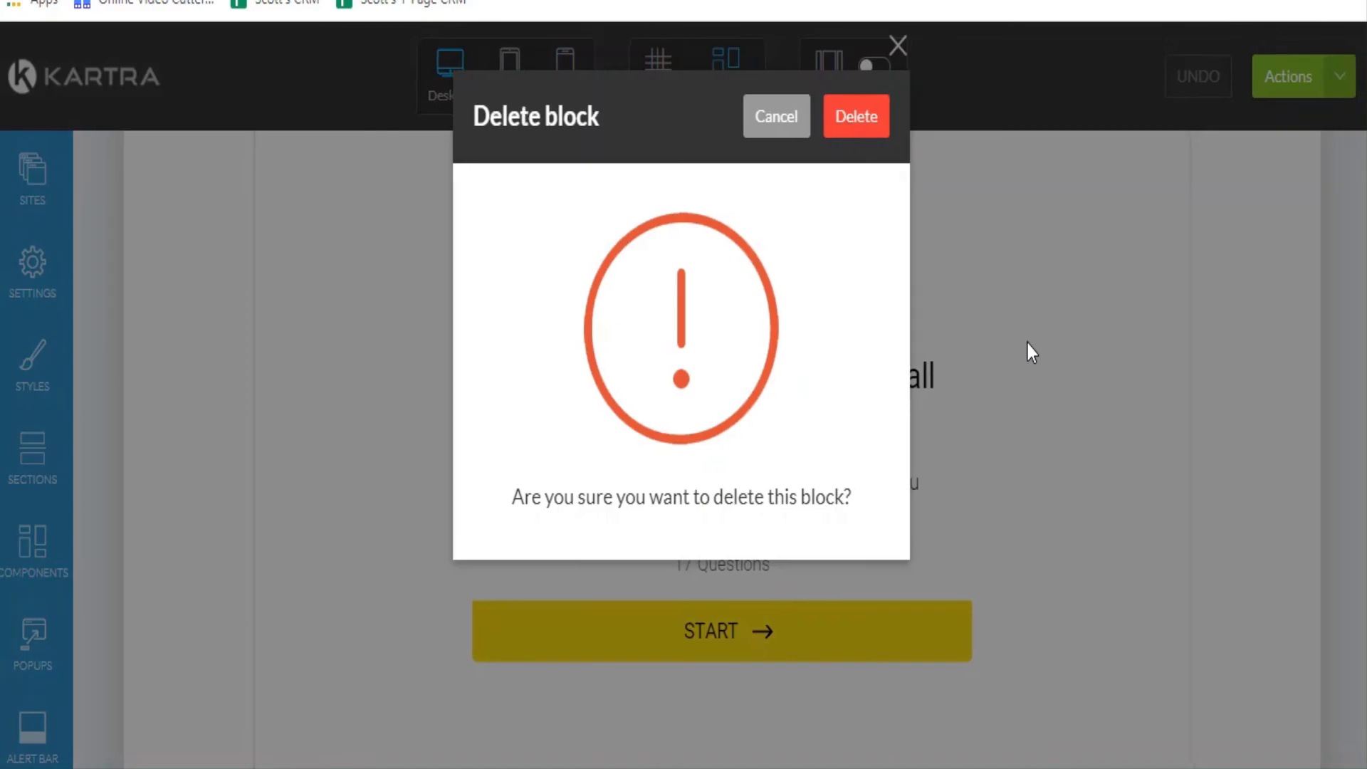
pyautogui.press('Return')
pyautogui.scroll(5, 605, 420)
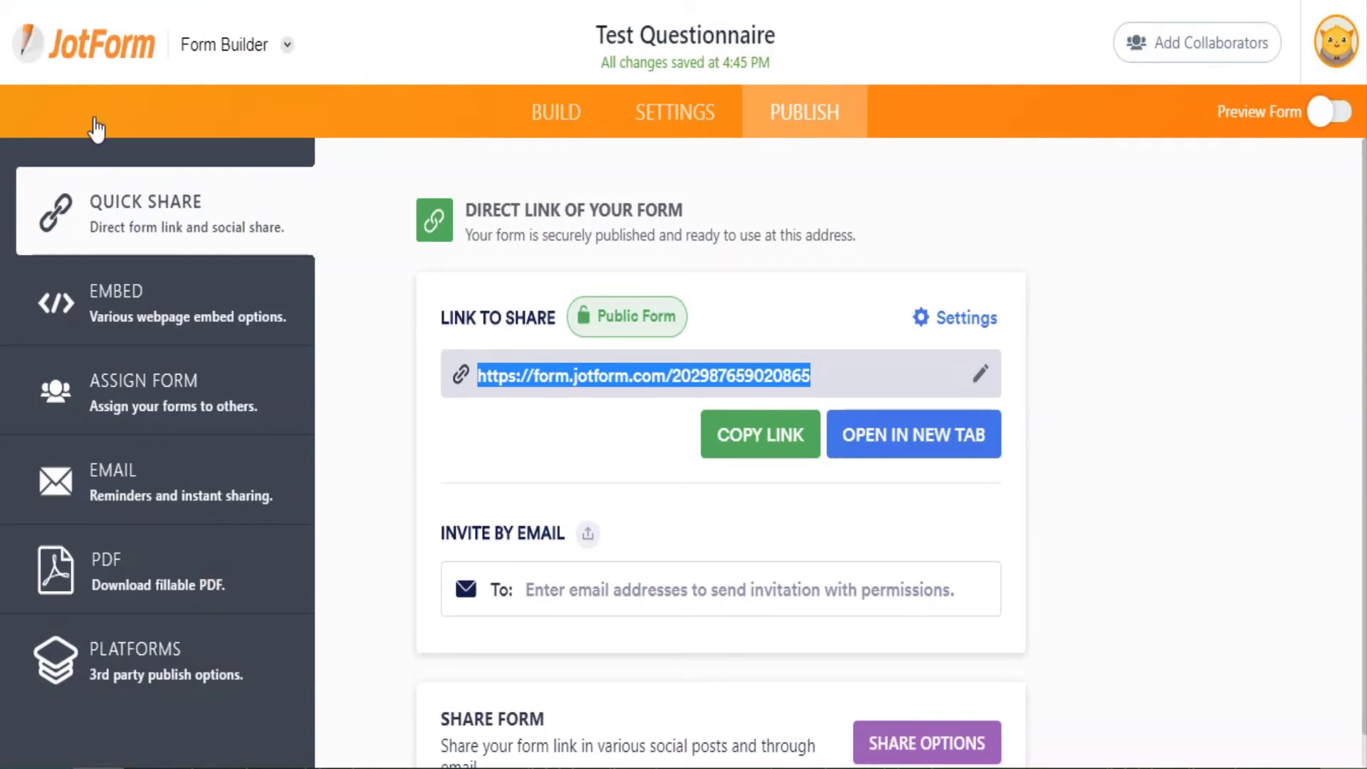
# Copy the form's script embed snippet from JotForm's Embed tab.
pyautogui.click(191, 313)
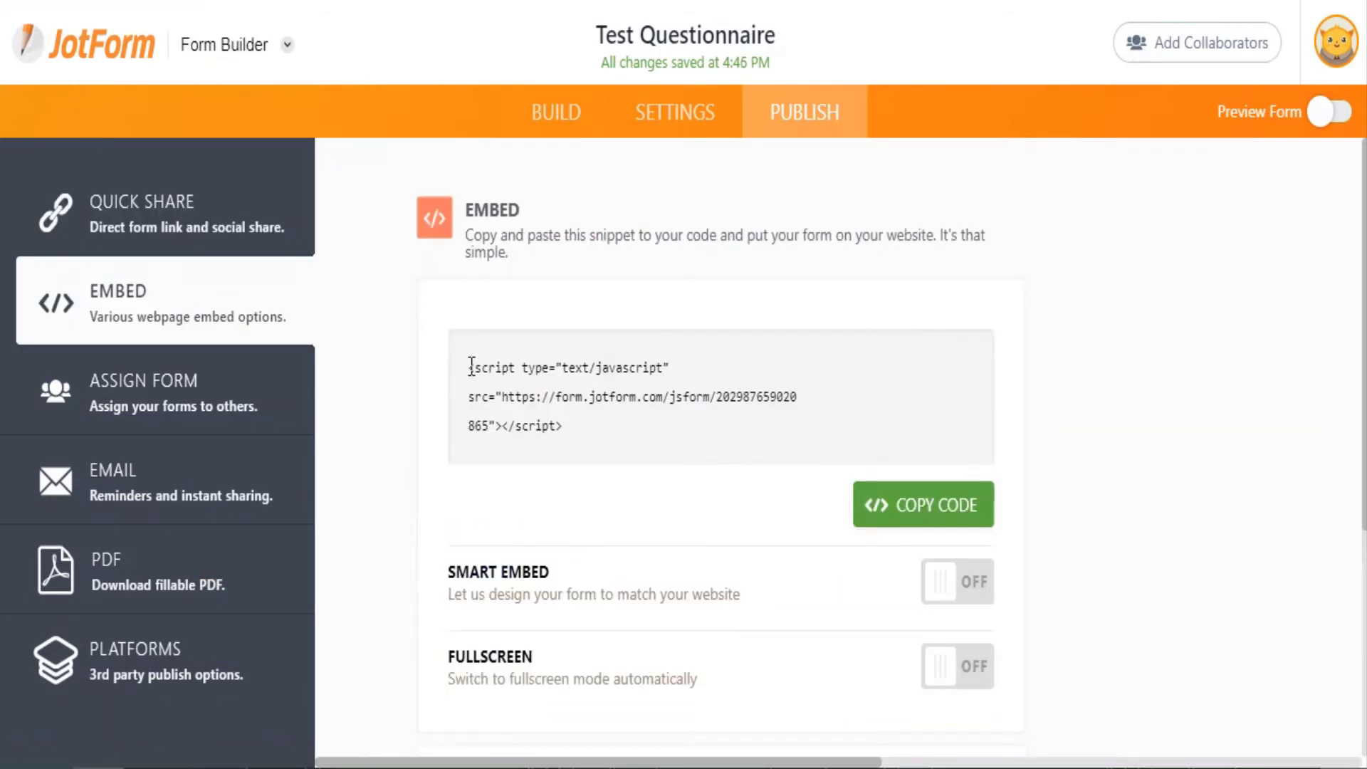
pyautogui.moveTo(470, 366); pyautogui.dragTo(573, 441)
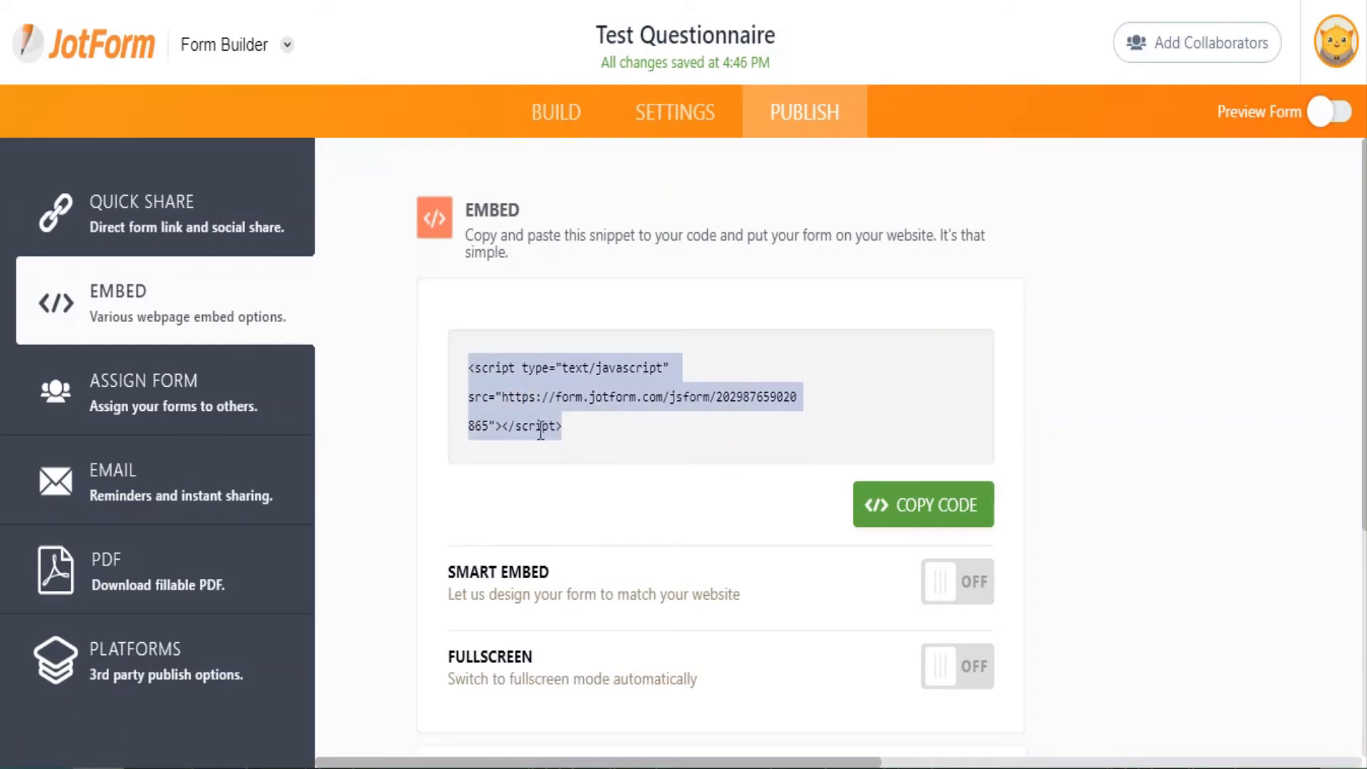
pyautogui.rightClick(541, 431)
pyautogui.click(578, 451)
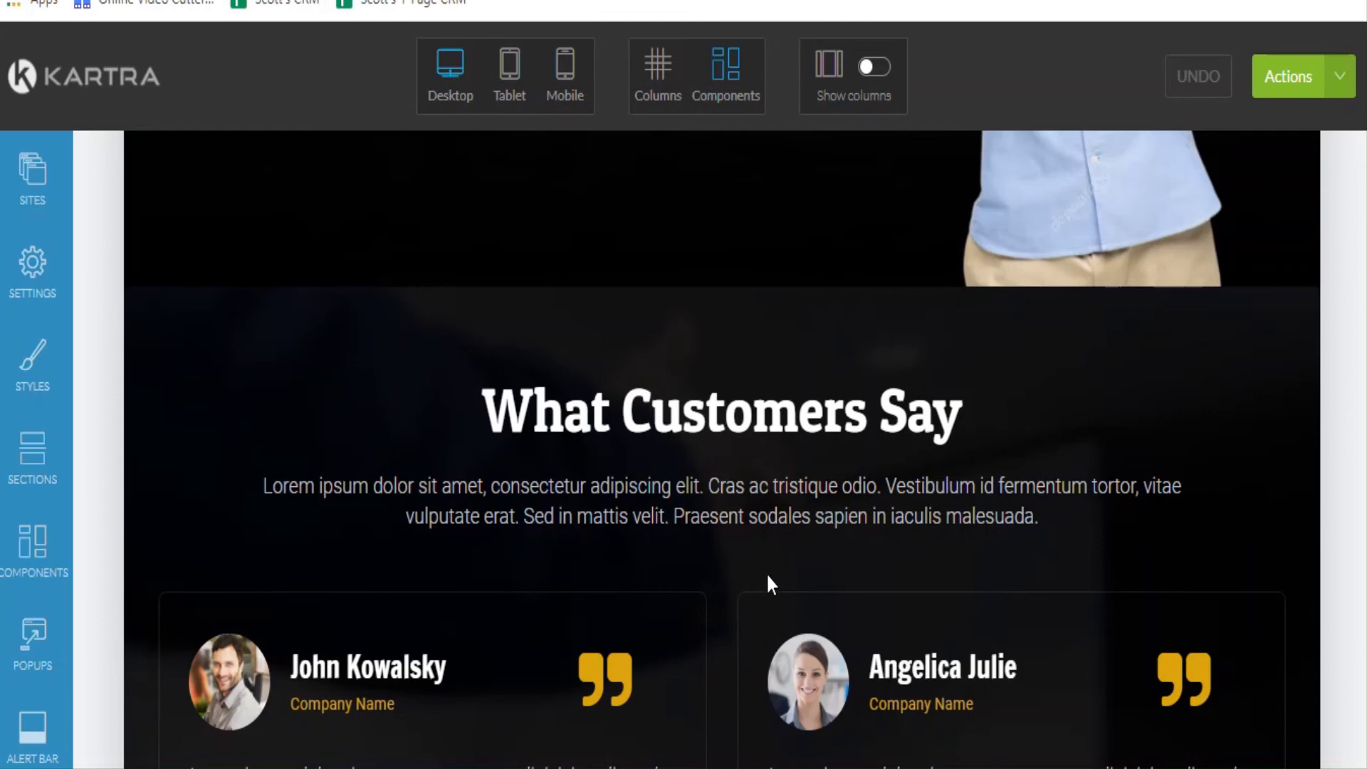
# Drop an empty custom code block from Your Code onto the page directly below the hero section.
pyautogui.scroll(5, 759, 565)
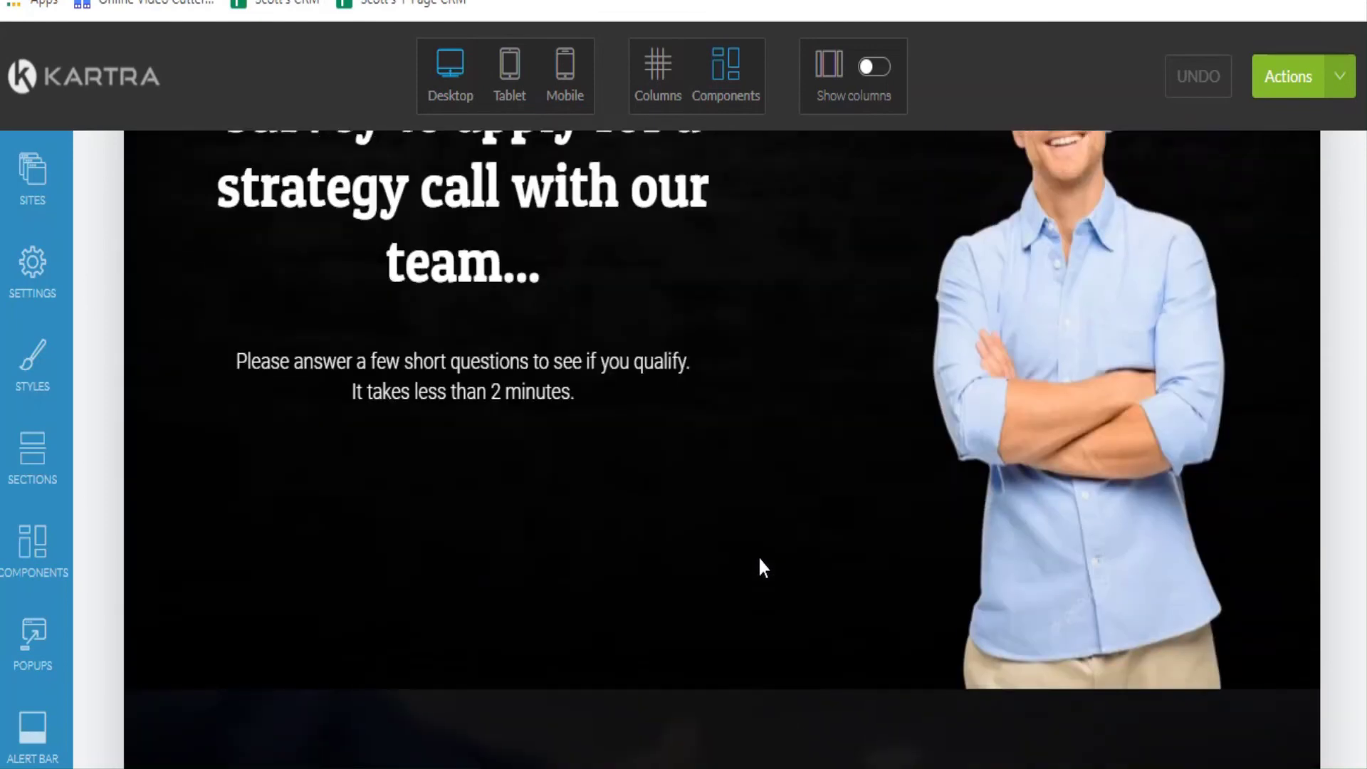
pyautogui.scroll(-2, 760, 566)
pyautogui.scroll(-4, 49, 519)
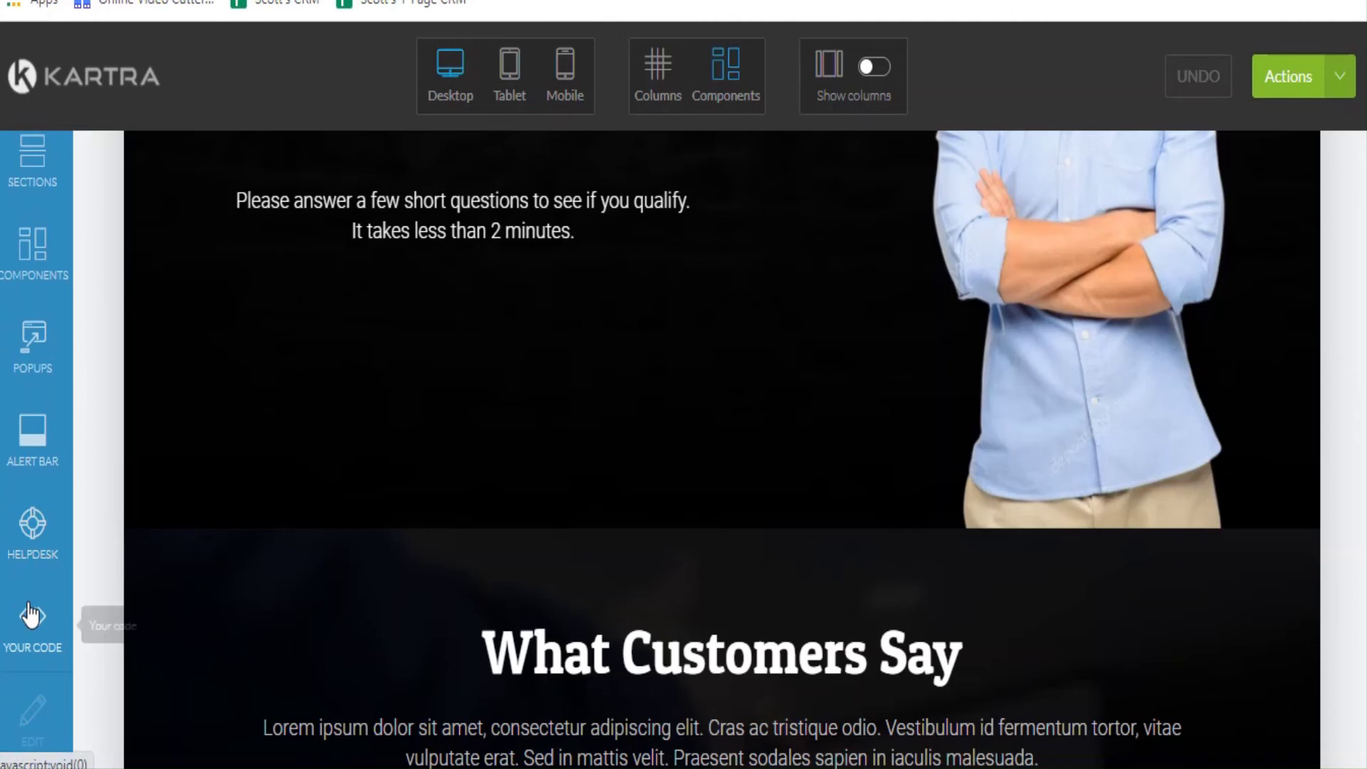
pyautogui.click(30, 613)
pyautogui.scroll(-2, 426, 543)
pyautogui.scroll(-2, 326, 387)
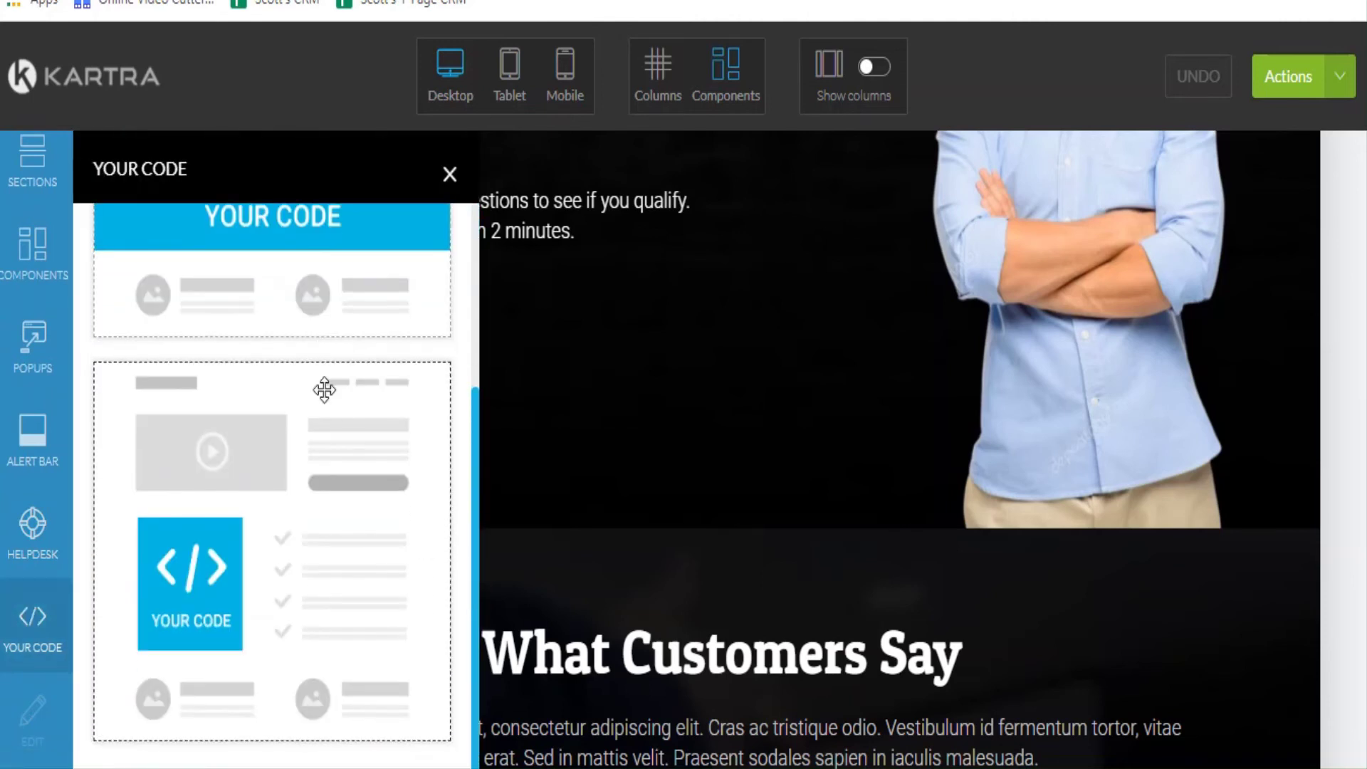
pyautogui.scroll(3, 326, 390)
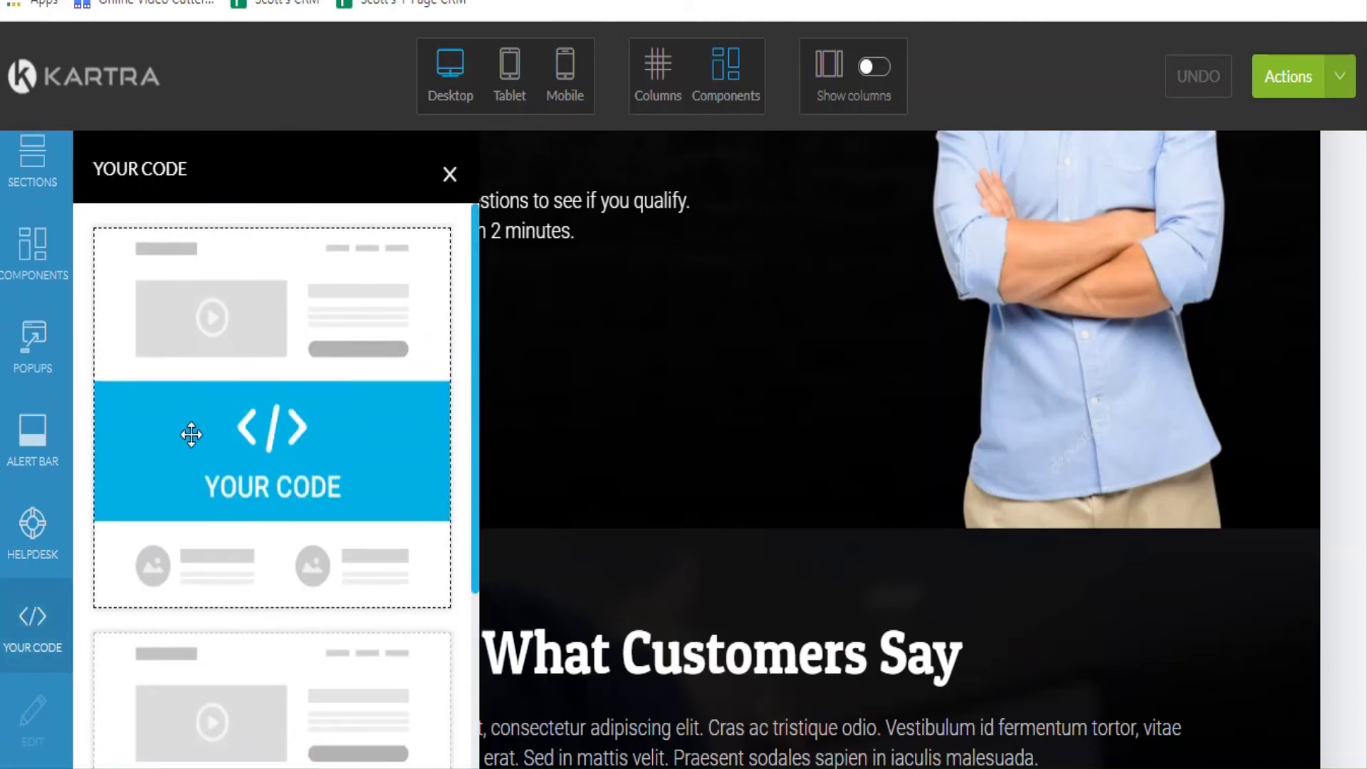
pyautogui.moveTo(191, 434); pyautogui.dragTo(519, 546)
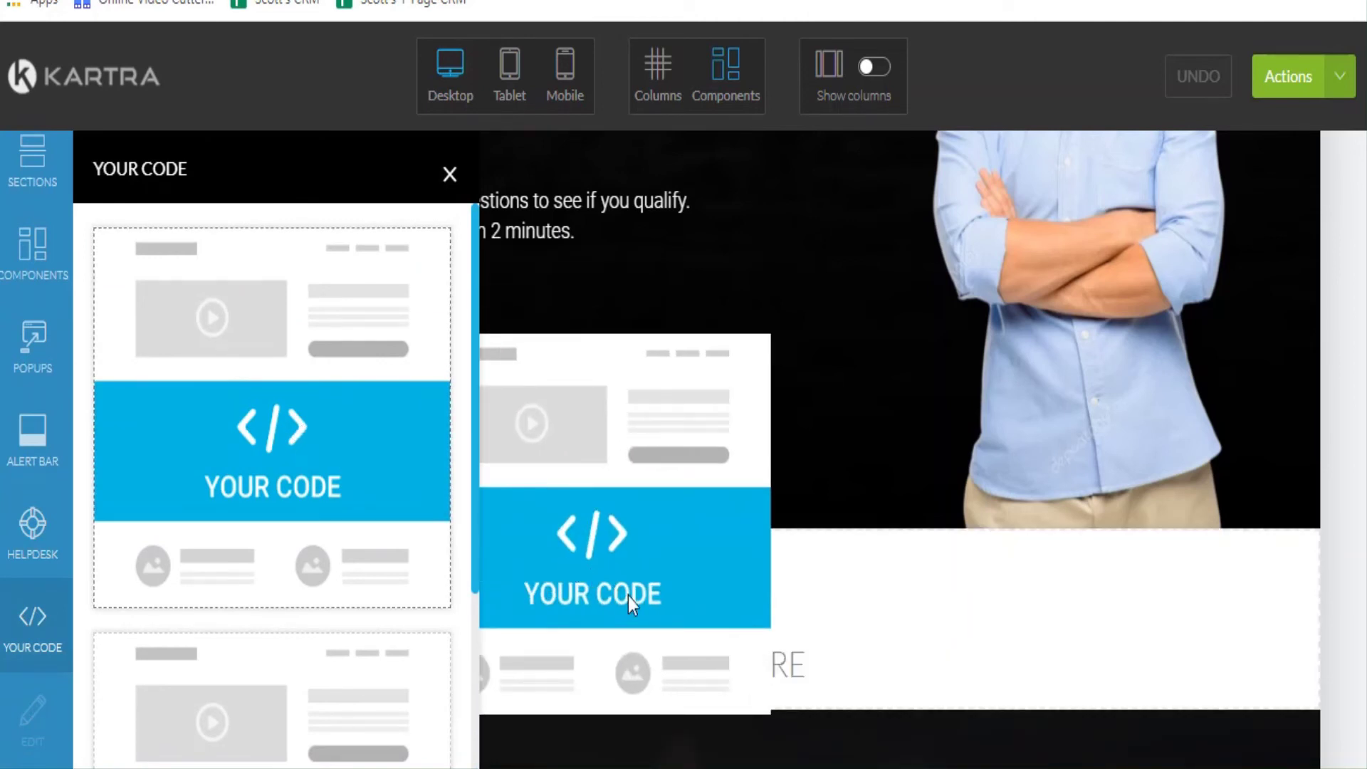
pyautogui.moveTo(628, 603); pyautogui.dragTo(628, 604)
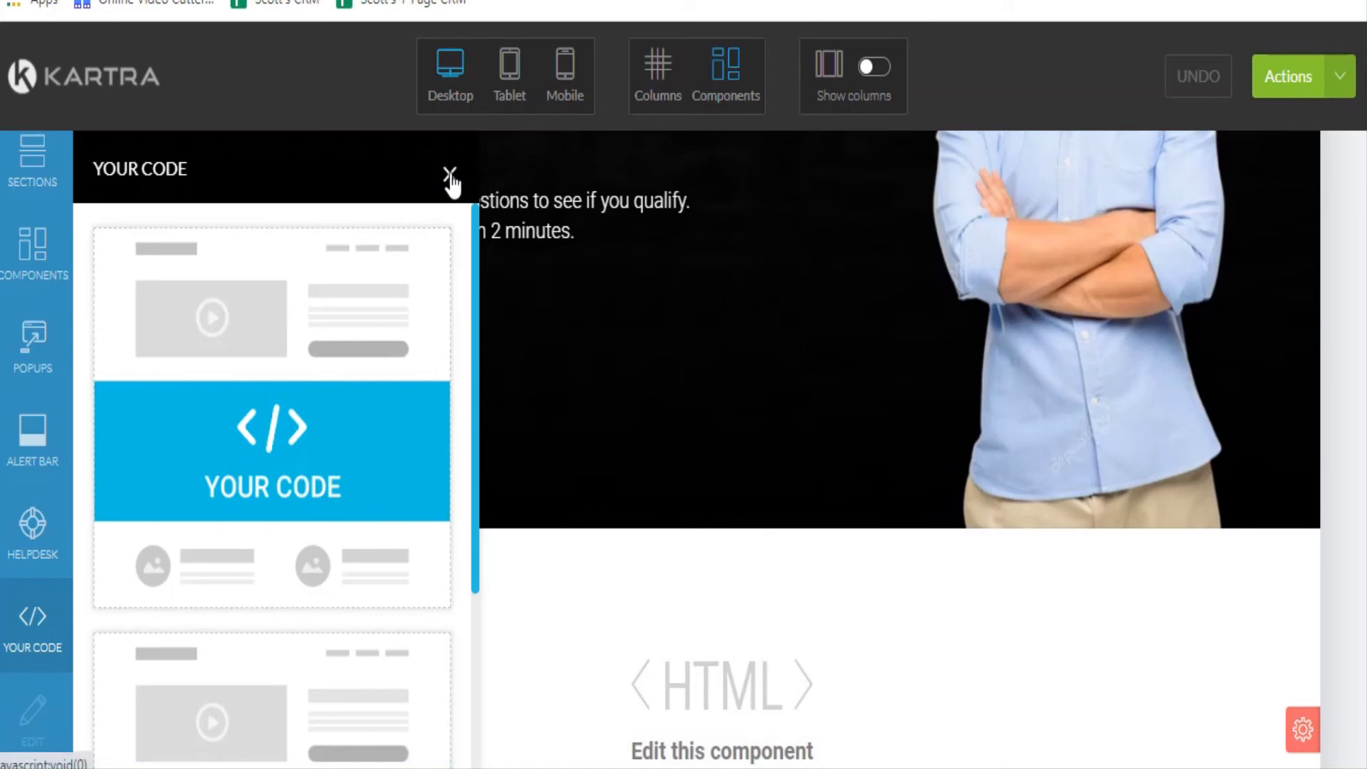
pyautogui.click(449, 174)
pyautogui.scroll(-2, 711, 593)
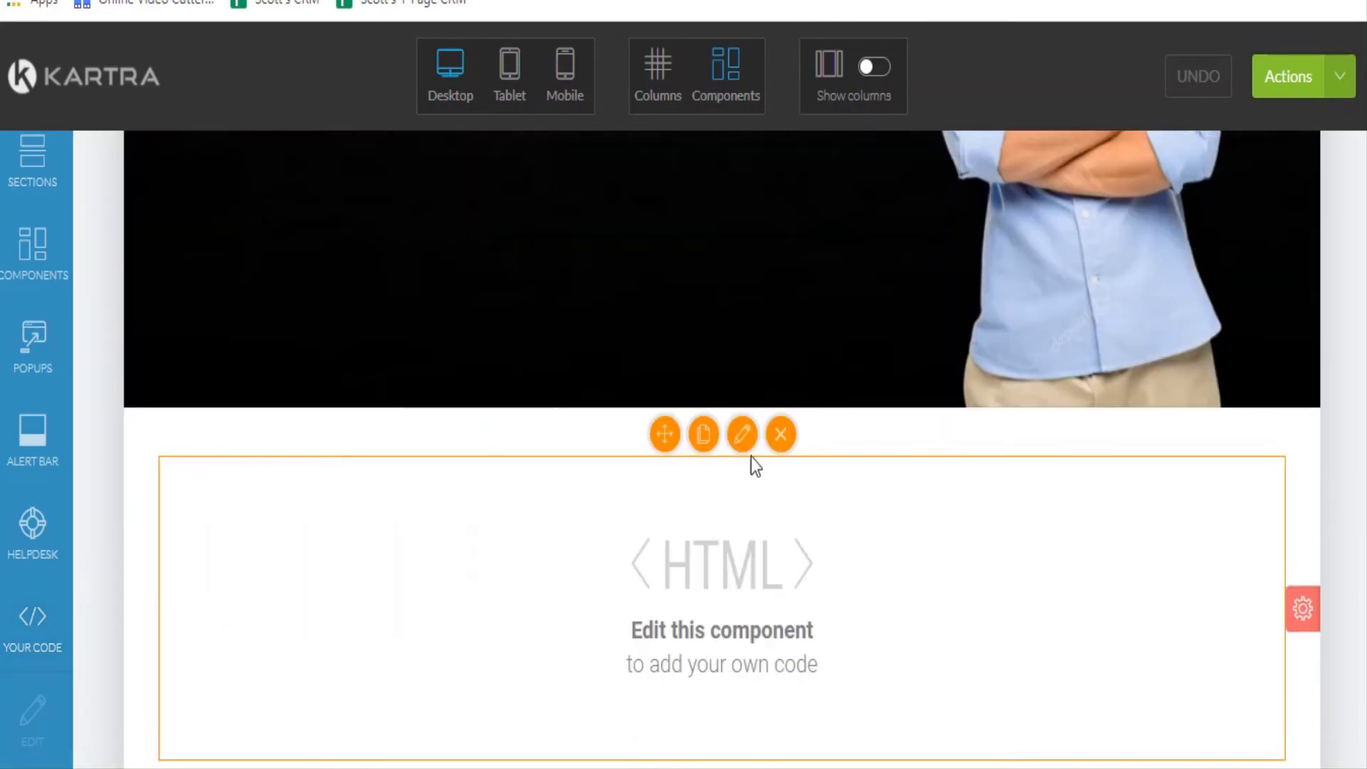
pyautogui.scroll(-2, 744, 525)
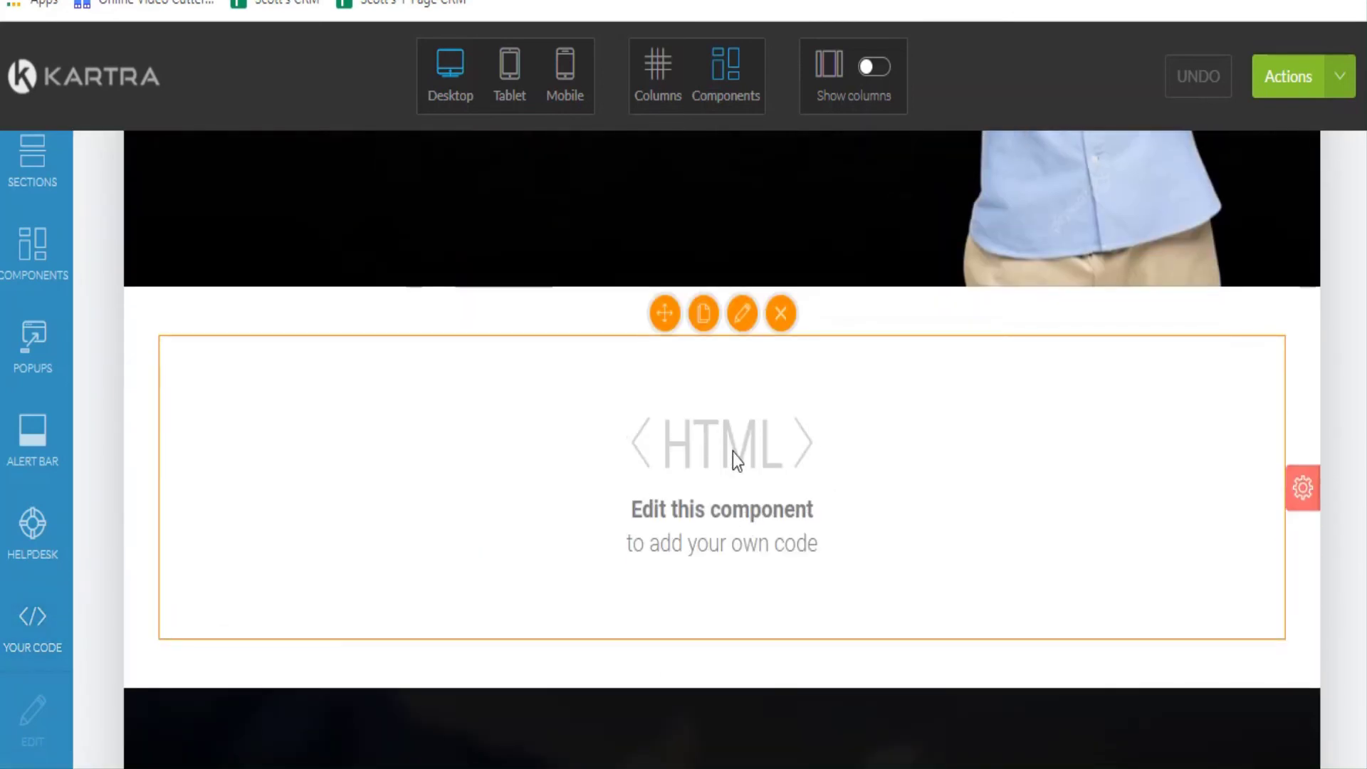
pyautogui.scroll(4, 784, 513)
pyautogui.scroll(-2, 787, 526)
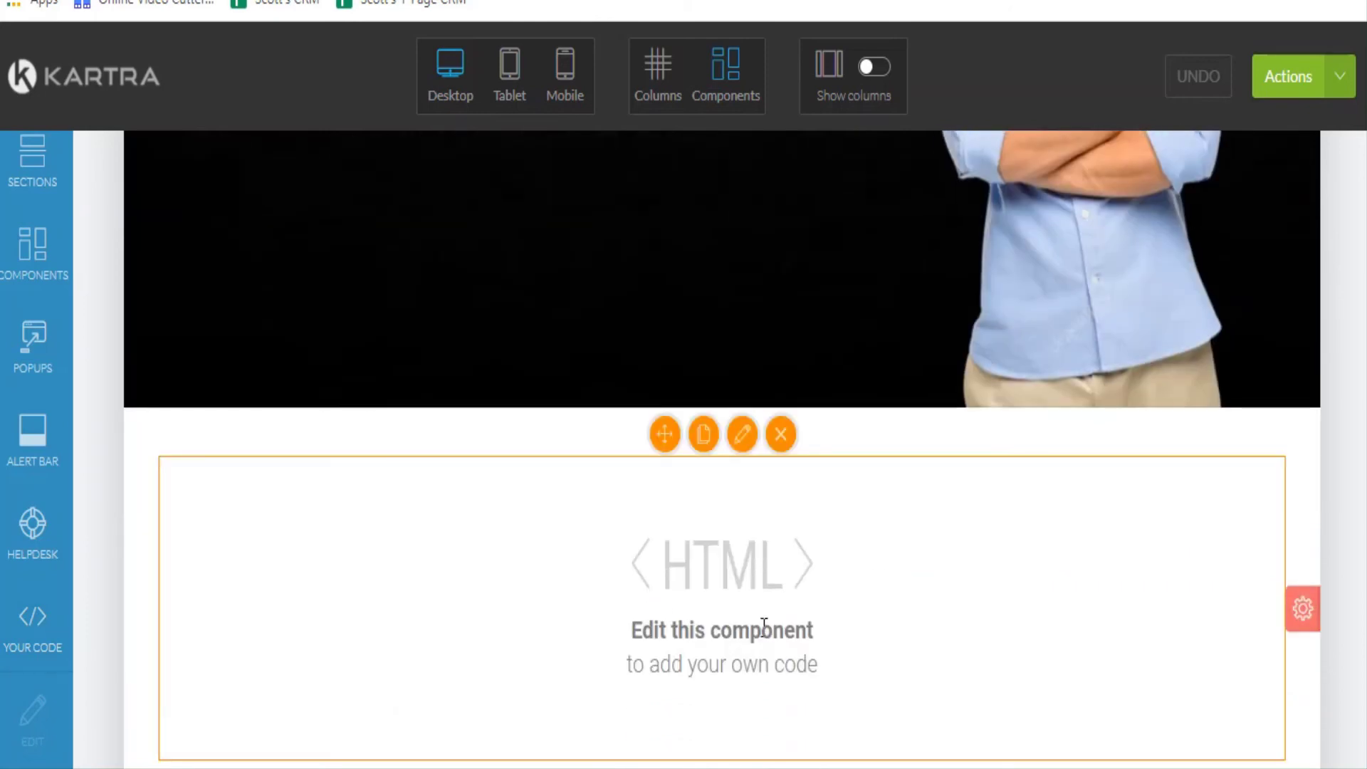
# Paste the JotForm embed script between the data-embed div tags and save the HTML block.
pyautogui.click(741, 435)
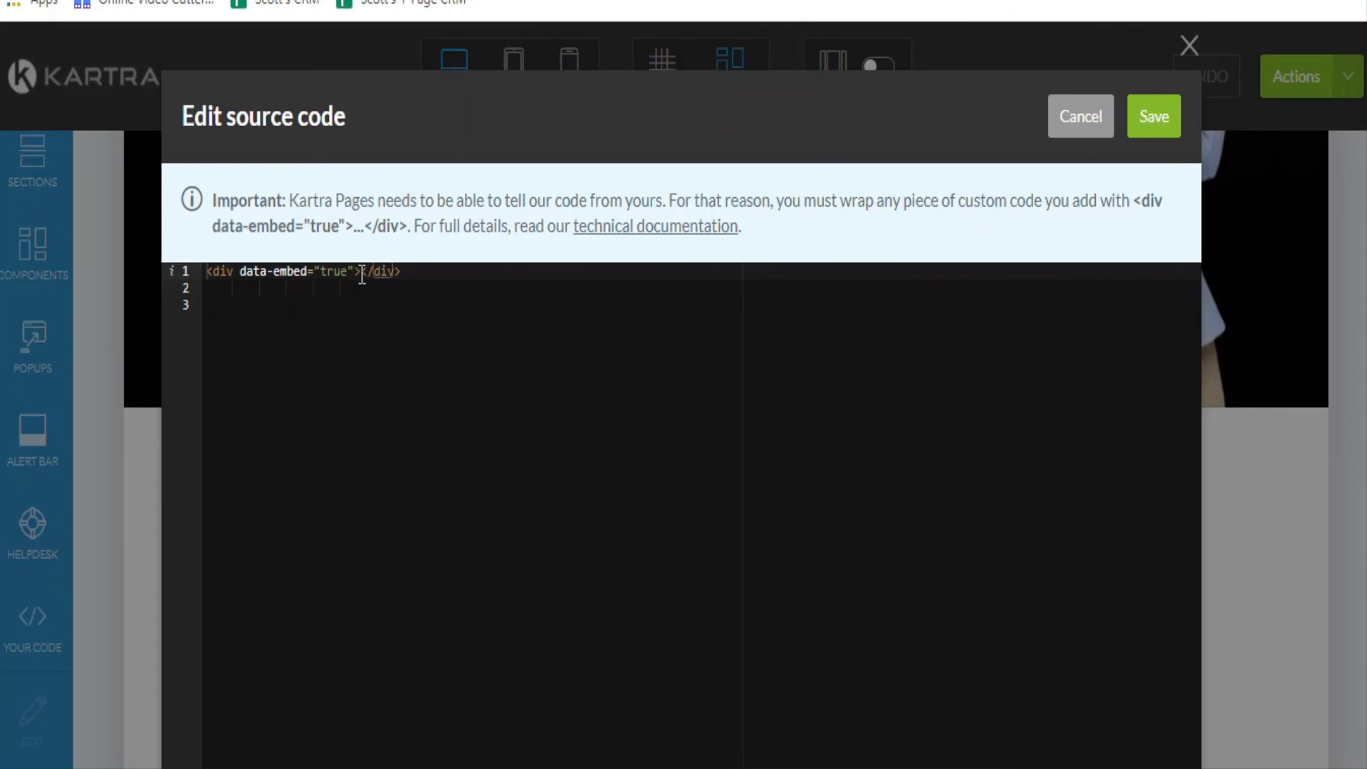
pyautogui.click(362, 271)
pyautogui.rightClick(362, 273)
pyautogui.click(342, 307)
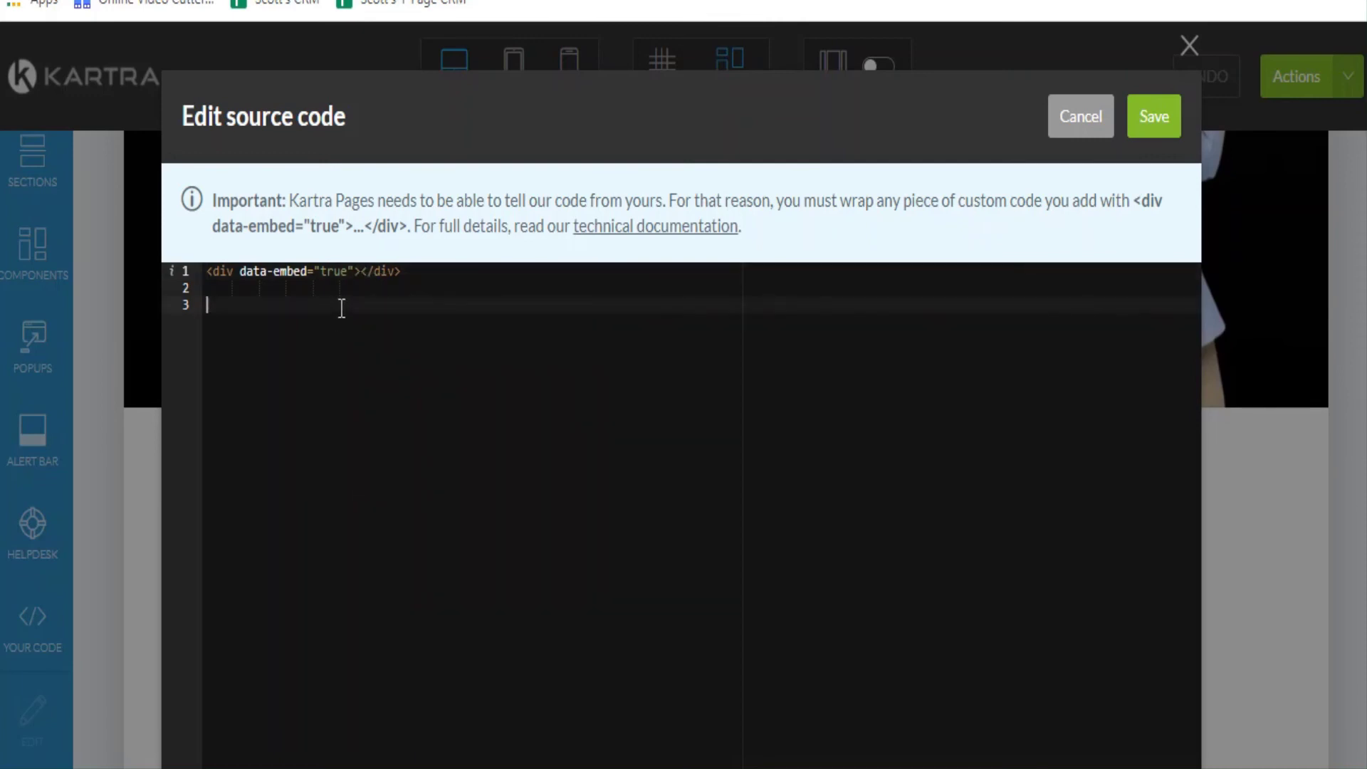
pyautogui.click(360, 272)
pyautogui.rightClick(358, 272)
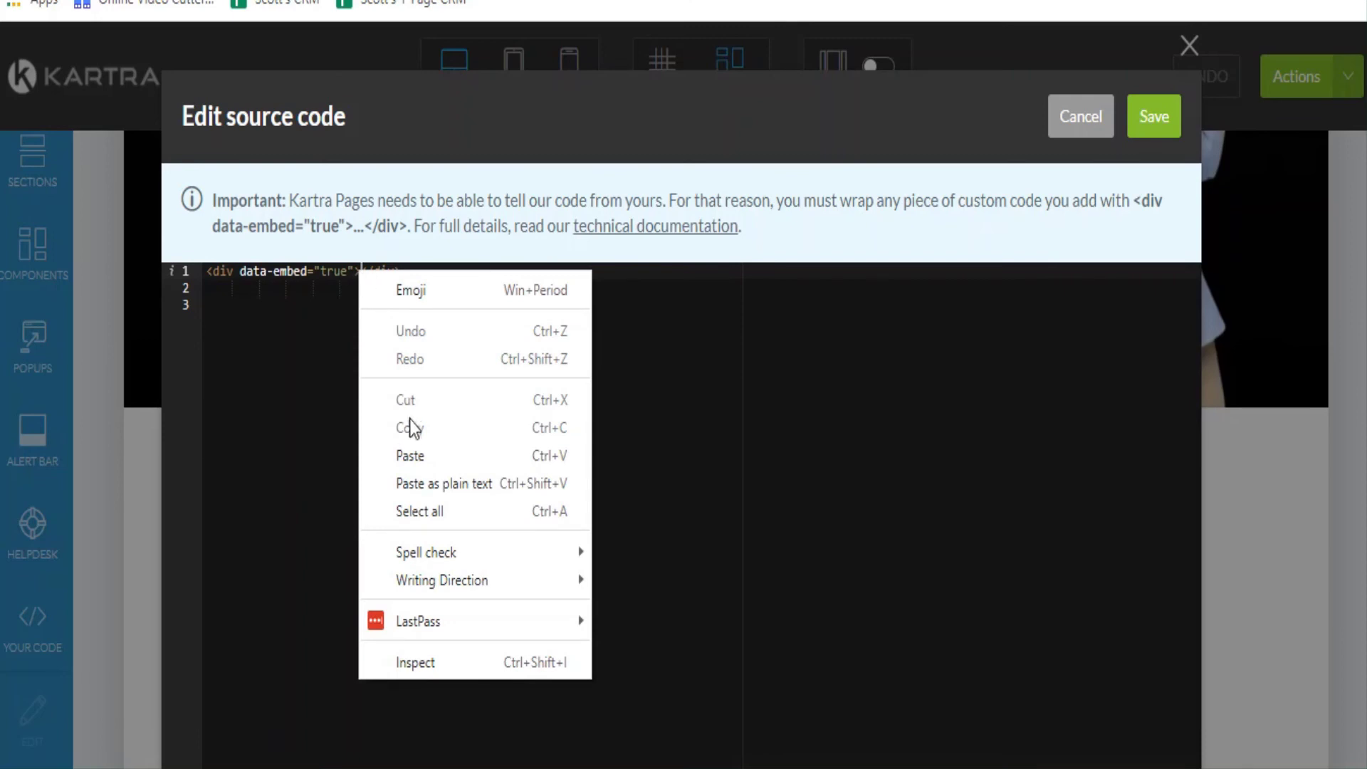
pyautogui.click(426, 456)
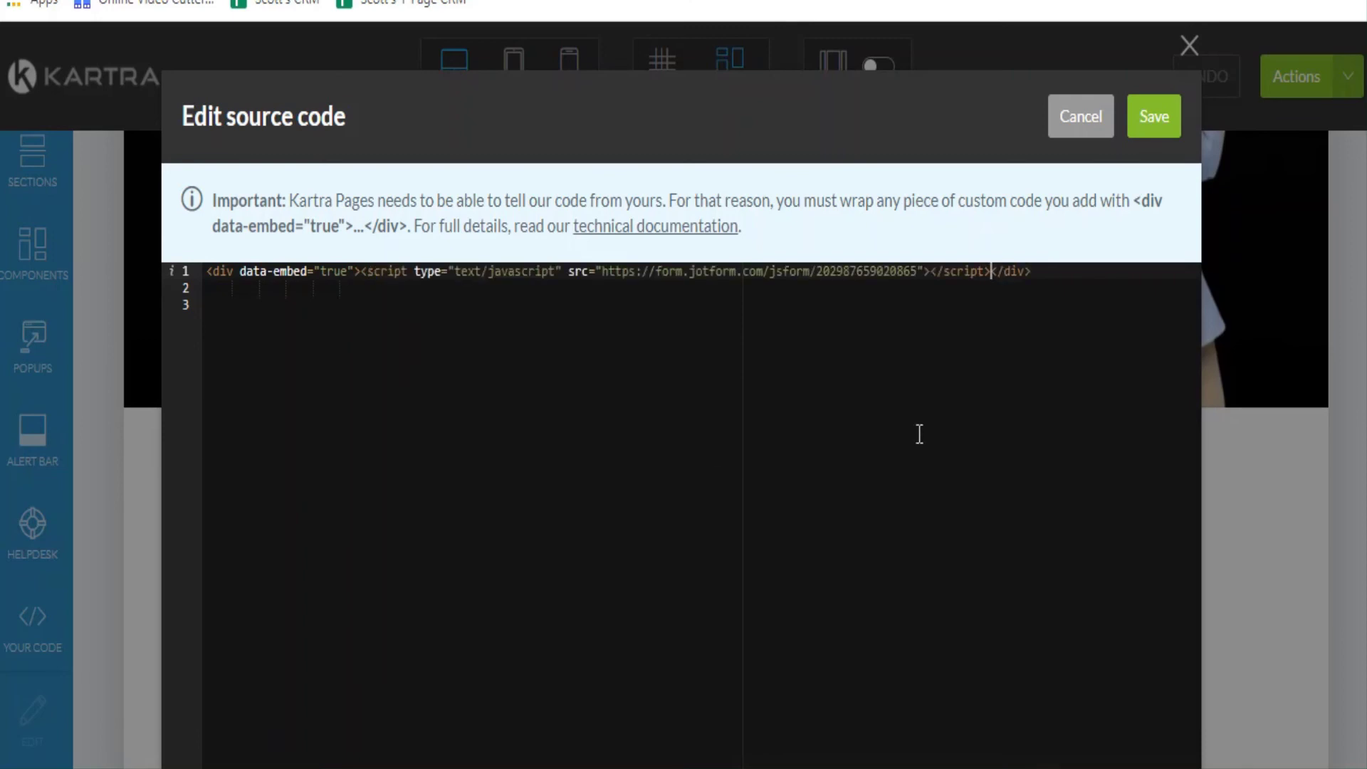
pyautogui.click(1157, 121)
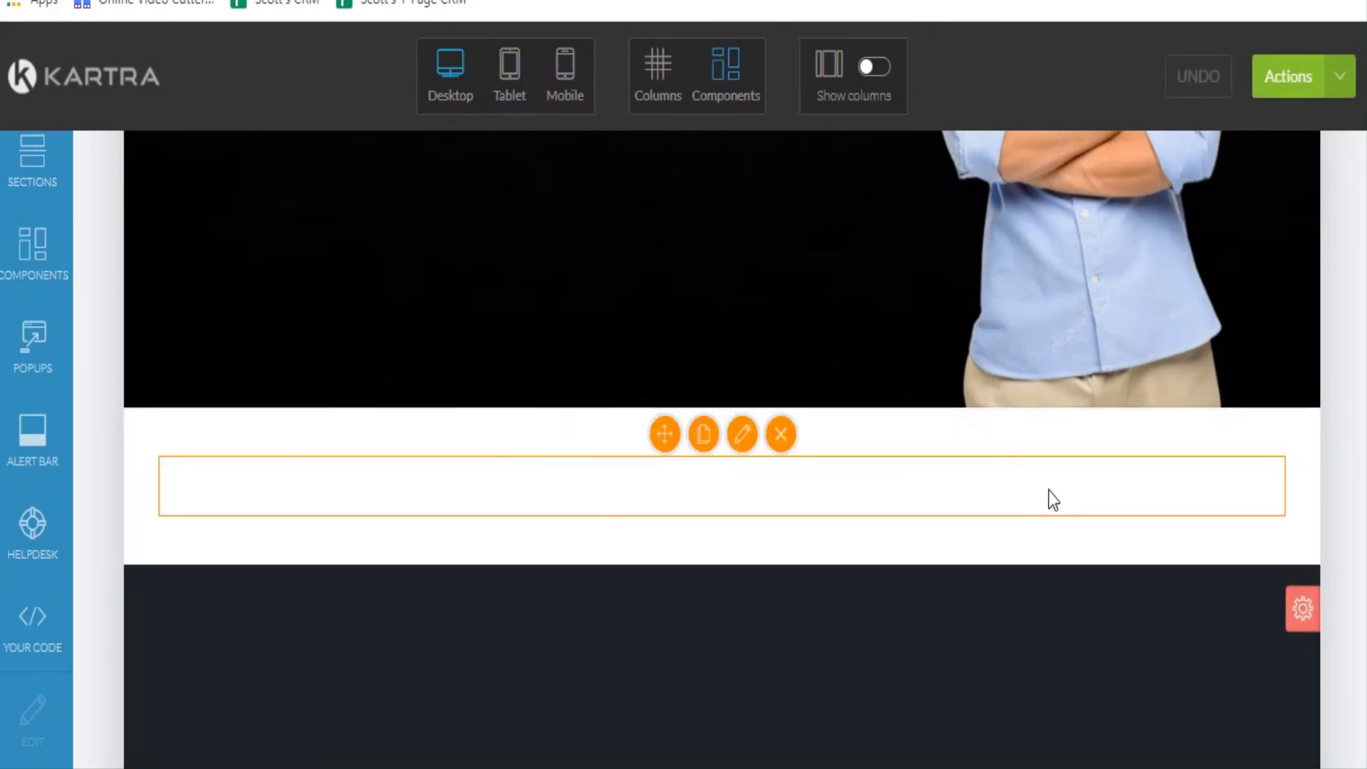
# Change the second section's background colour to rgba(251,251,251,0), apply it, and close its settings.
pyautogui.scroll(-3, 704, 246)
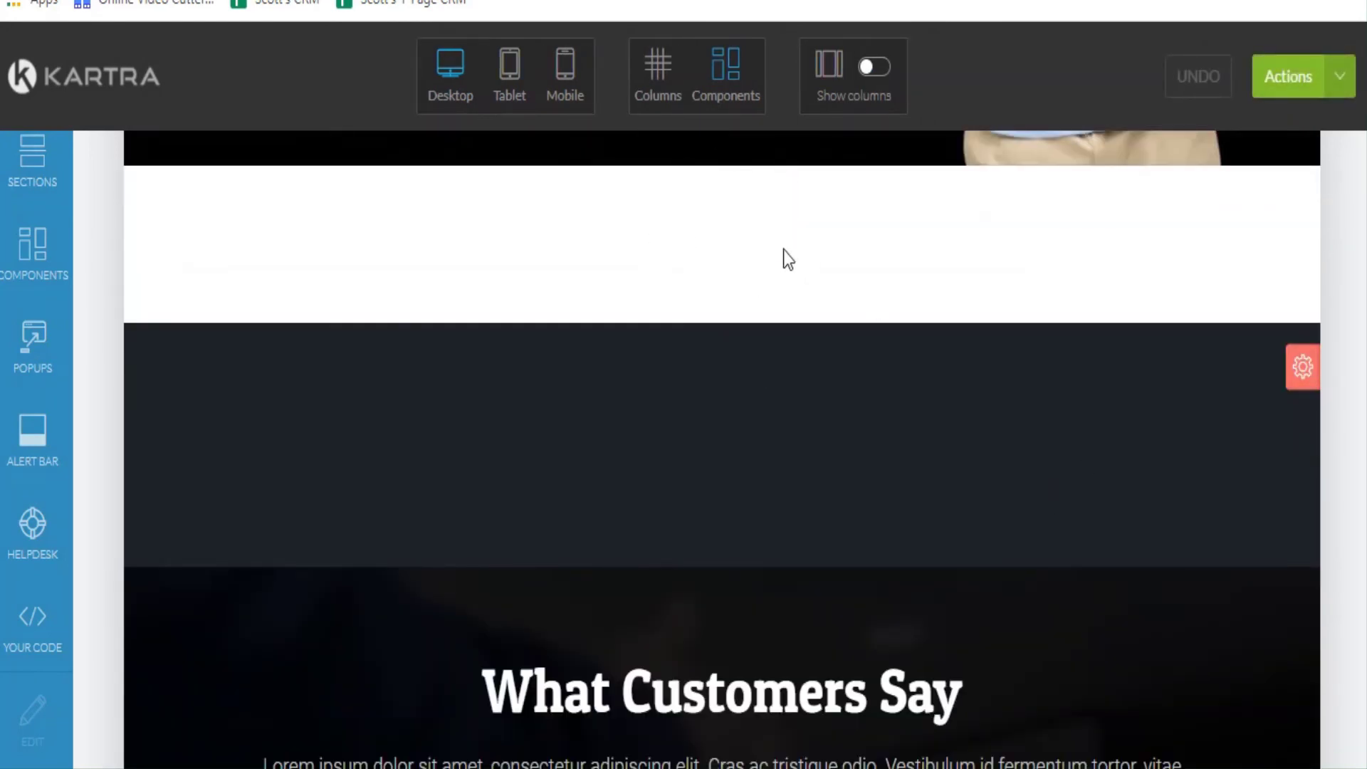
pyautogui.moveTo(785, 254)
pyautogui.moveTo(1303, 369)
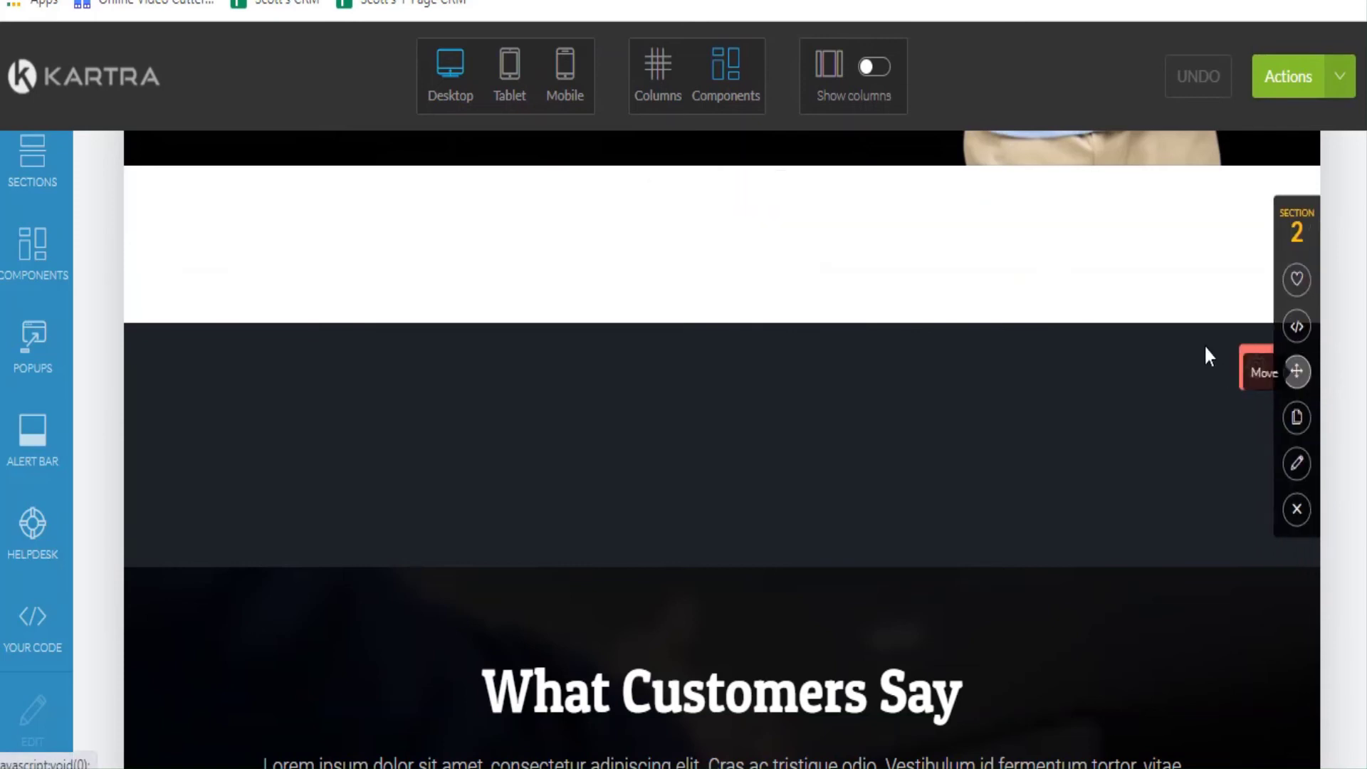
pyautogui.click(1294, 462)
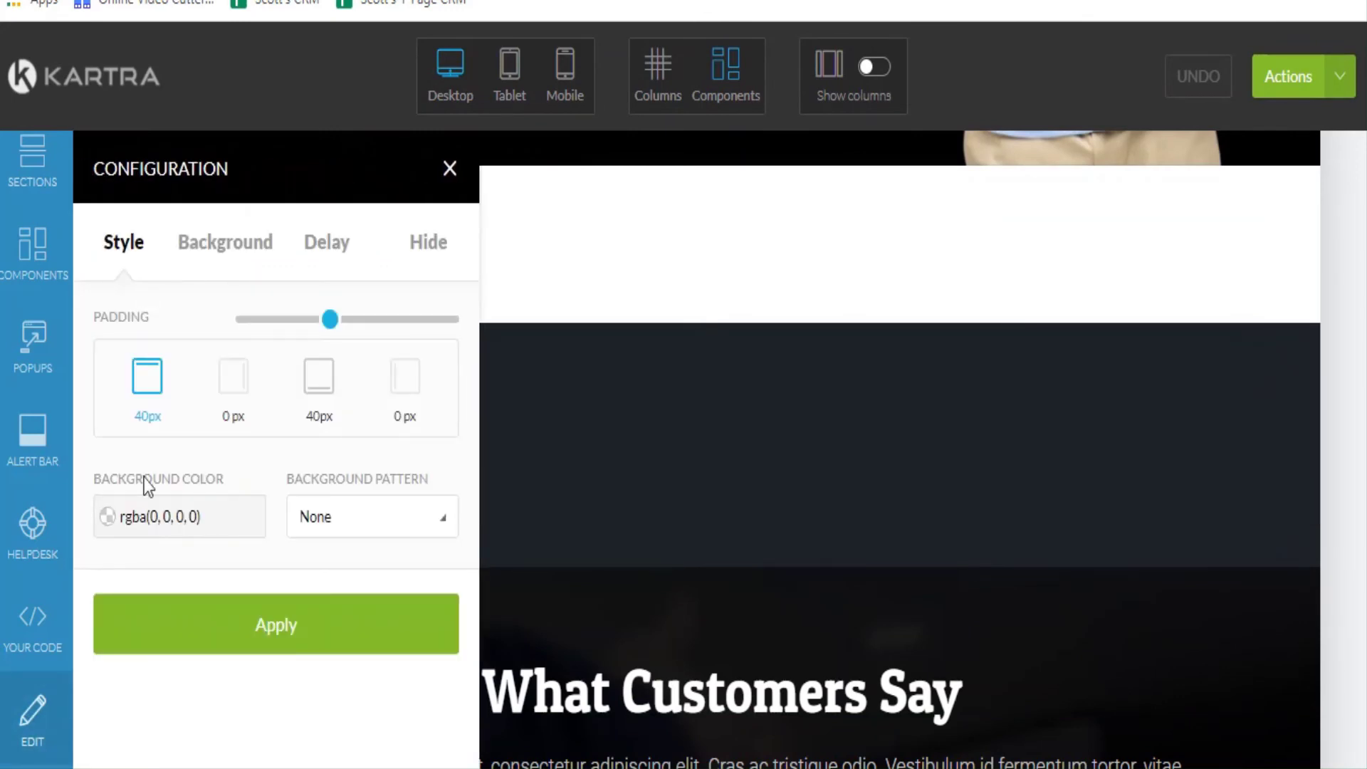
pyautogui.click(184, 518)
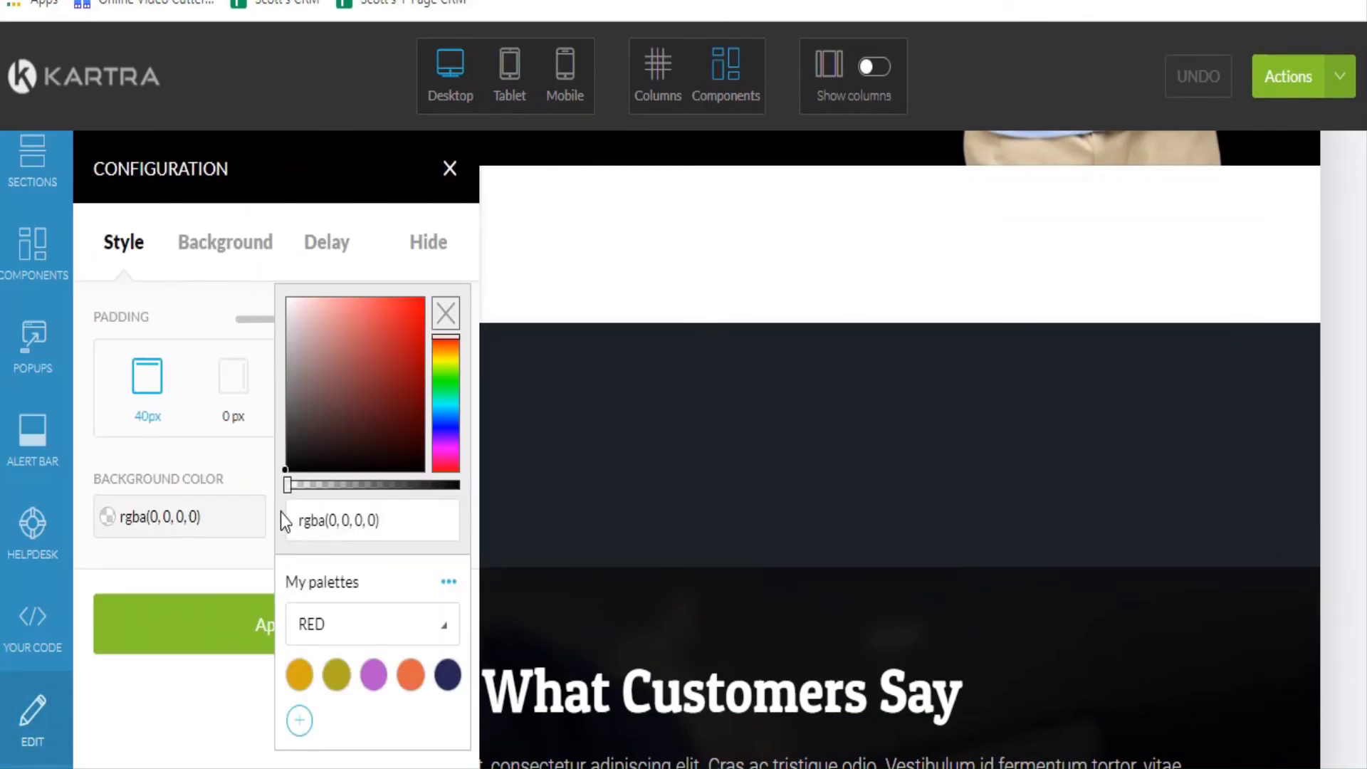
pyautogui.moveTo(284, 468); pyautogui.dragTo(281, 302)
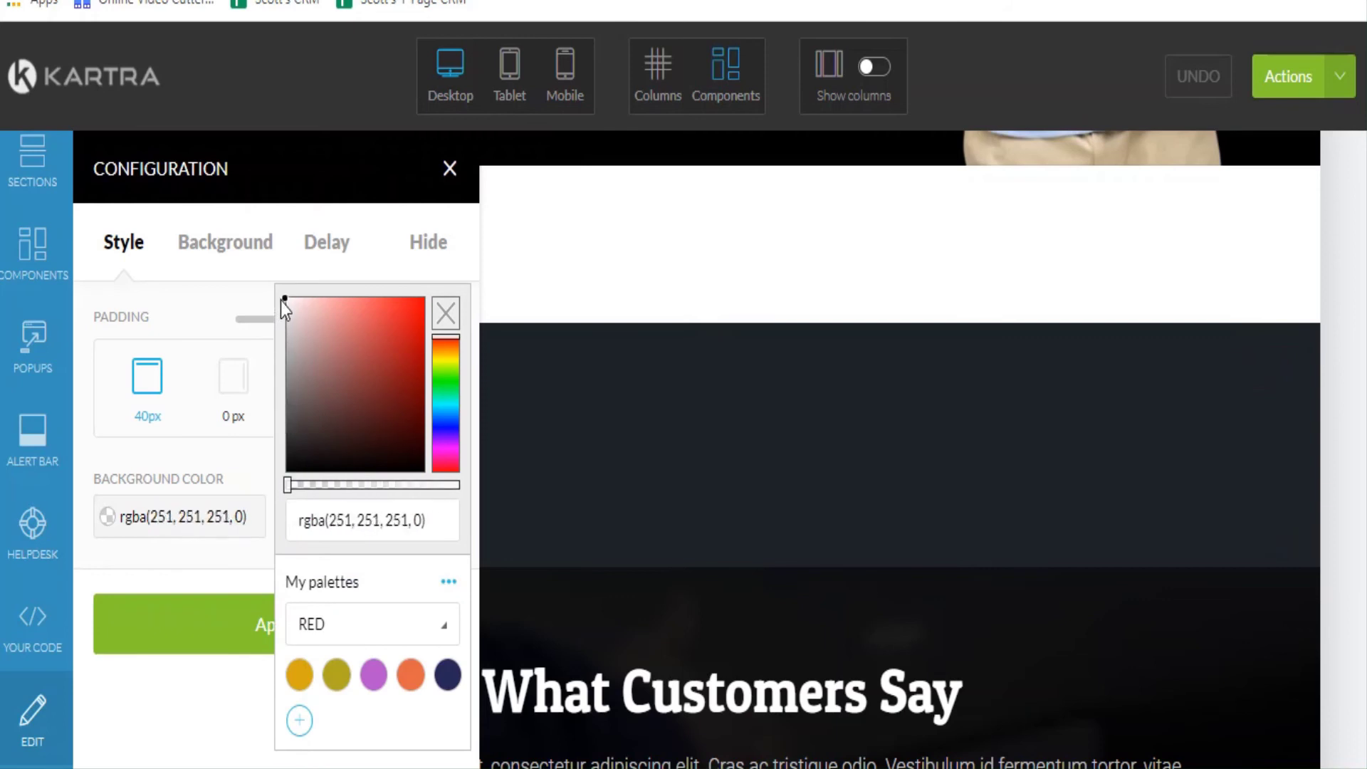
pyautogui.click(244, 624)
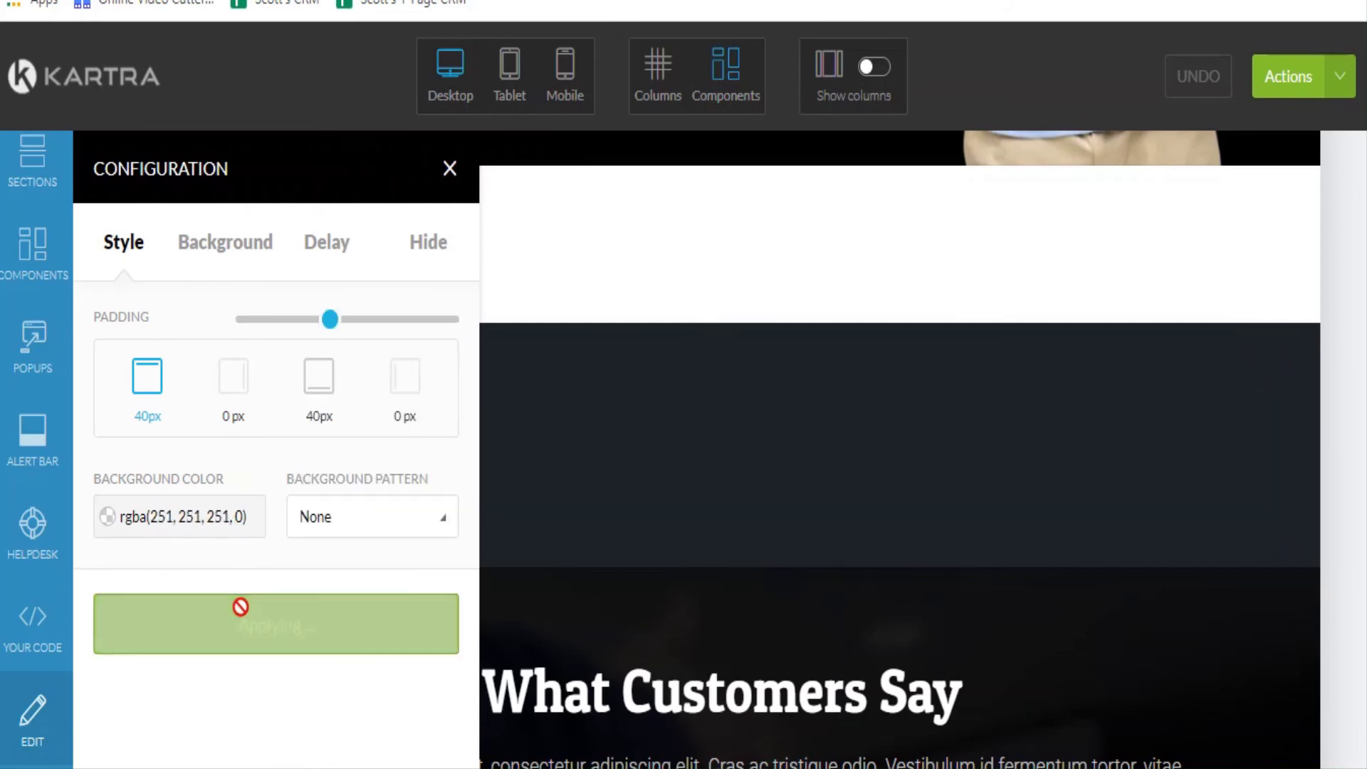
pyautogui.click(448, 169)
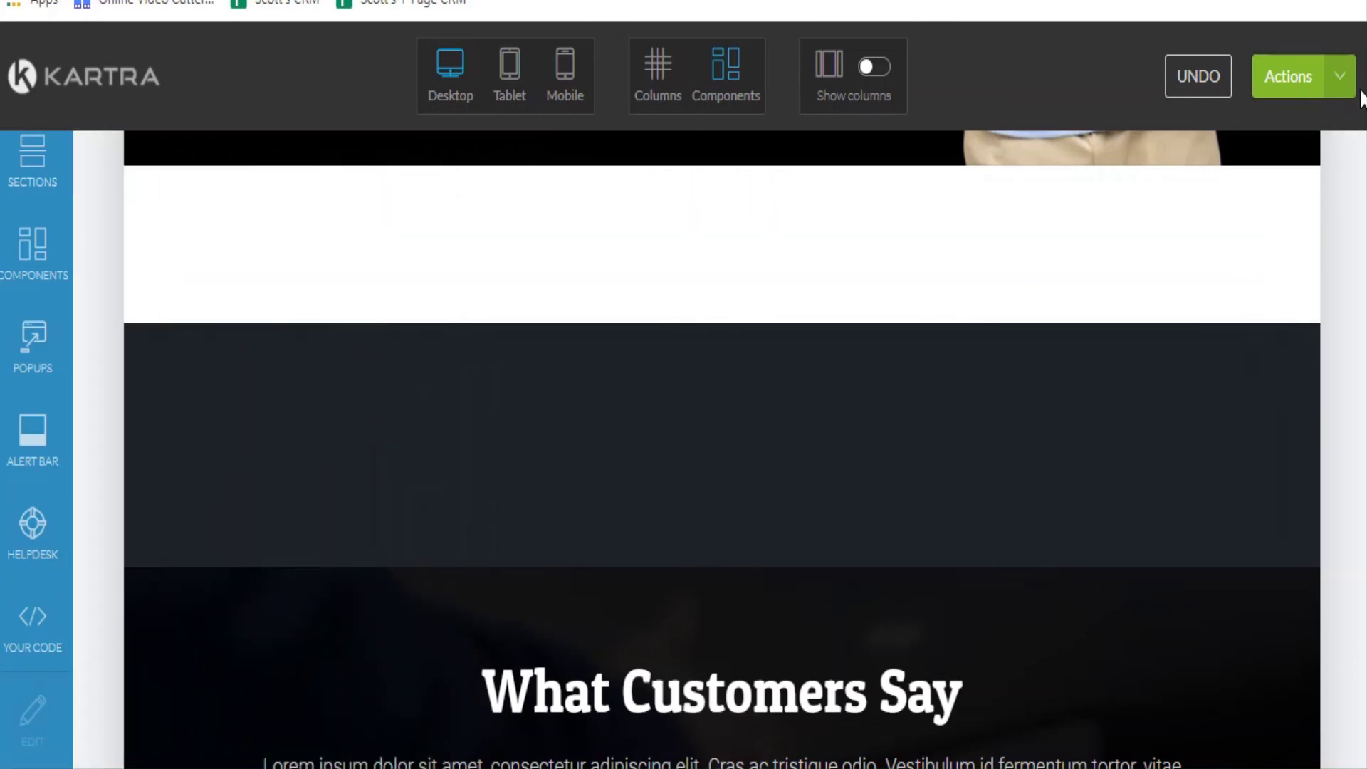
# Publish the Kartra page live and bring up its direct page link.
pyautogui.click(1340, 78)
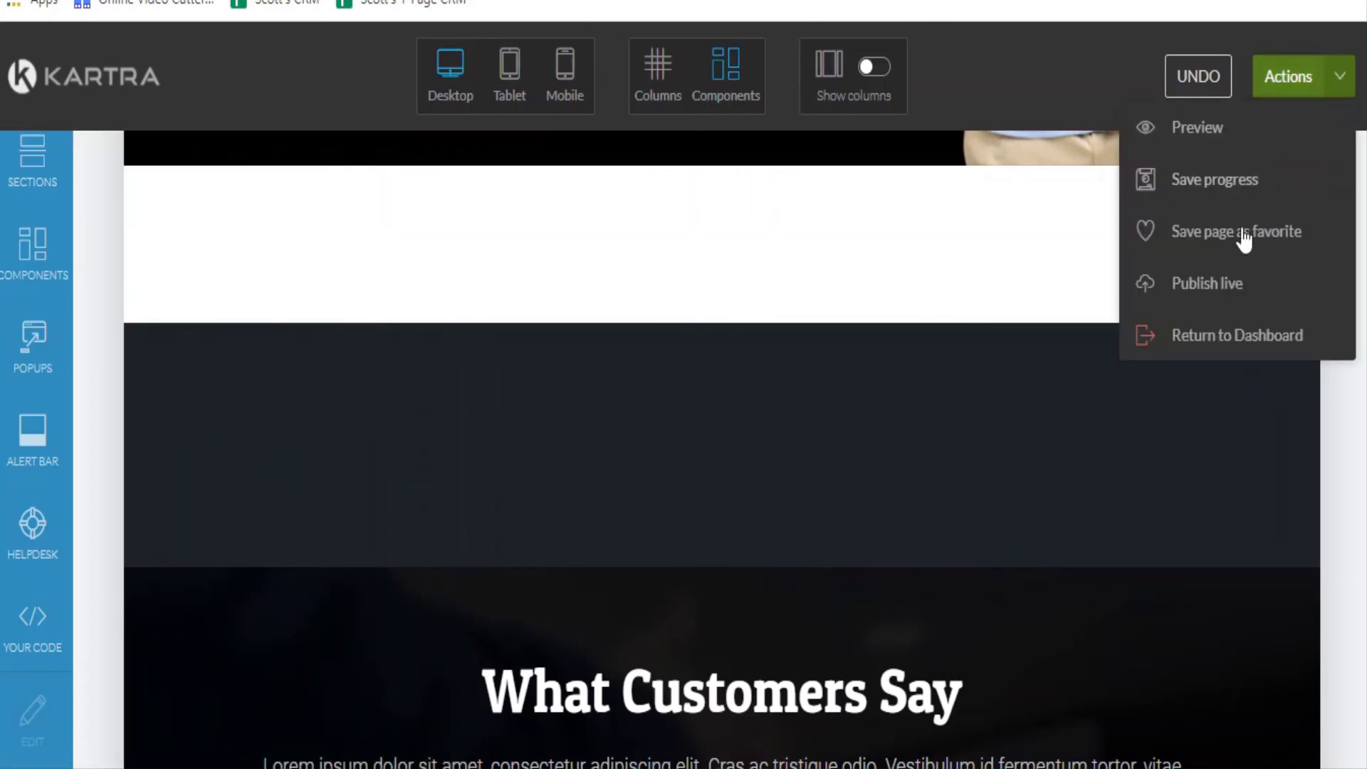
pyautogui.click(1238, 285)
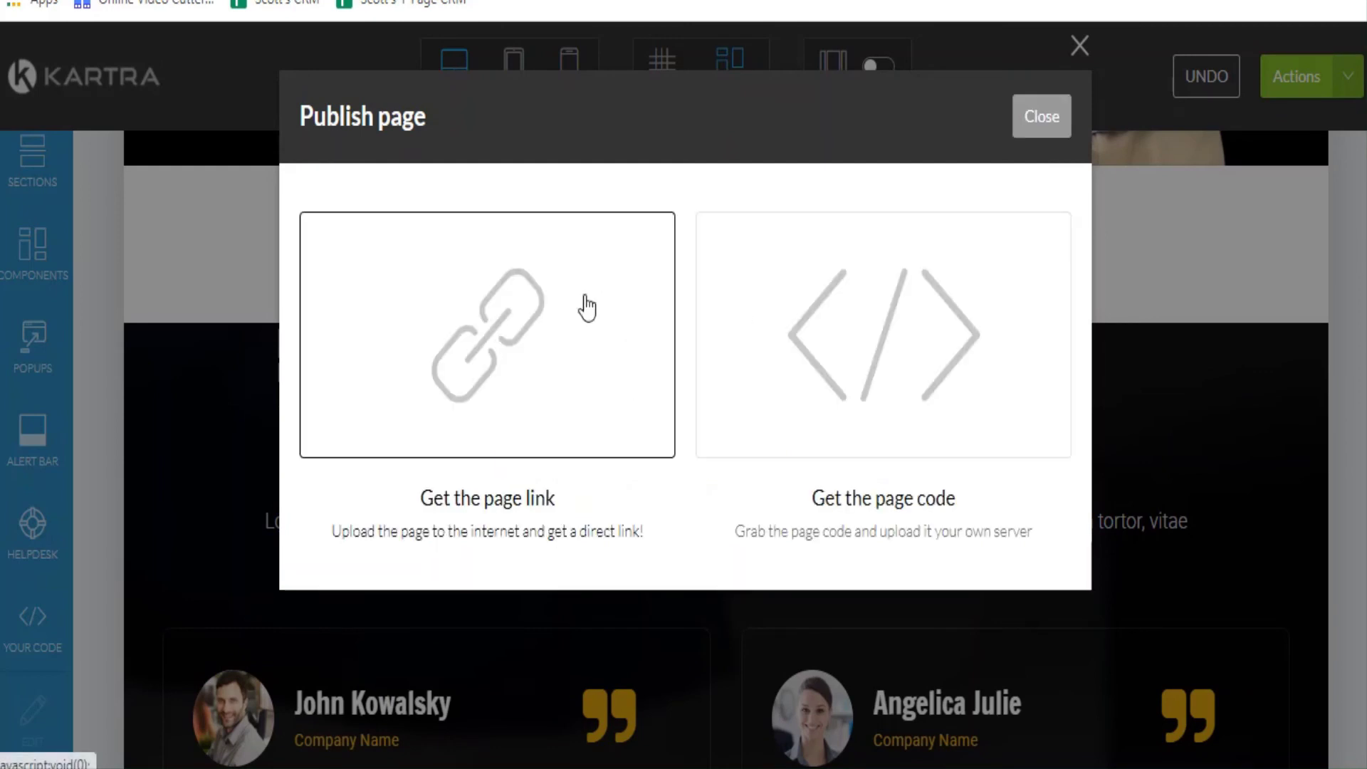
pyautogui.click(540, 351)
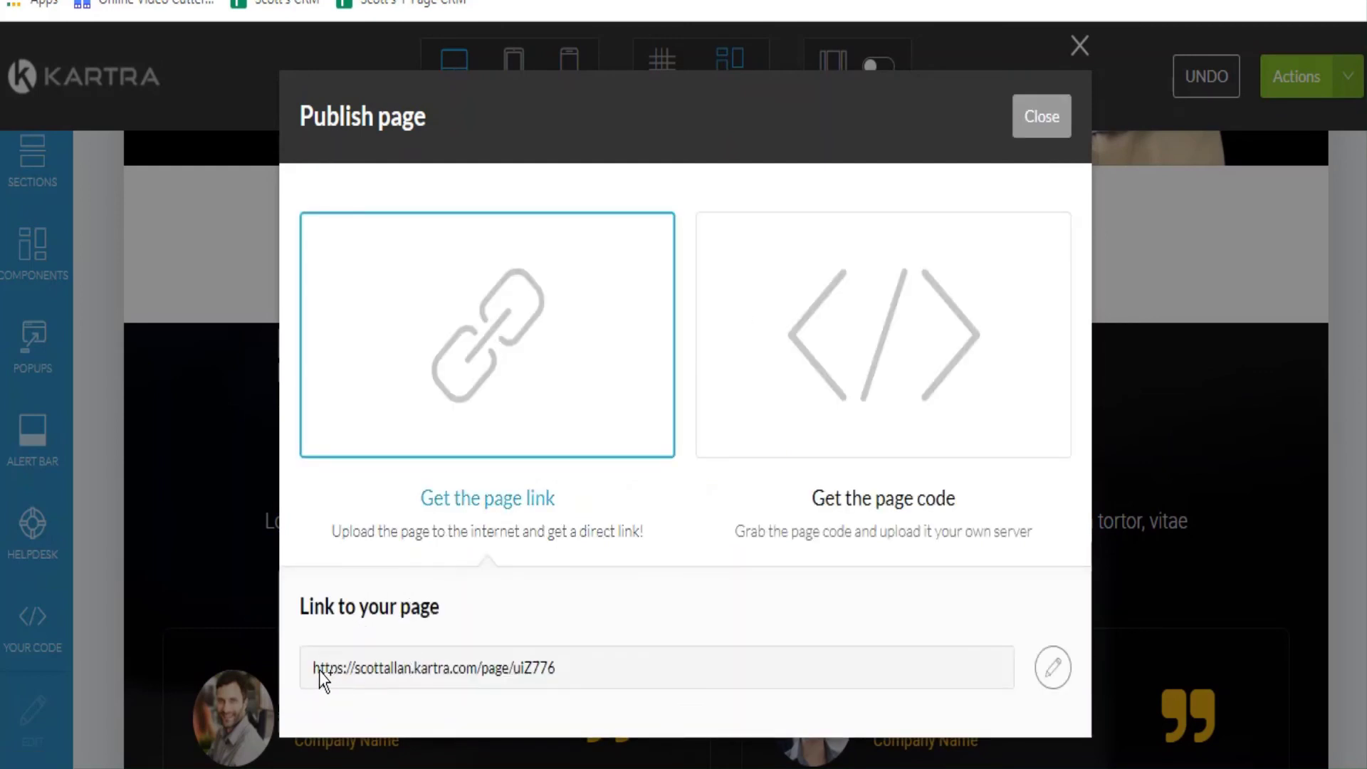
# Copy the published page URL and open a blank new browser tab.
pyautogui.moveTo(314, 669); pyautogui.dragTo(688, 643)
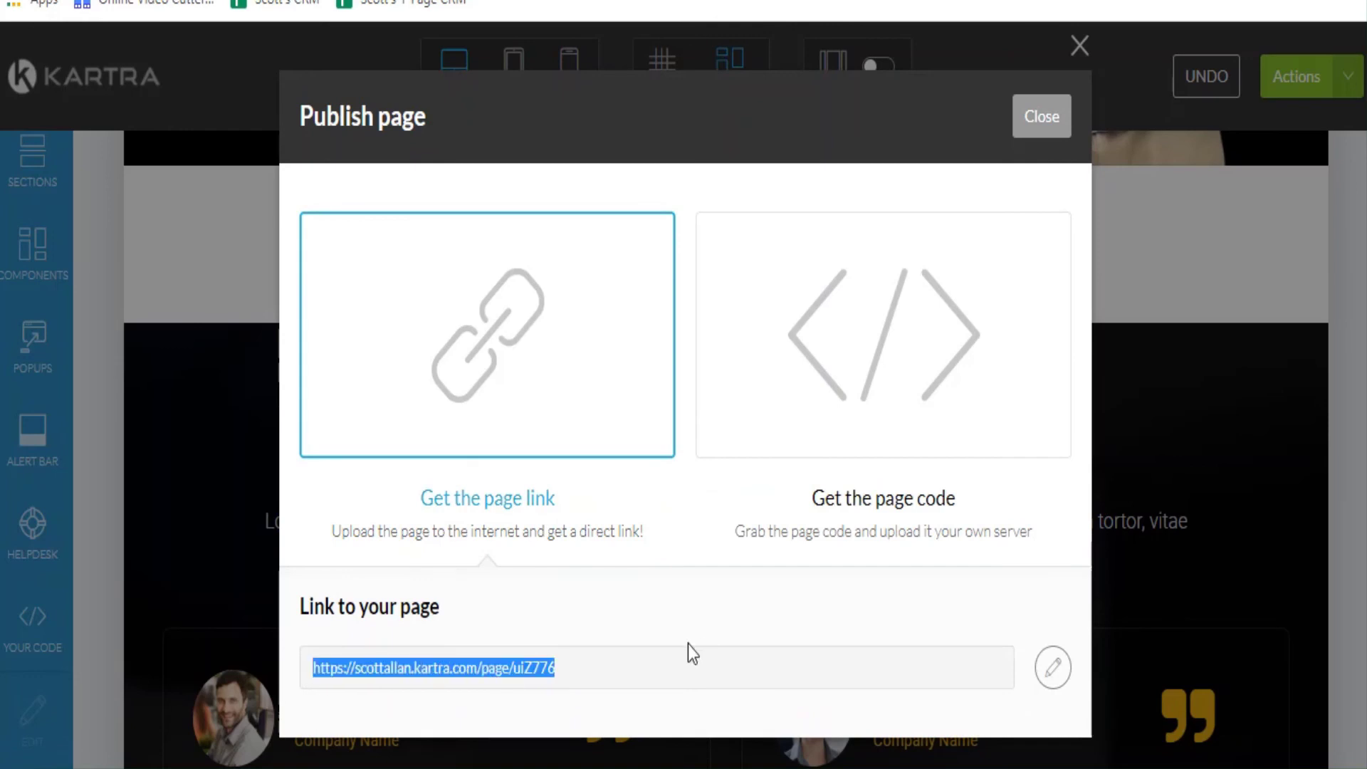
pyautogui.rightClick(490, 669)
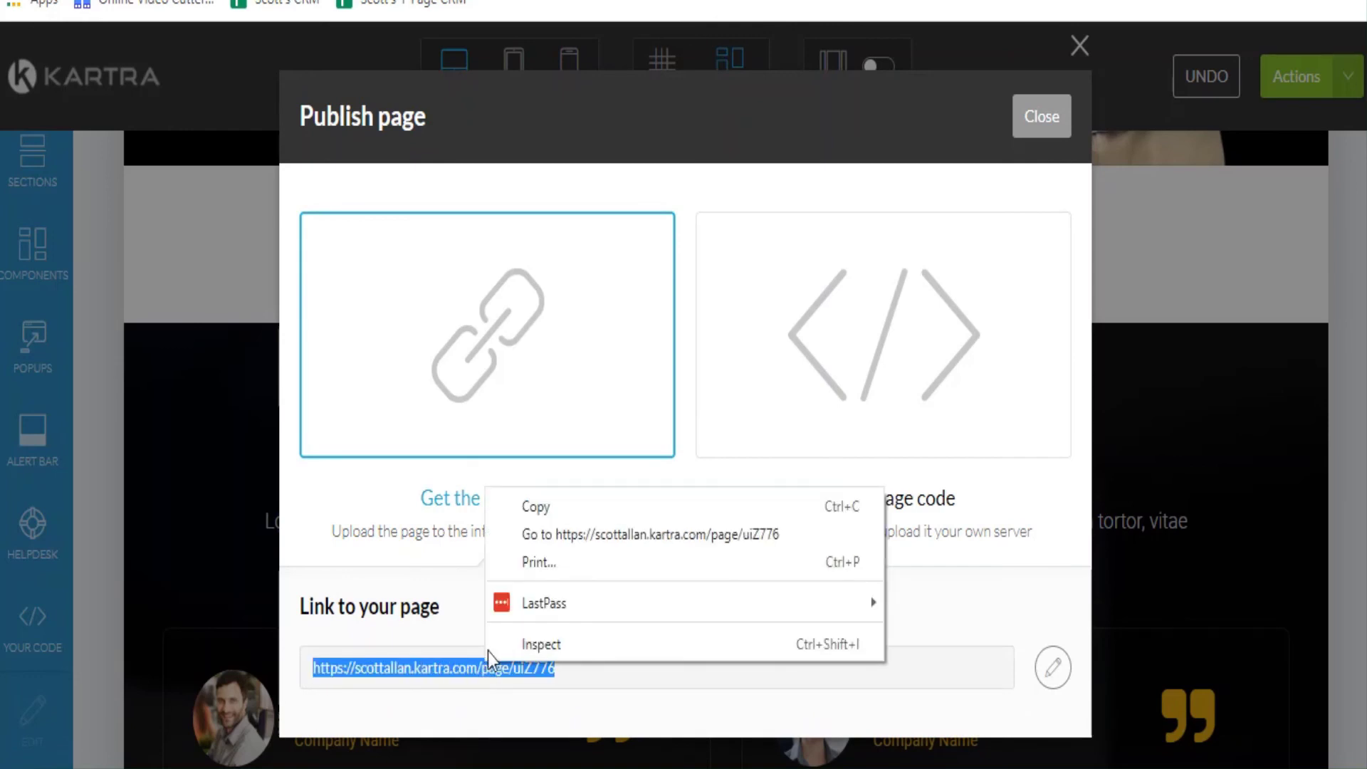
pyautogui.click(530, 509)
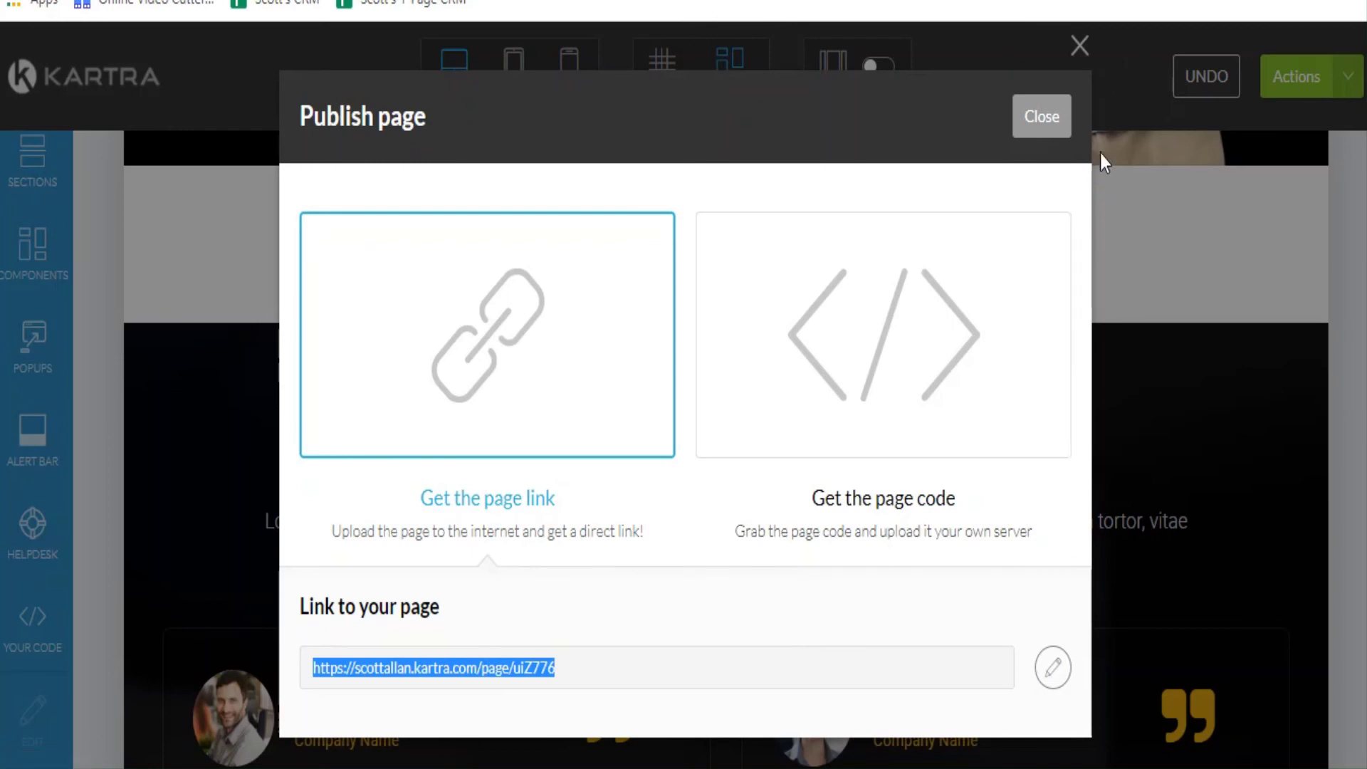
pyautogui.click(1055, 1)
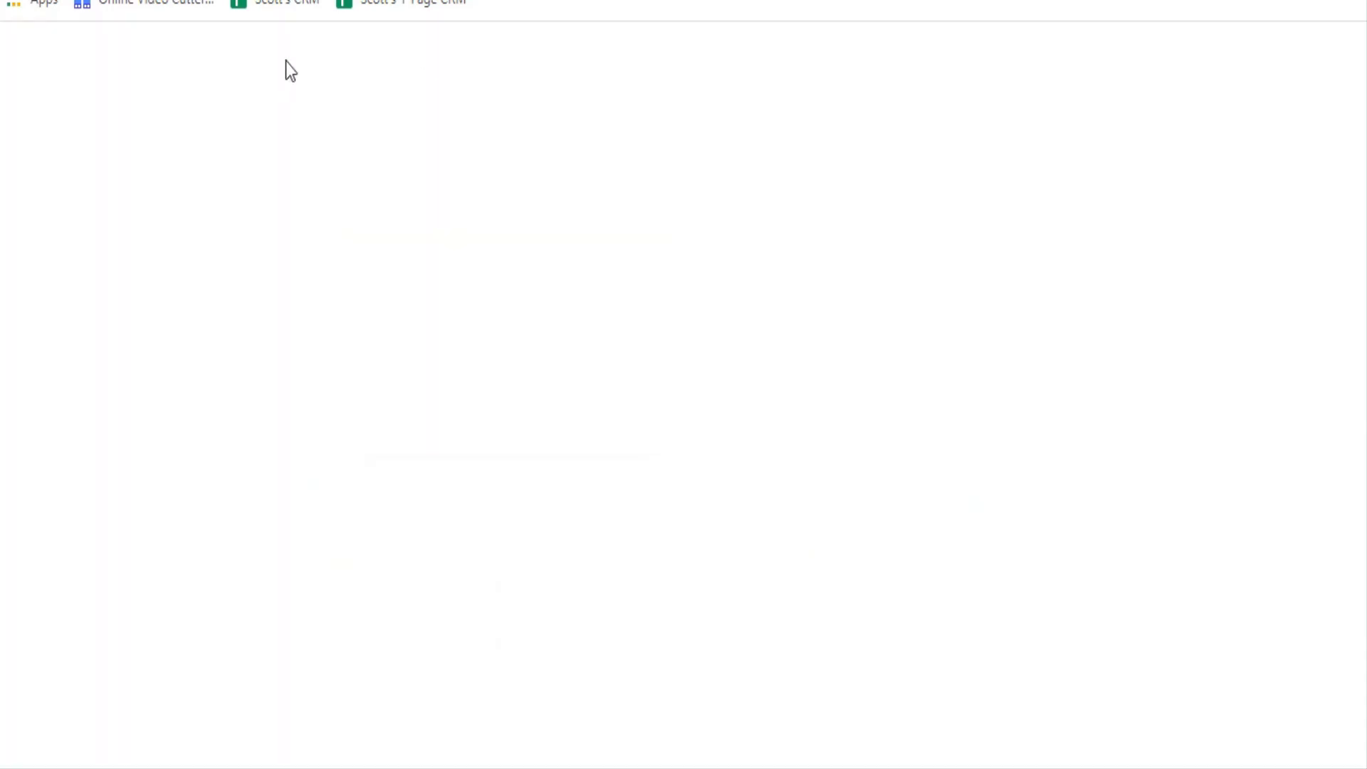
# Paste the published page URL into the new tab and load the live page.
pyautogui.rightClick(207, 0)
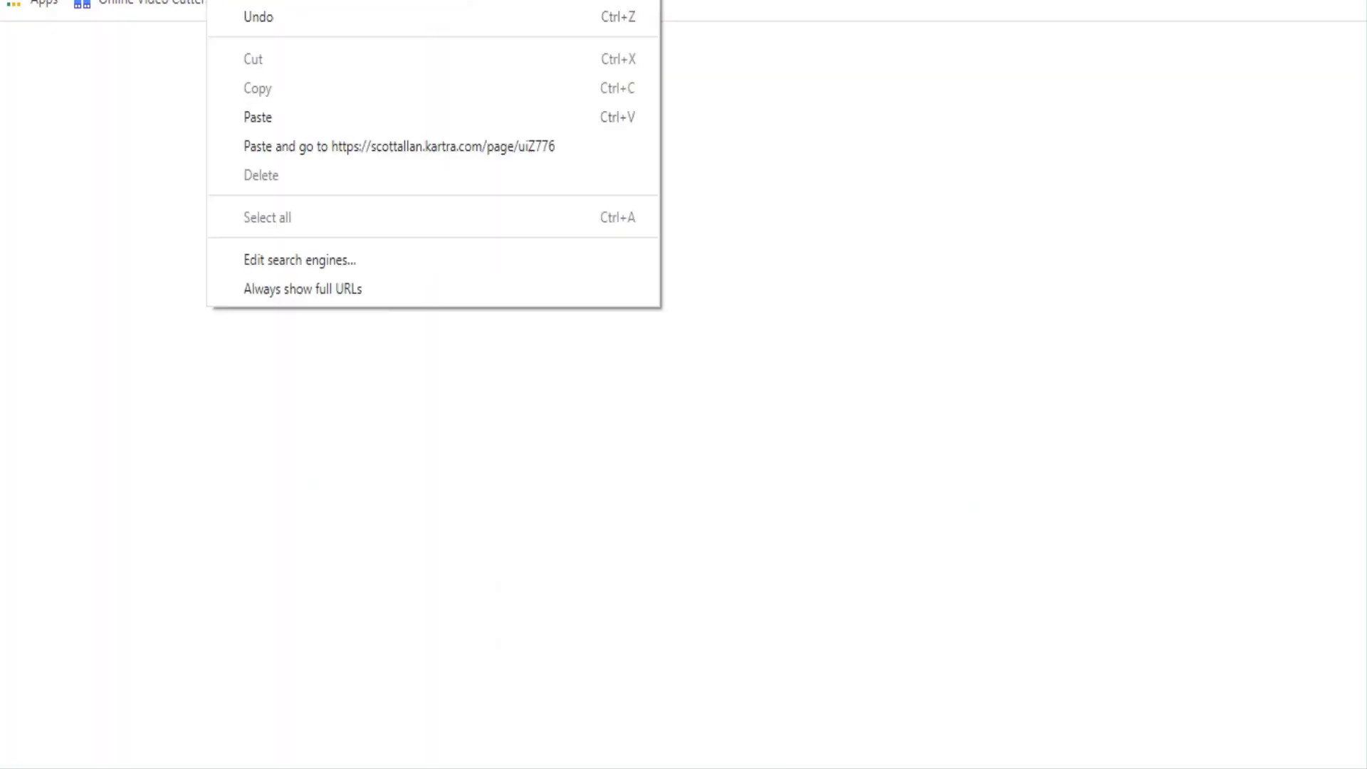
pyautogui.click(301, 117)
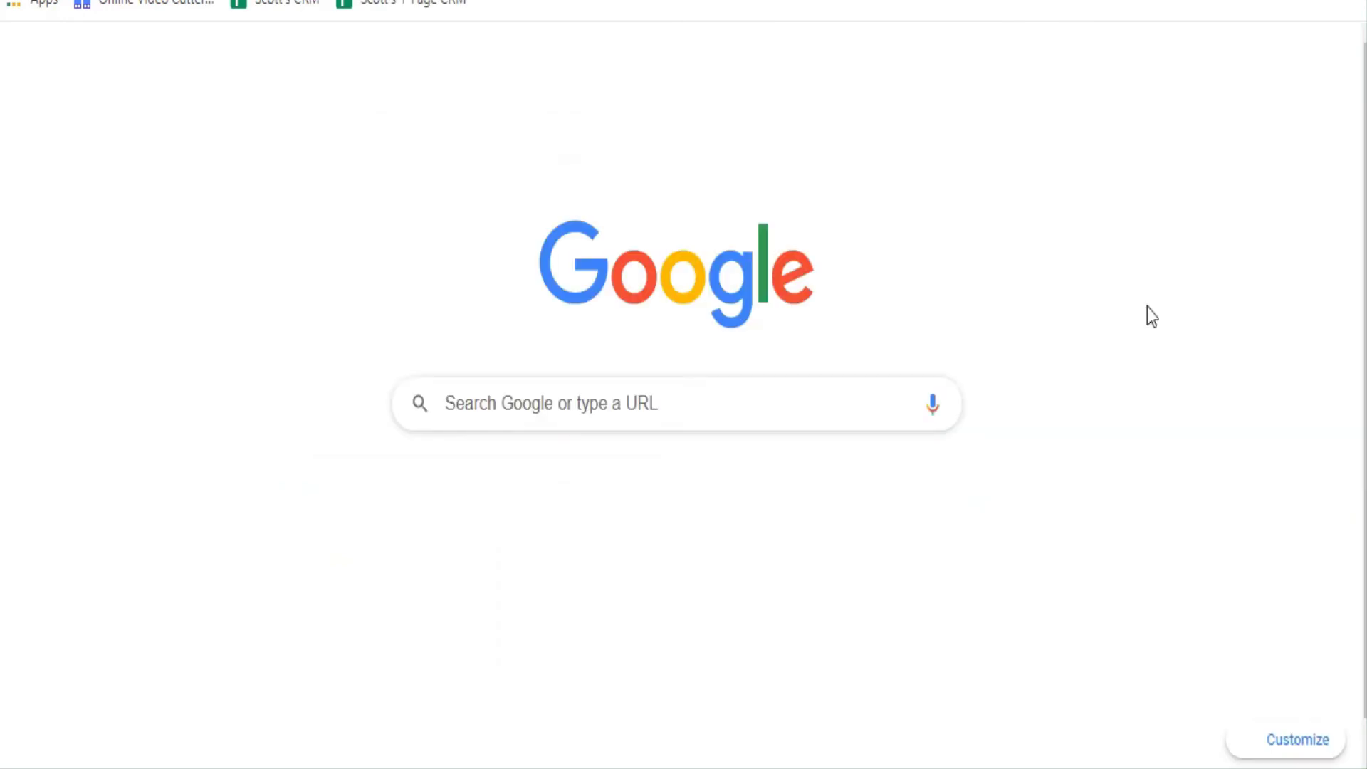
pyautogui.press('Return')
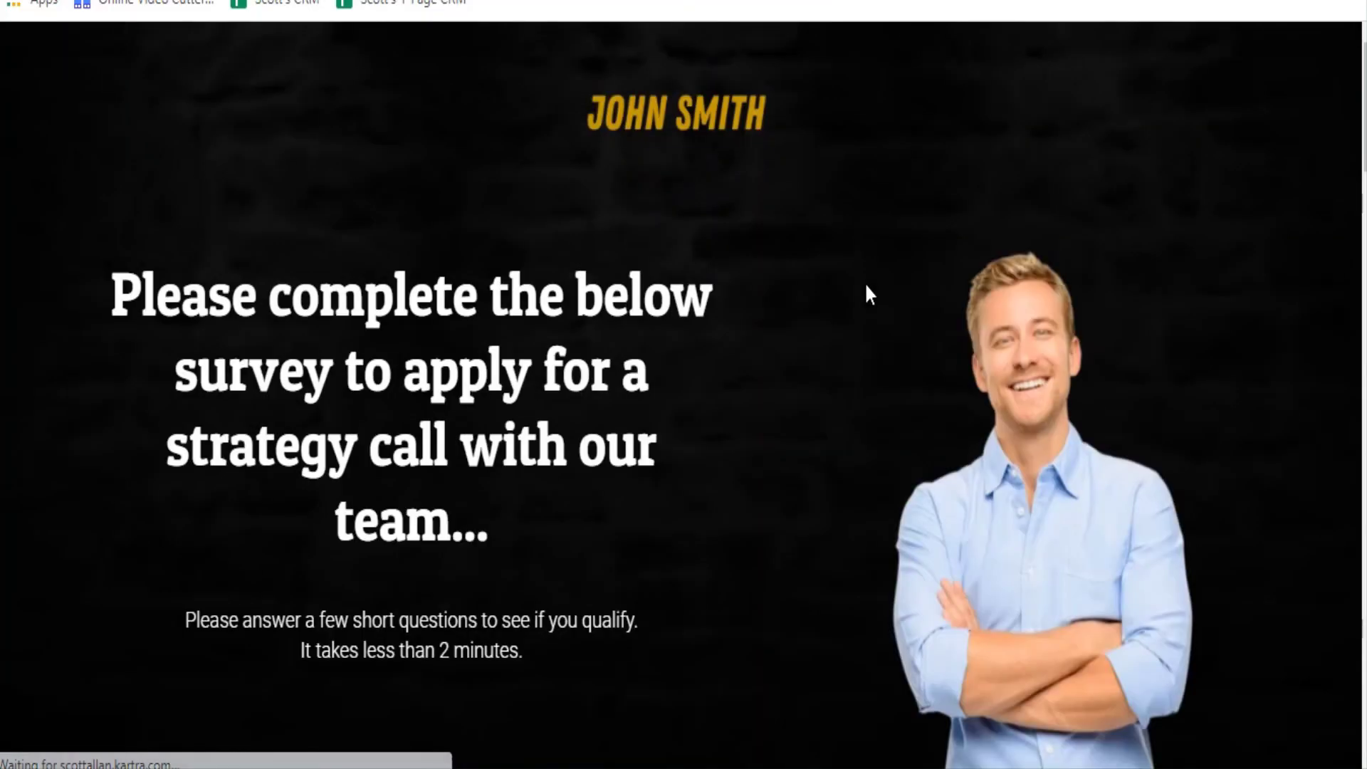
# Scroll down to the embedded JotForm strategy-call survey and start it.
pyautogui.scroll(-10, 867, 292)
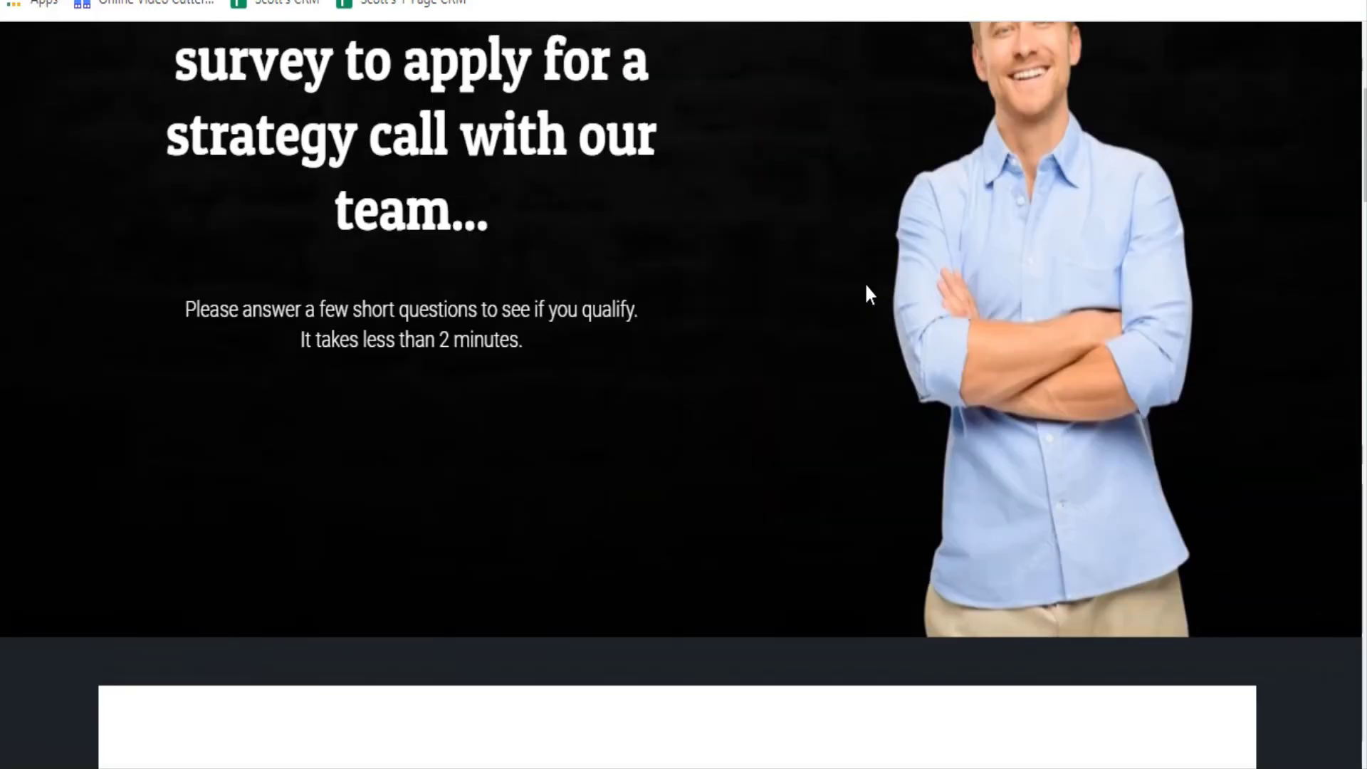
pyautogui.scroll(-3, 867, 291)
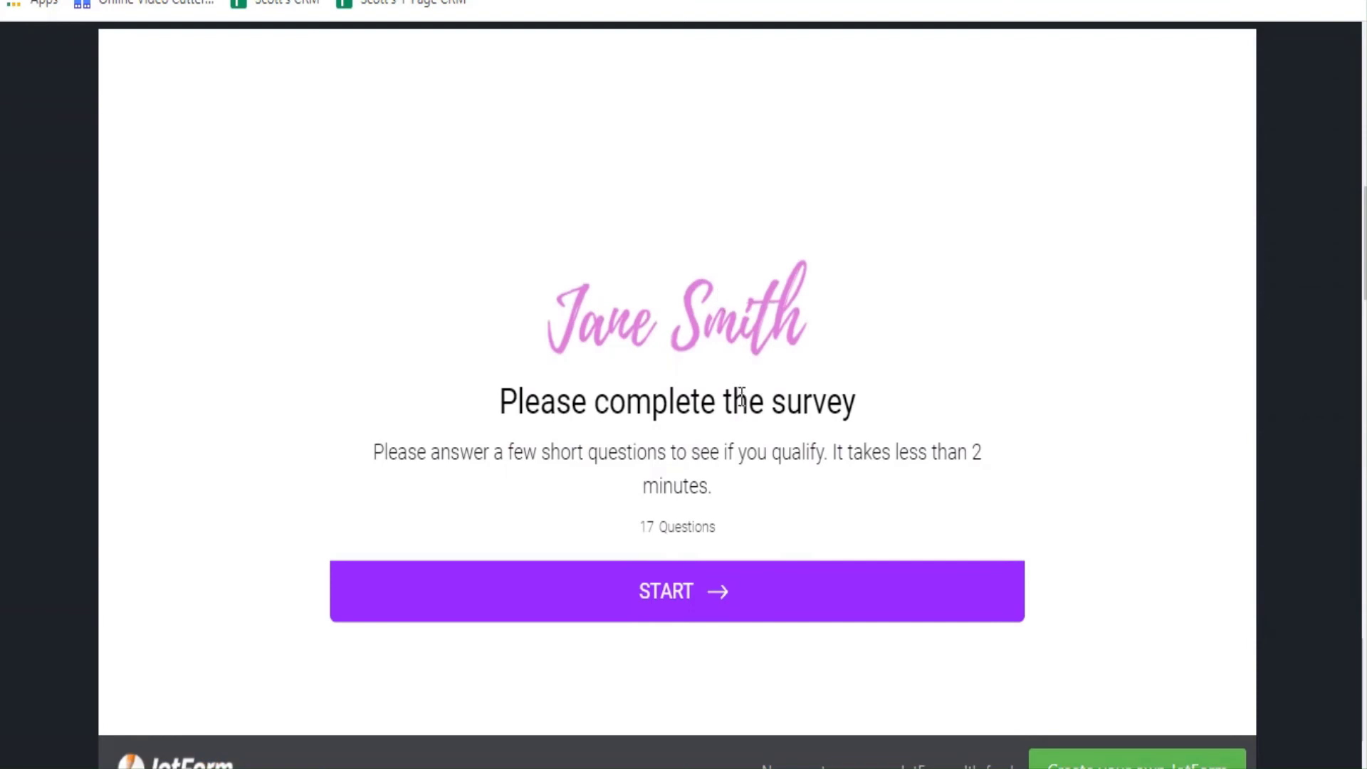
pyautogui.scroll(3, 726, 349)
pyautogui.scroll(-9, 729, 351)
pyautogui.scroll(-15, 730, 349)
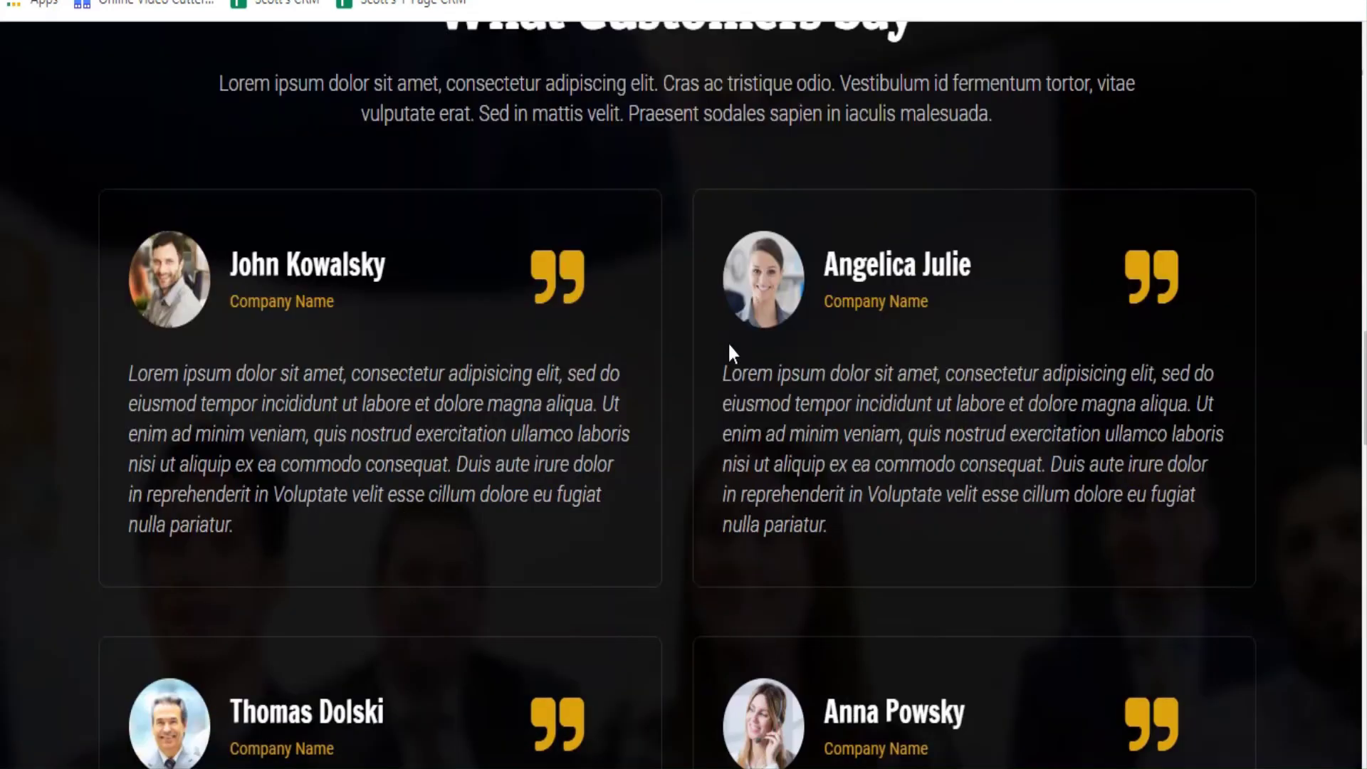
pyautogui.scroll(15, 731, 352)
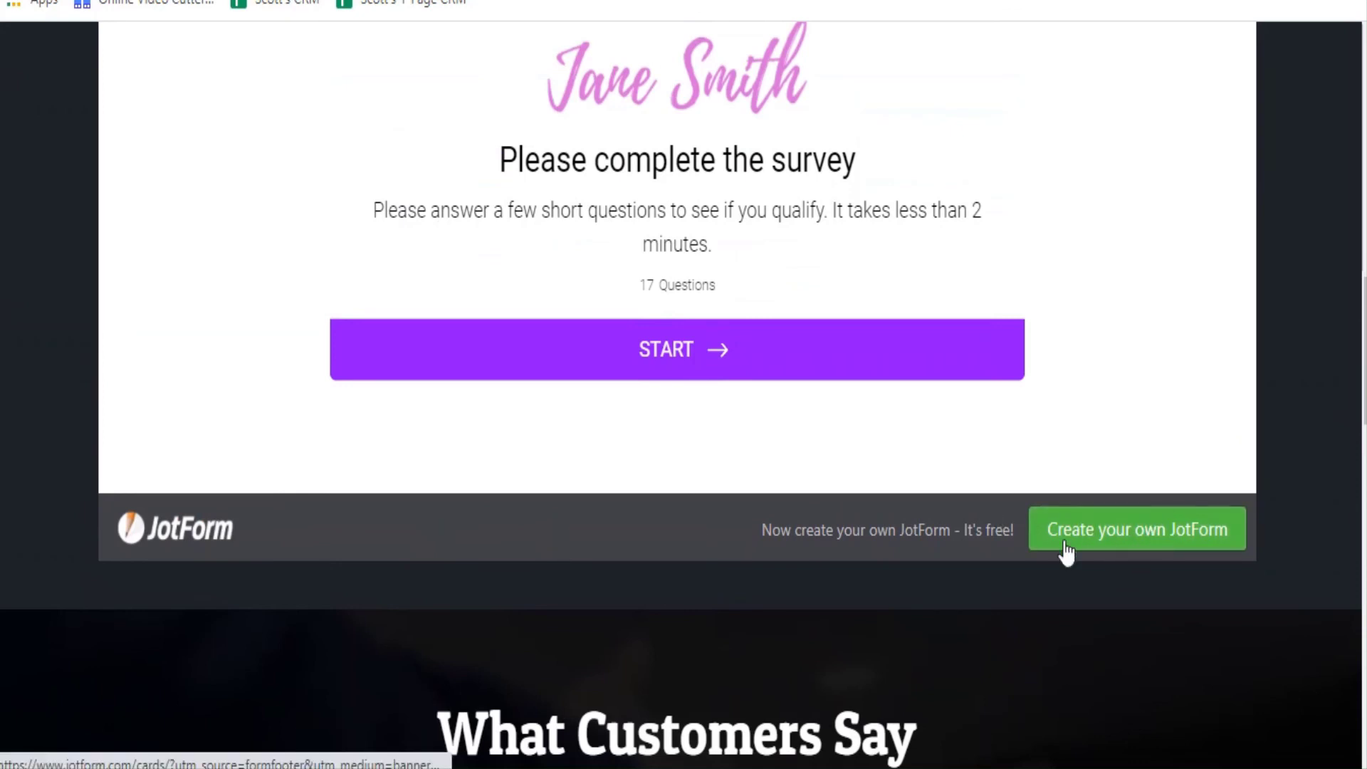
pyautogui.scroll(6, 1146, 546)
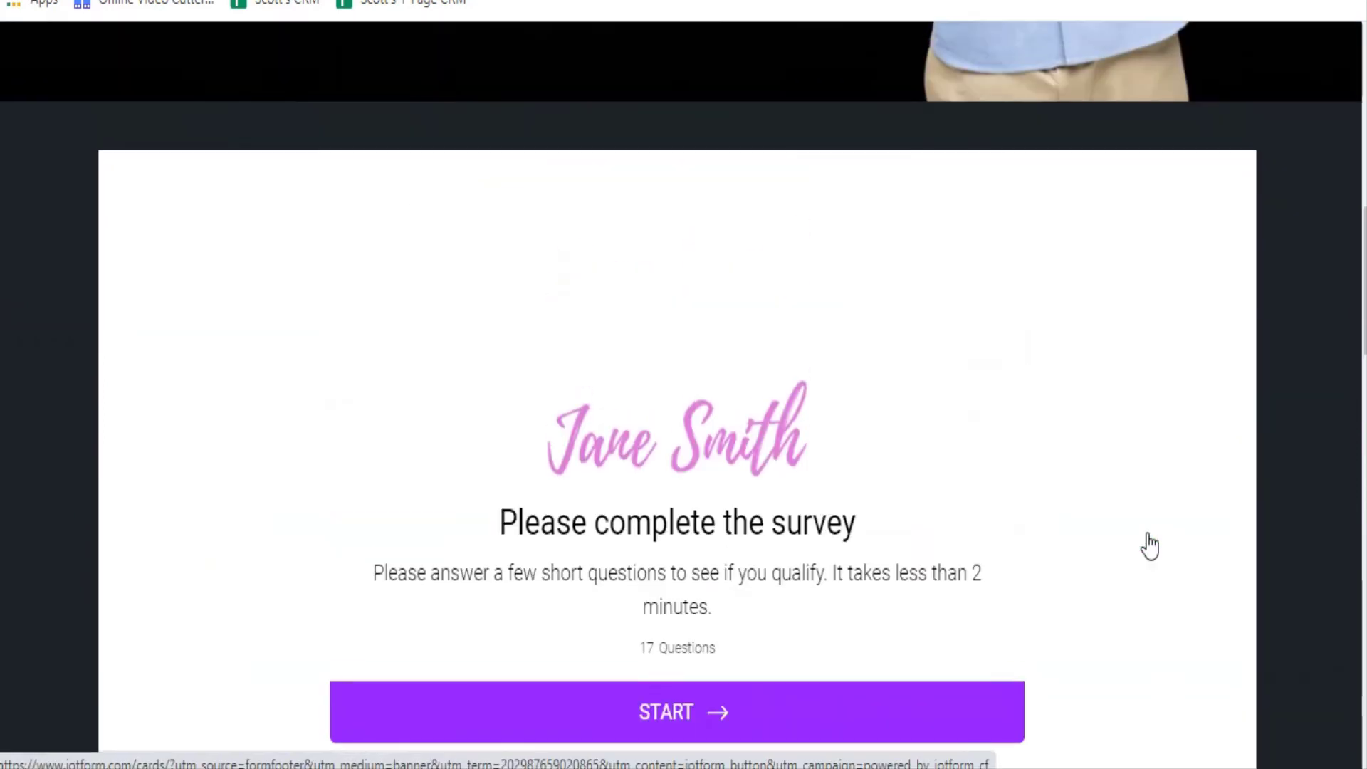
pyautogui.scroll(-2, 1148, 539)
pyautogui.scroll(-4, 784, 413)
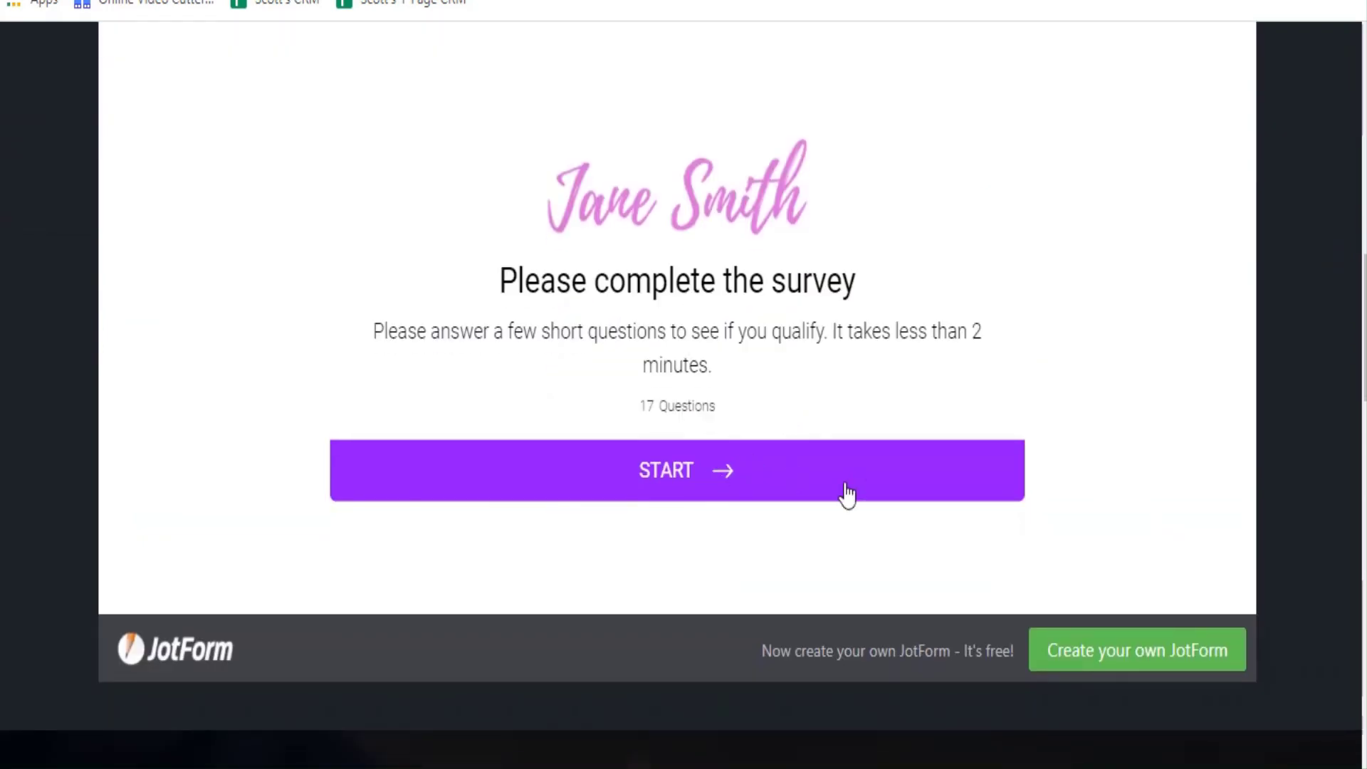
pyautogui.click(694, 444)
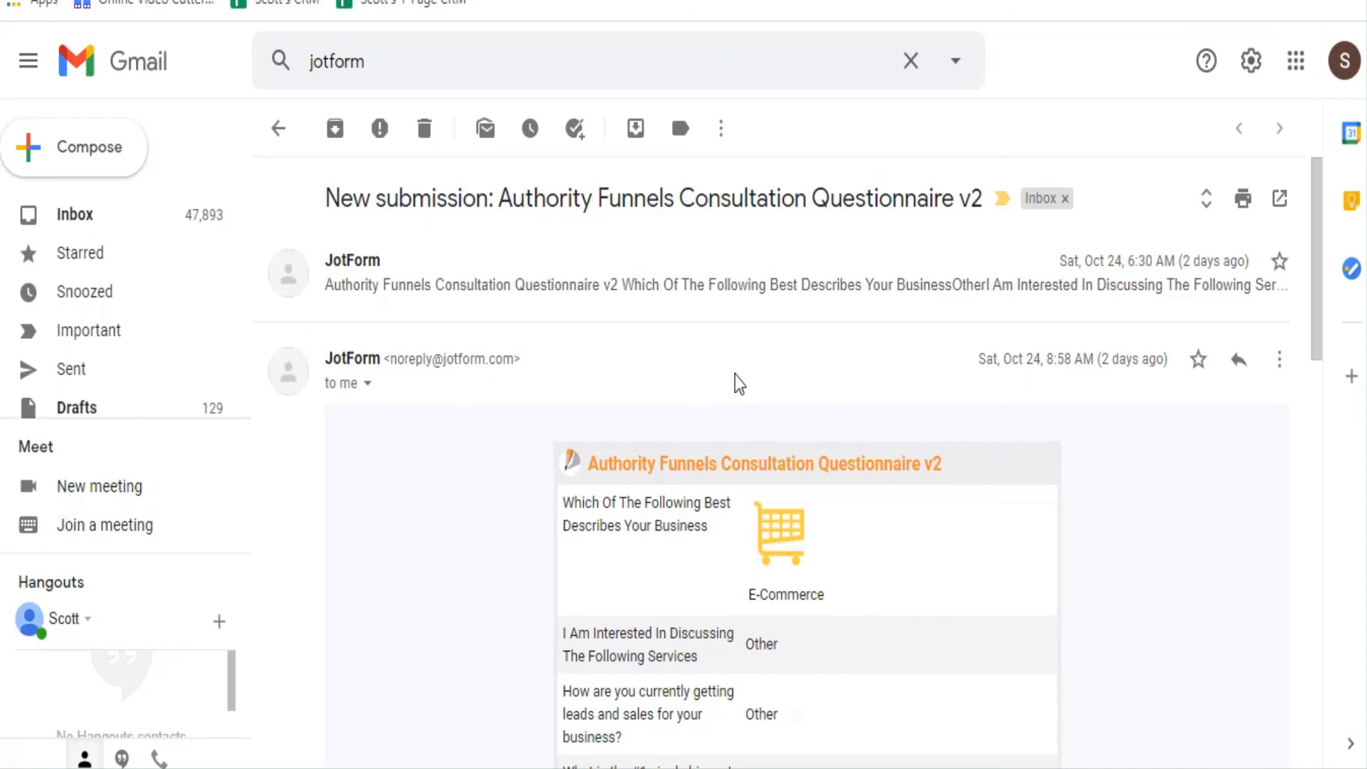
pyautogui.scroll(-2, 737, 383)
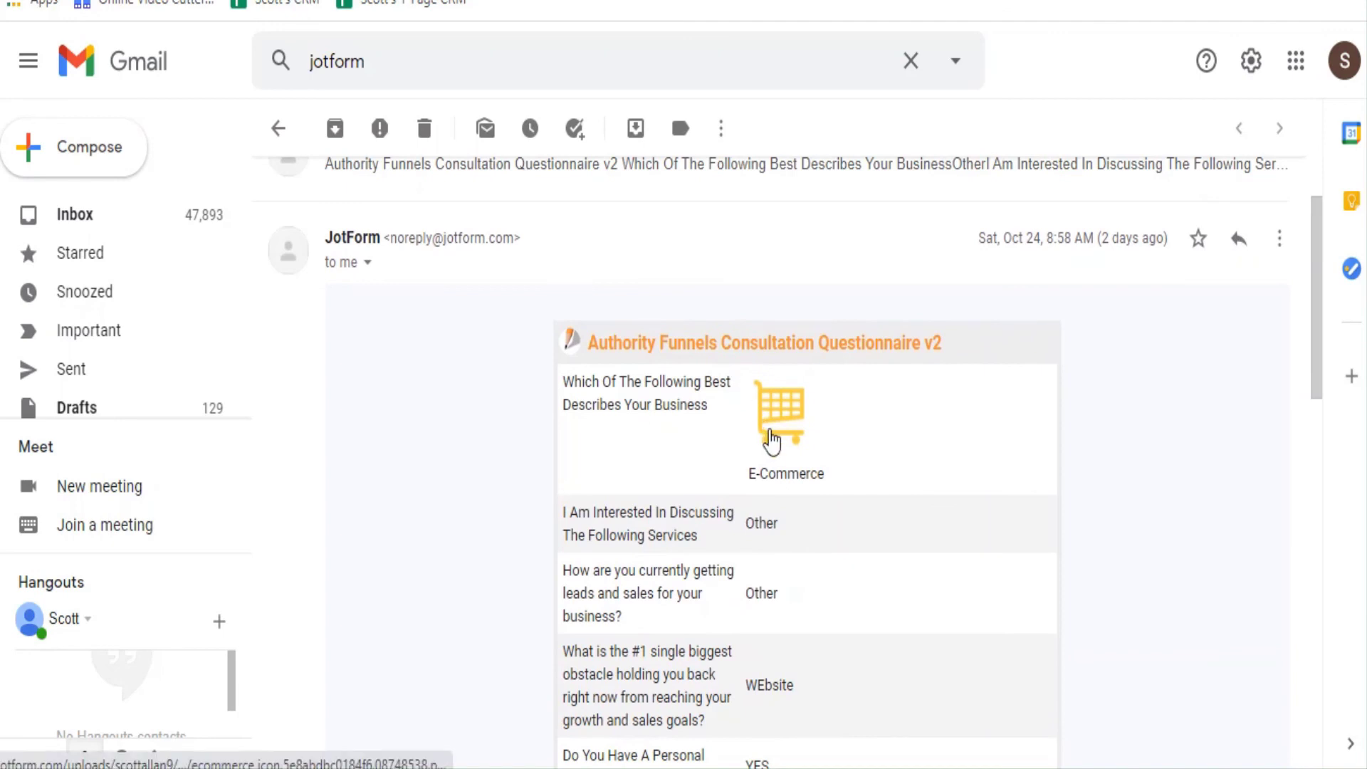
pyautogui.scroll(-2, 768, 434)
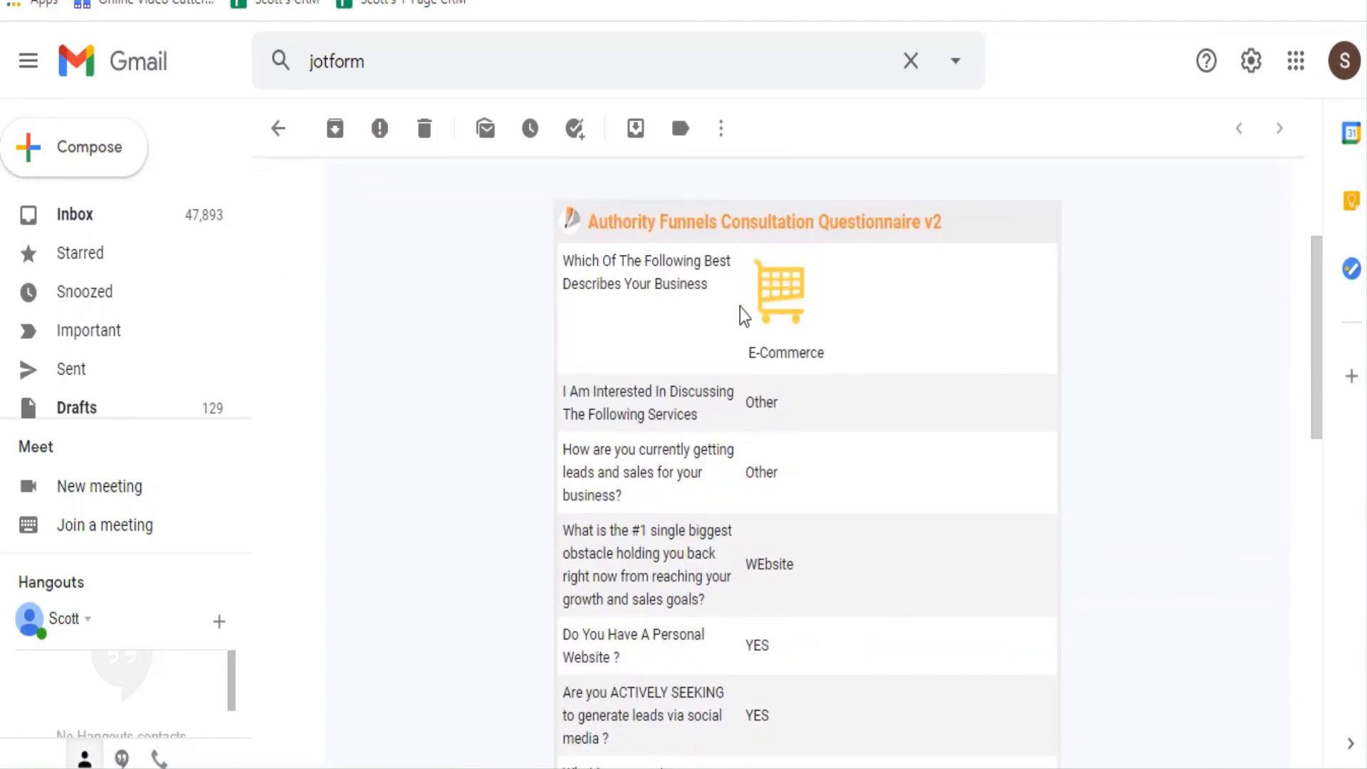
pyautogui.scroll(-2, 756, 414)
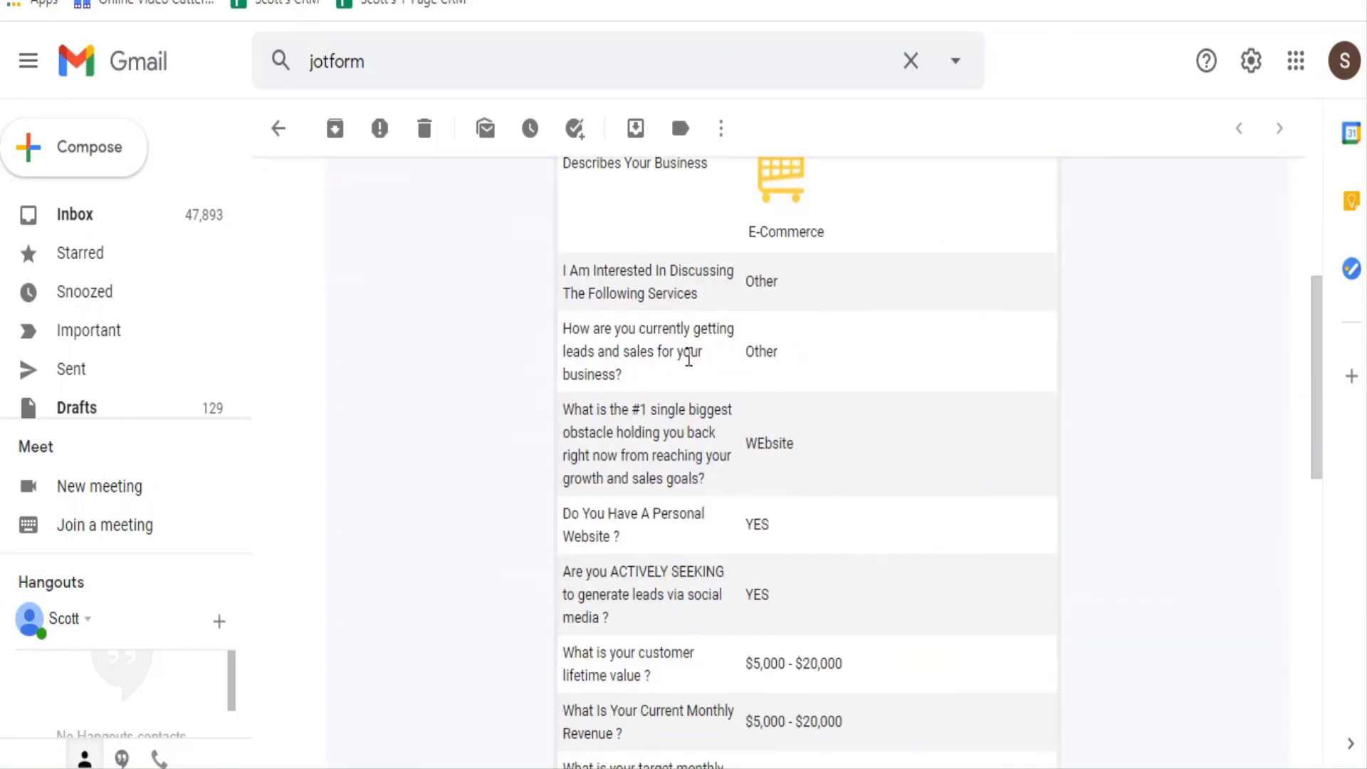
pyautogui.scroll(-4, 688, 359)
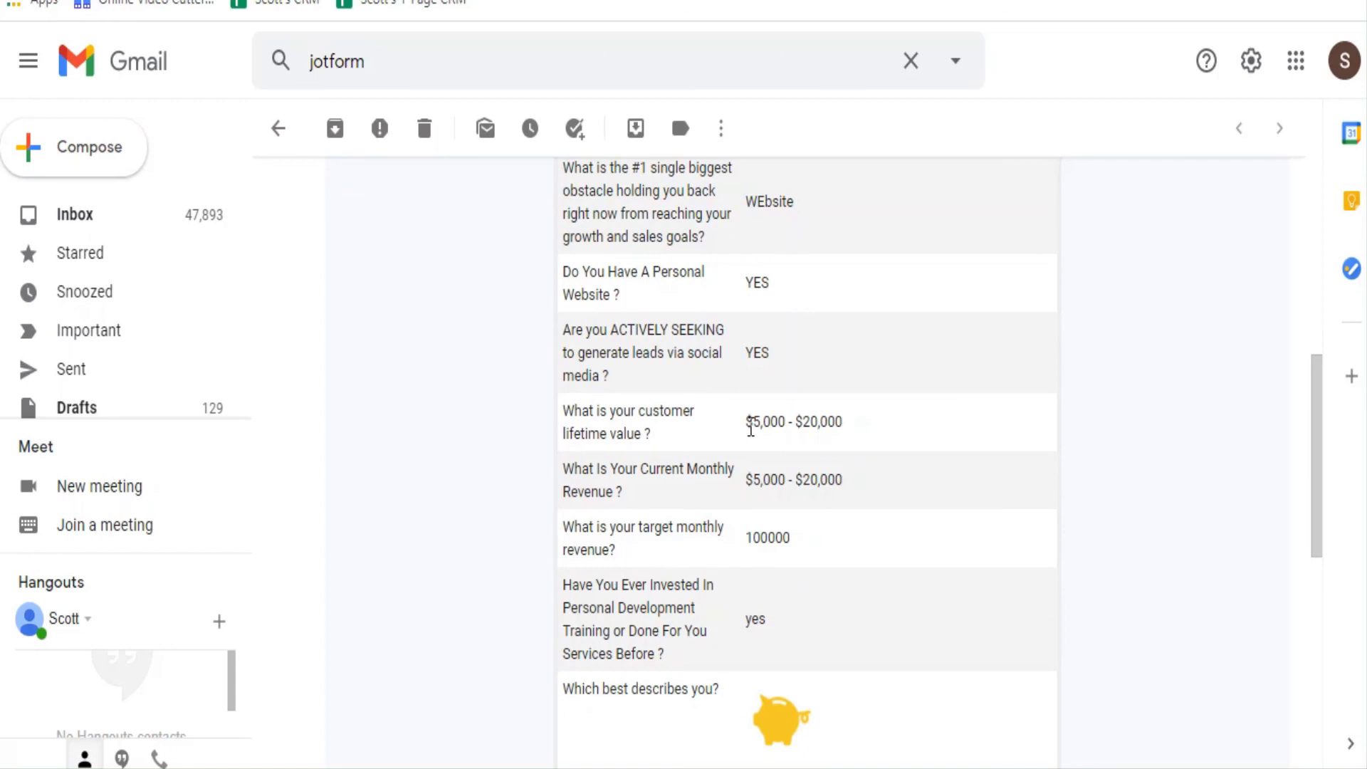
pyautogui.moveTo(746, 481); pyautogui.dragTo(844, 480)
pyautogui.doubleClick(754, 538)
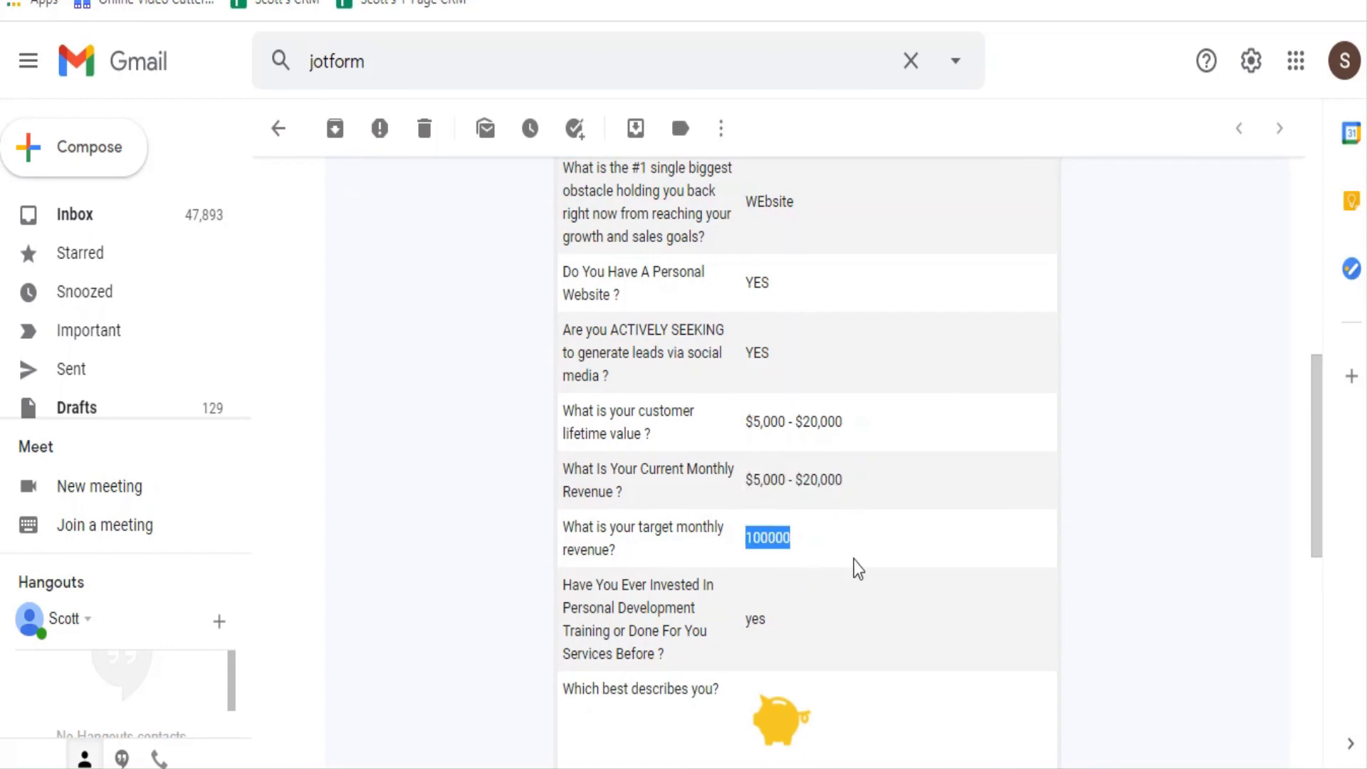
pyautogui.scroll(-2, 744, 641)
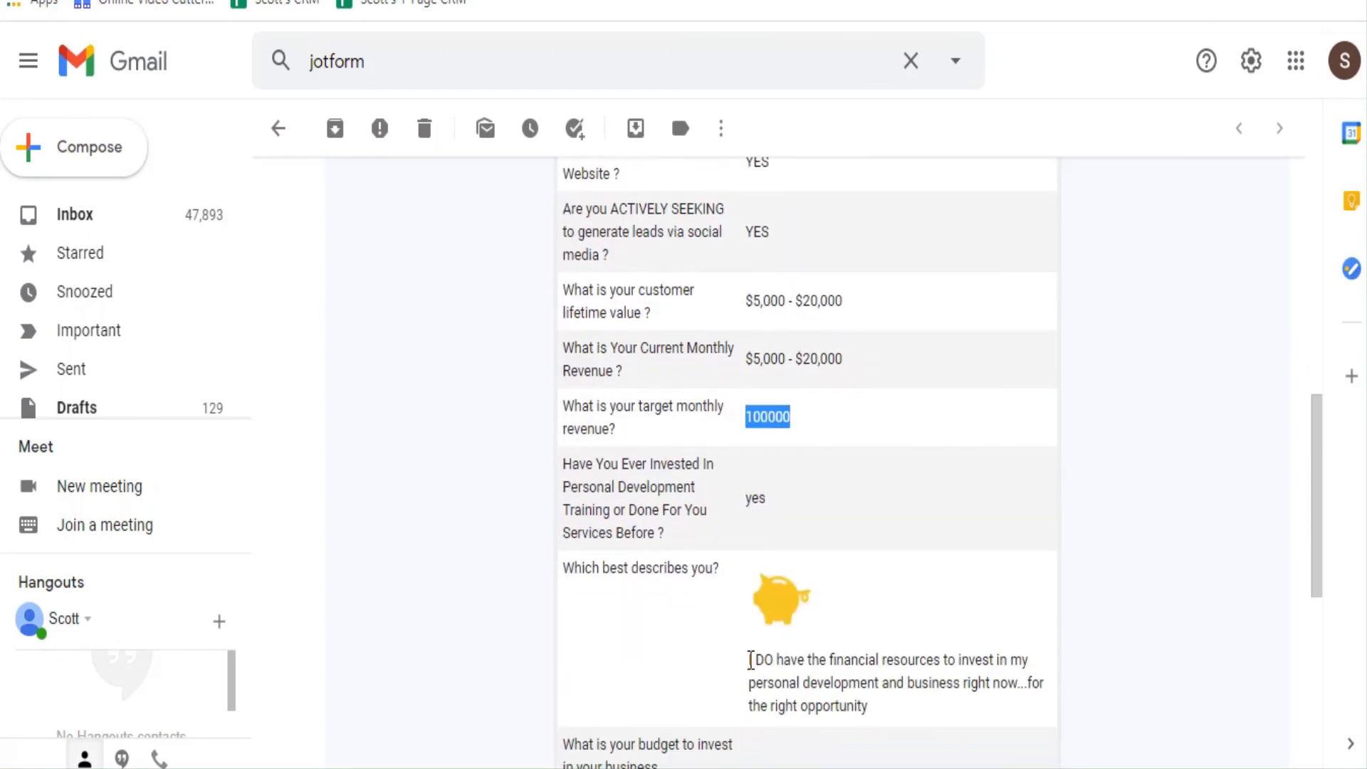
pyautogui.moveTo(748, 658); pyautogui.dragTo(847, 704)
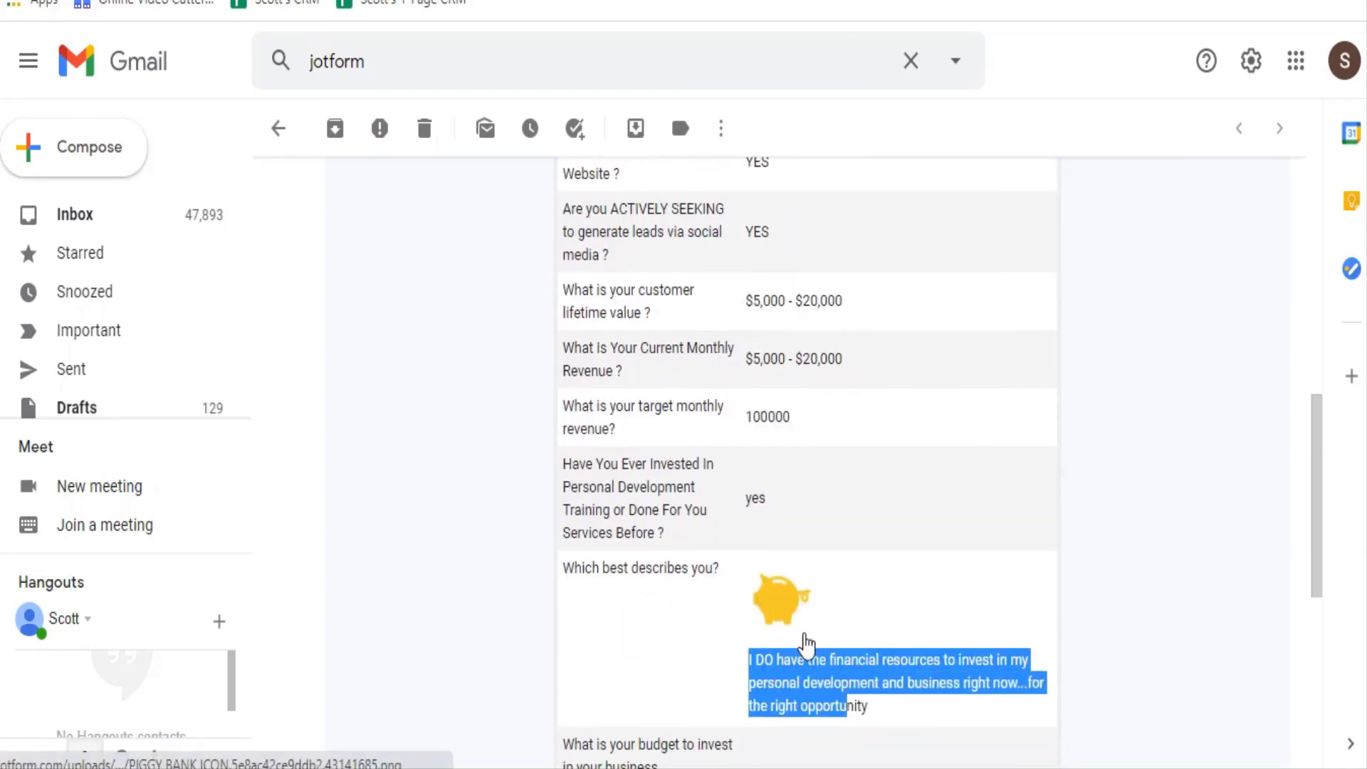